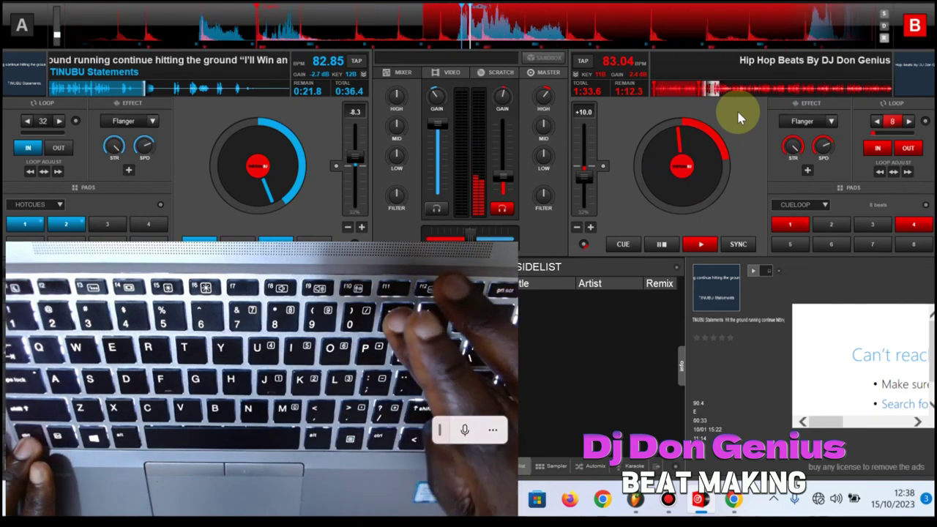
# Release the 8-beat loop on deck B and trigger it again further along the track
pyautogui.click(891, 122)
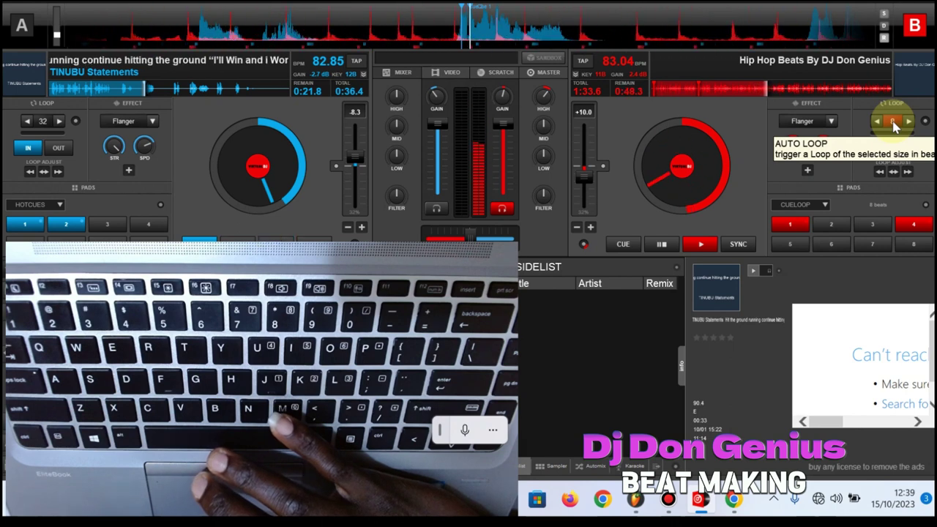
pyautogui.click(894, 125)
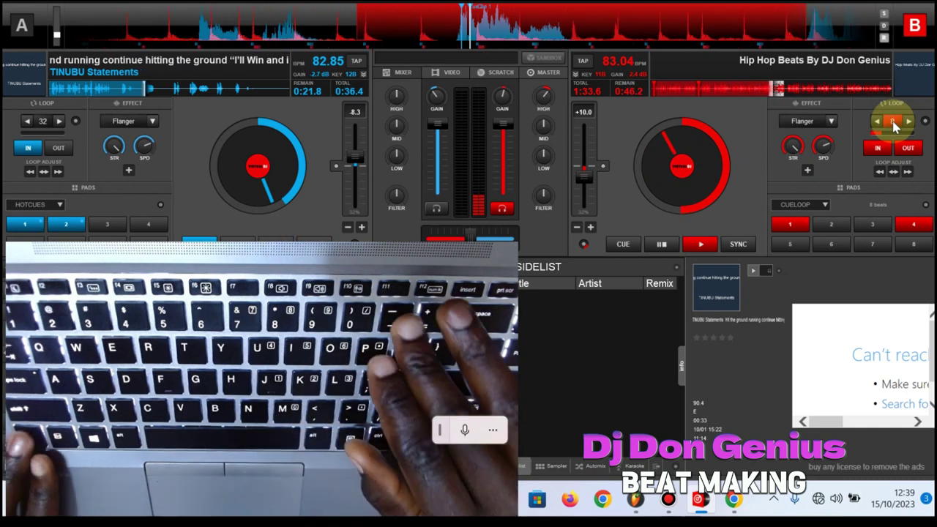
pyautogui.press('Down')
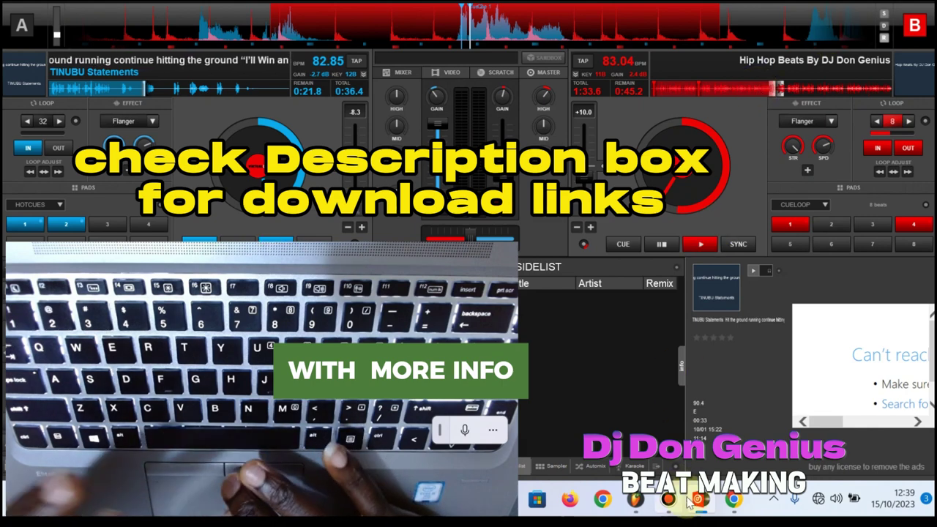
# Switch to FL Studio, view Pattern 1 in the playlist and return to the channel rack
pyautogui.click(636, 499)
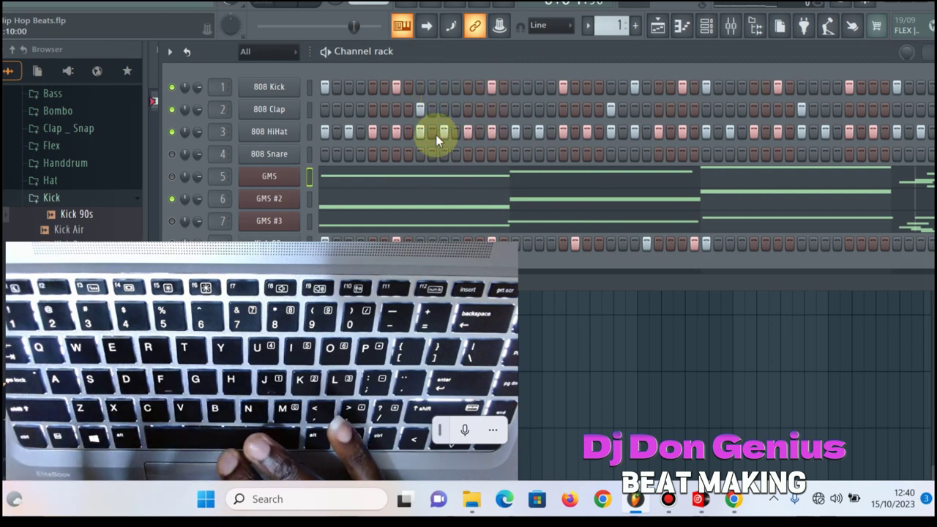
pyautogui.press('F5')
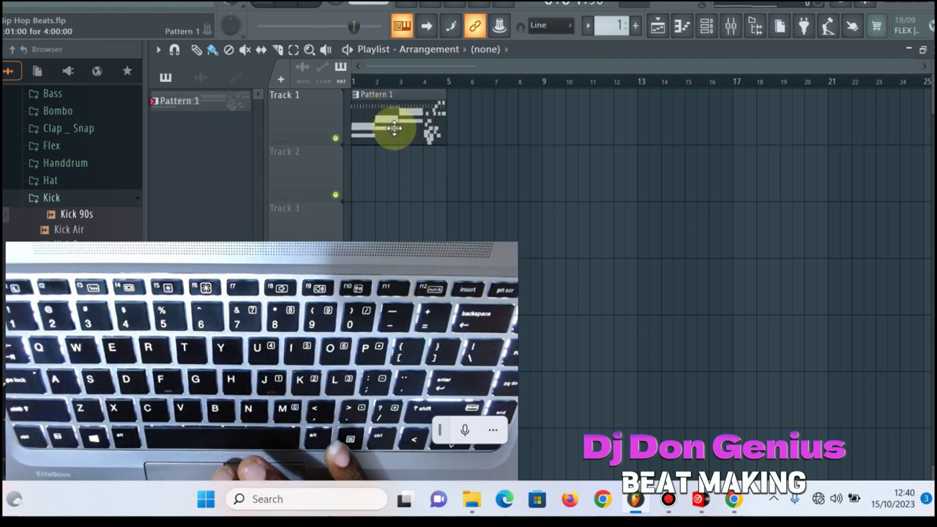
pyautogui.click(707, 29)
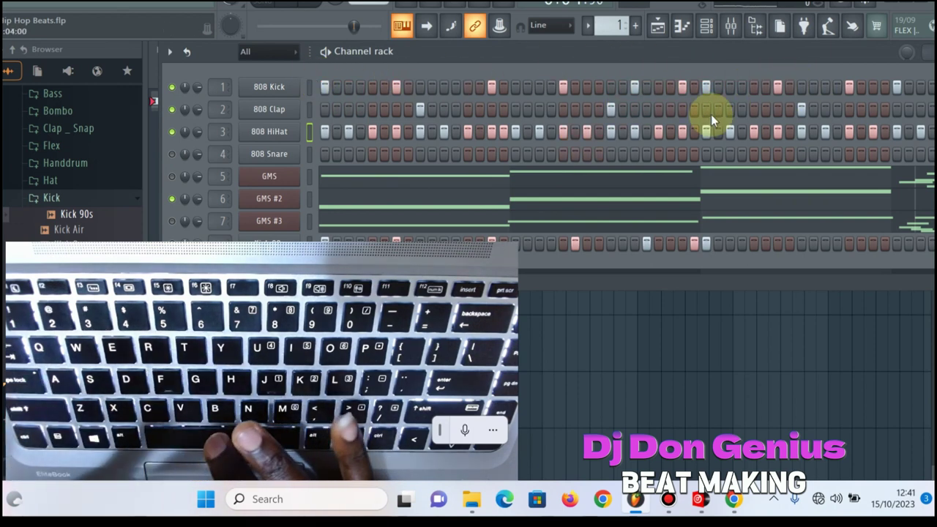
# Mute the 808 HiHat and play the pattern with only the 808 Kick and 808 Clap audible
pyautogui.click(540, 133)
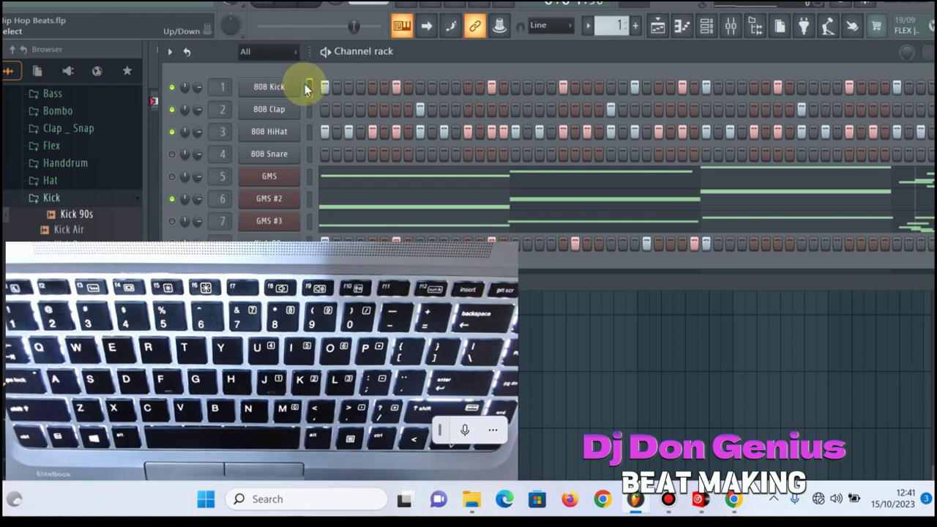
pyautogui.press('b')
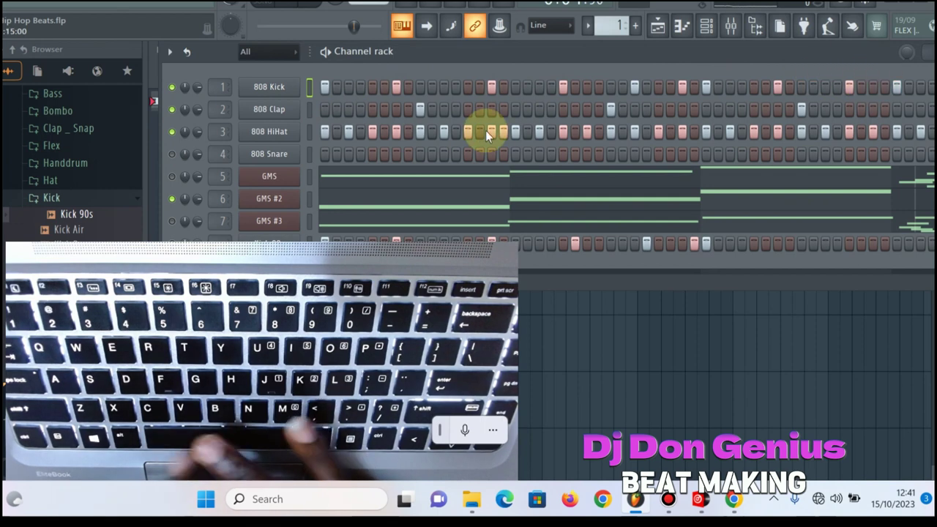
pyautogui.click(172, 133)
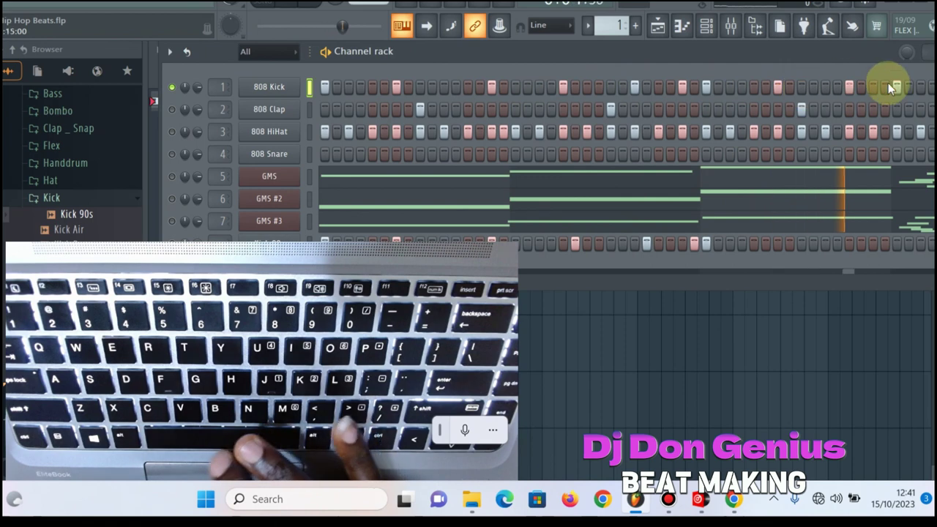
pyautogui.click(173, 110)
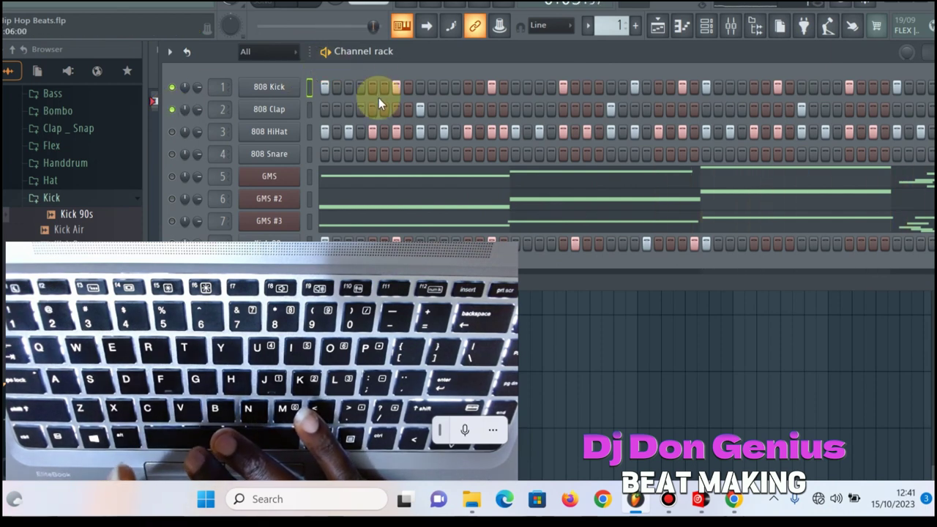
pyautogui.click(429, 132)
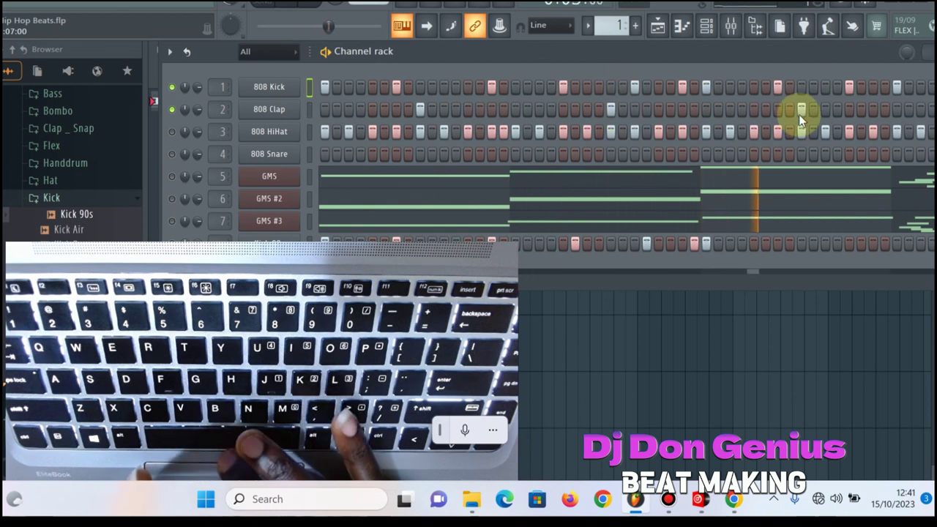
pyautogui.moveTo(818, 49); pyautogui.dragTo(765, 56)
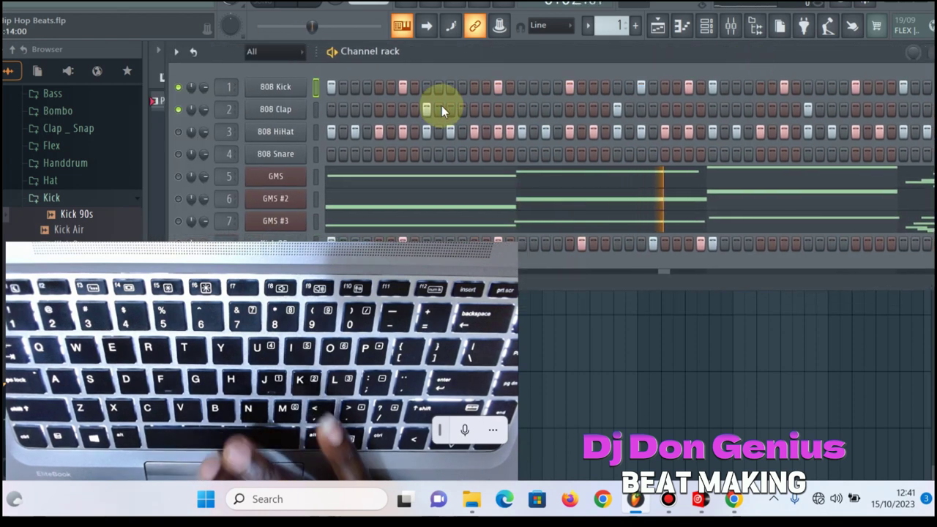
# Switch on steps 2 to 4 of the 808 Kick and clear them again
pyautogui.click(356, 89)
pyautogui.click(345, 90)
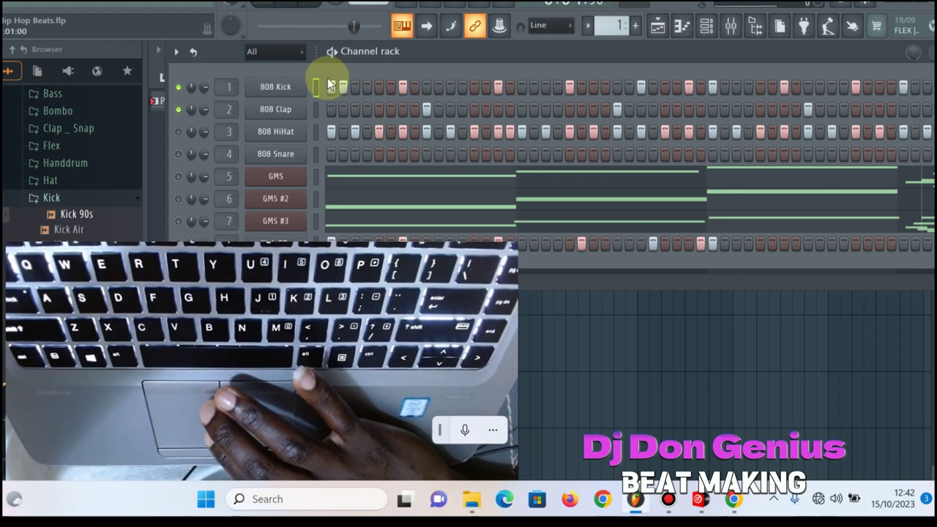
pyautogui.click(366, 87)
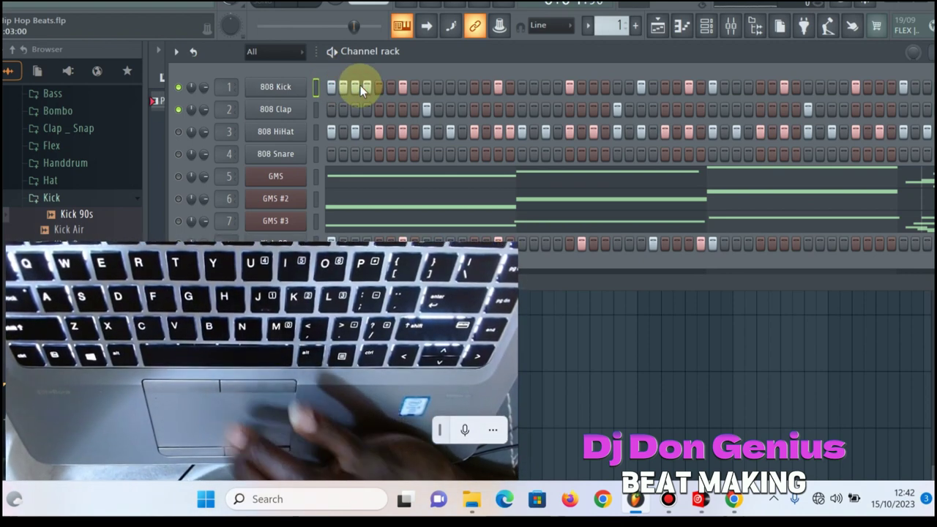
pyautogui.click(344, 86)
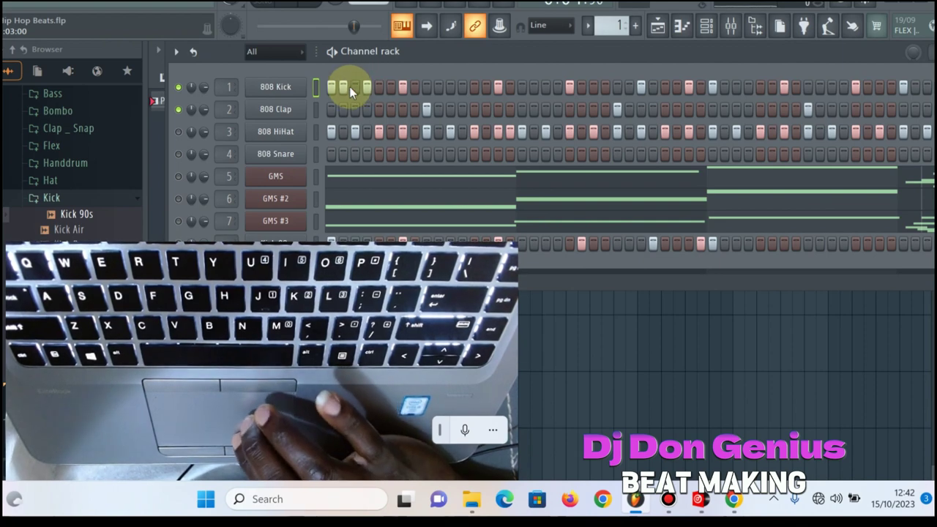
pyautogui.click(367, 86)
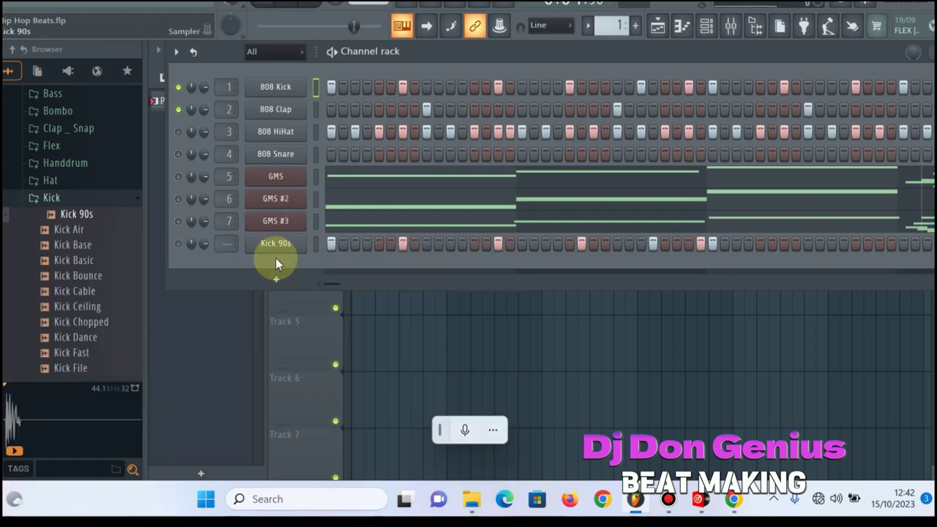
# Preview kick samples in the browser and add Kick Cable as a new channel in the rack
pyautogui.click(278, 280)
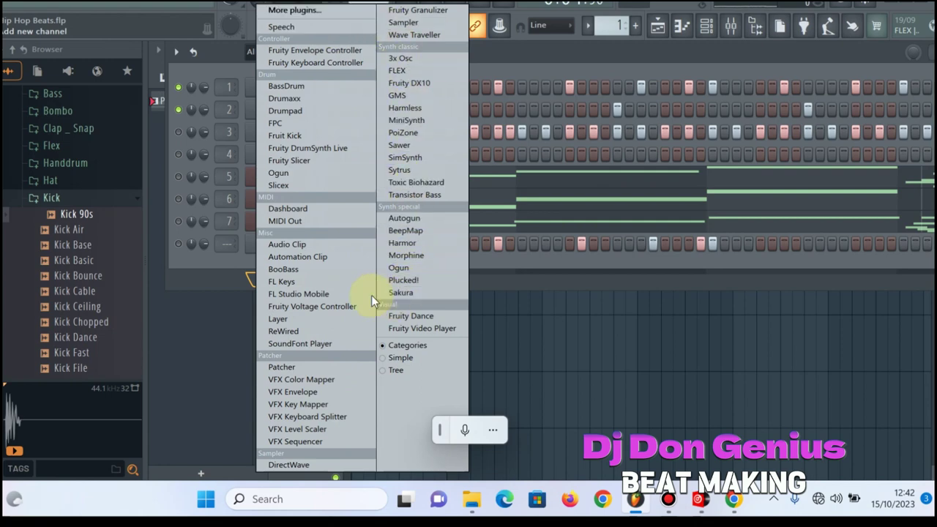
pyautogui.click(82, 245)
pyautogui.click(73, 261)
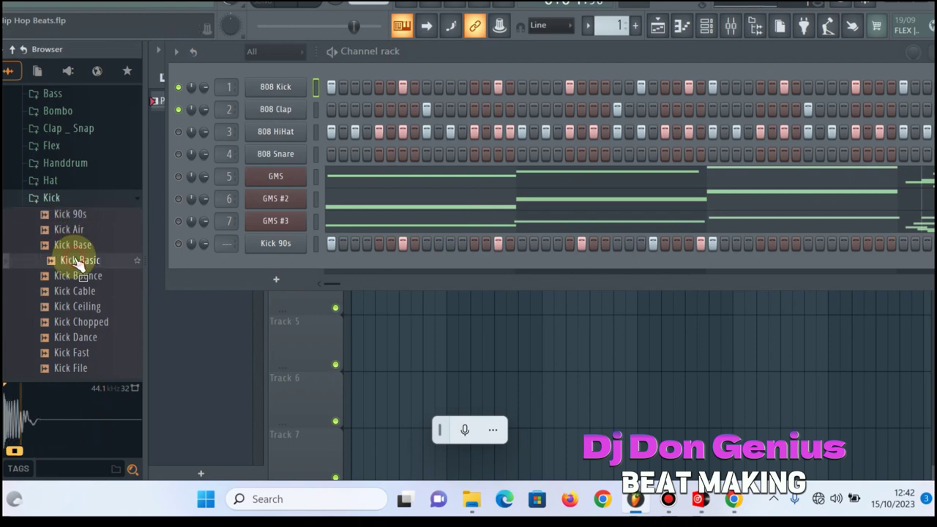
pyautogui.click(78, 291)
pyautogui.moveTo(82, 300); pyautogui.dragTo(267, 273)
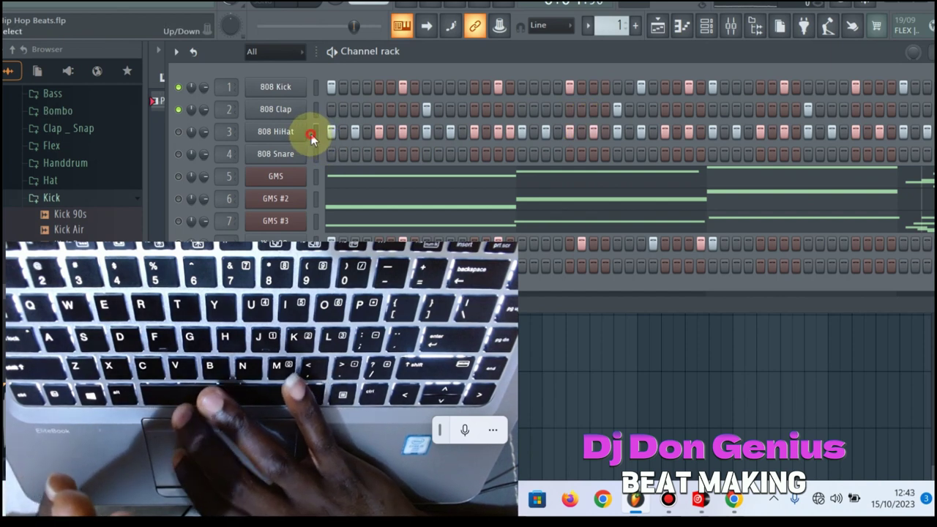
# Select the 808 HiHat and play the pattern with it unmuted and the 808 Kick and 808 Clap muted
pyautogui.click(314, 133)
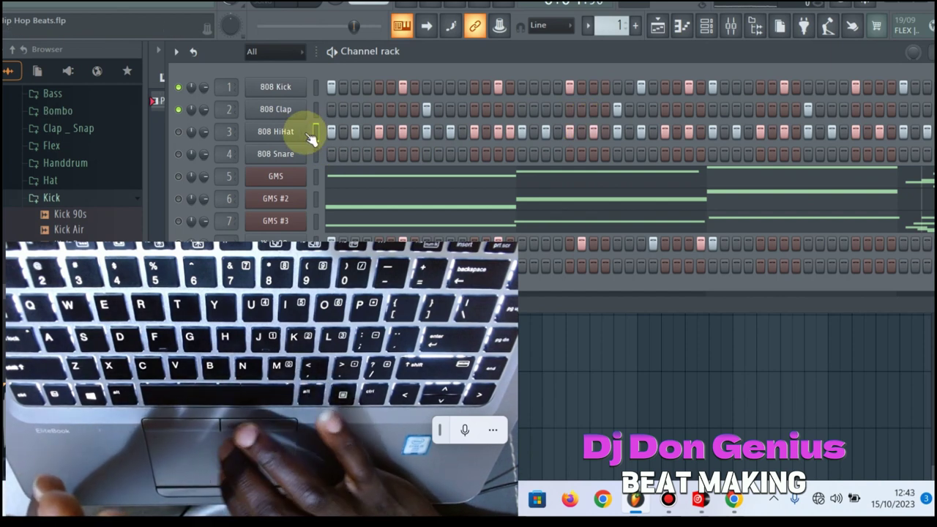
pyautogui.rightClick(306, 134)
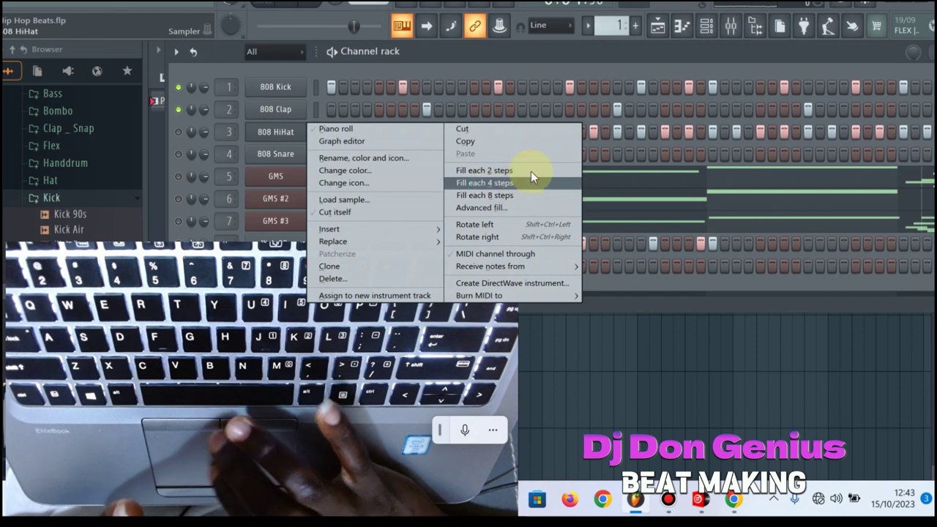
pyautogui.click(607, 57)
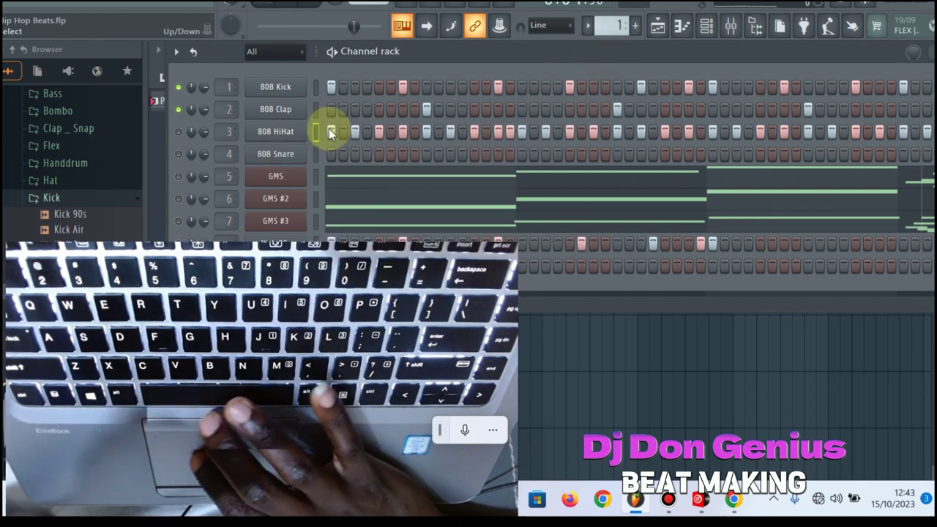
pyautogui.press('space')
pyautogui.click(179, 132)
pyautogui.click(178, 87)
pyautogui.click(178, 109)
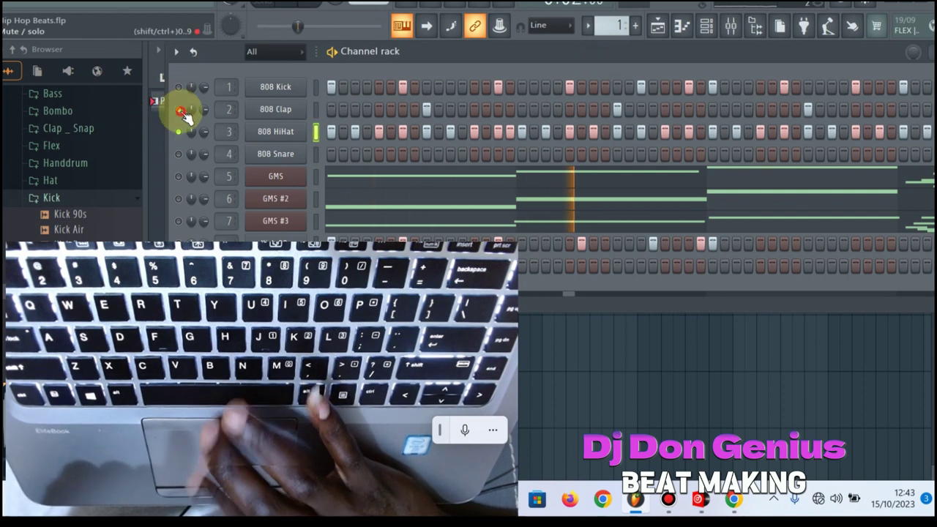
# Fill the 808 HiHat every 4 steps and audition it together with the 808 Kick and 808 Clap
pyautogui.rightClick(300, 133)
pyautogui.click(470, 179)
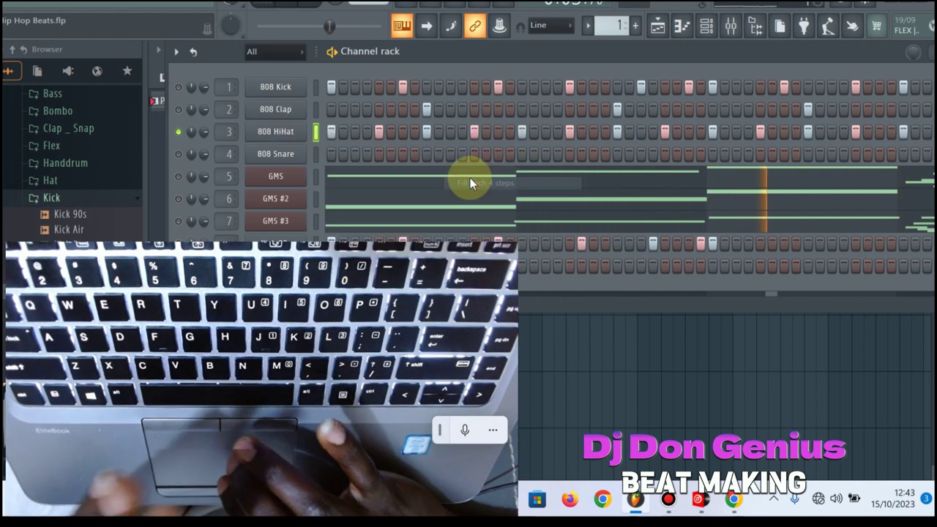
pyautogui.click(178, 87)
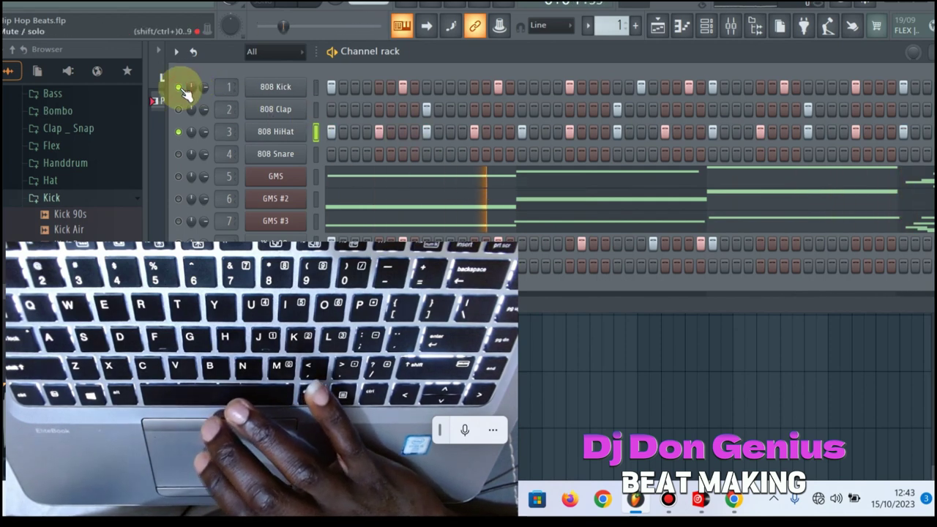
pyautogui.click(179, 109)
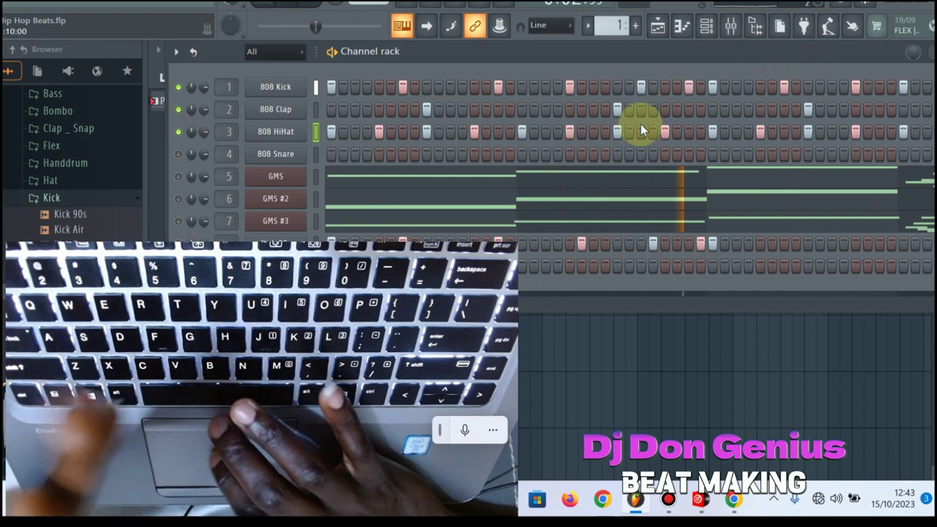
pyautogui.click(178, 110)
pyautogui.click(179, 87)
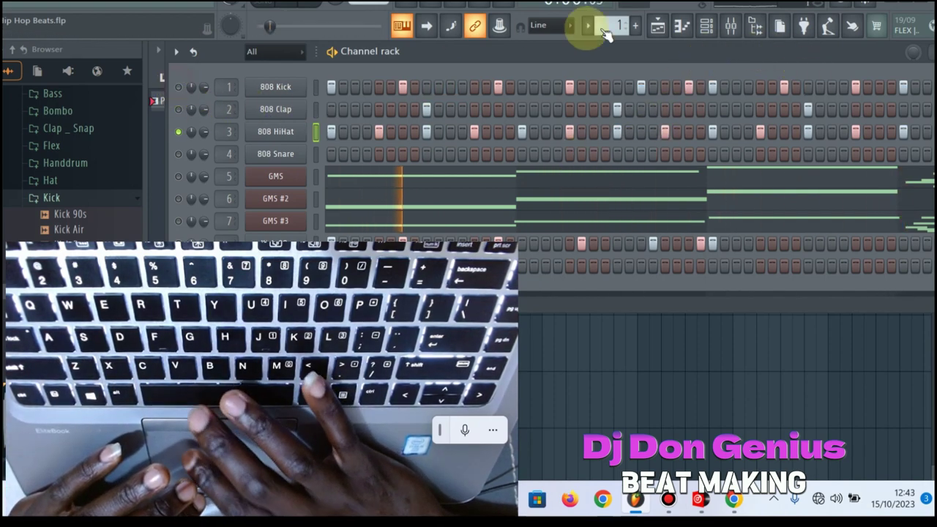
# Show the graph editor for the 808 HiHat and reposition the channel rack to see it
pyautogui.moveTo(766, 54); pyautogui.dragTo(506, 55)
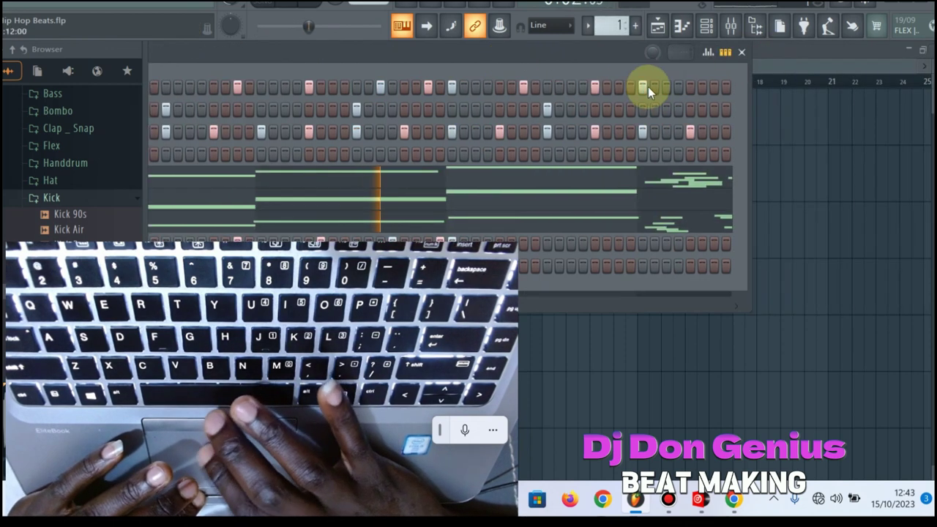
pyautogui.click(730, 54)
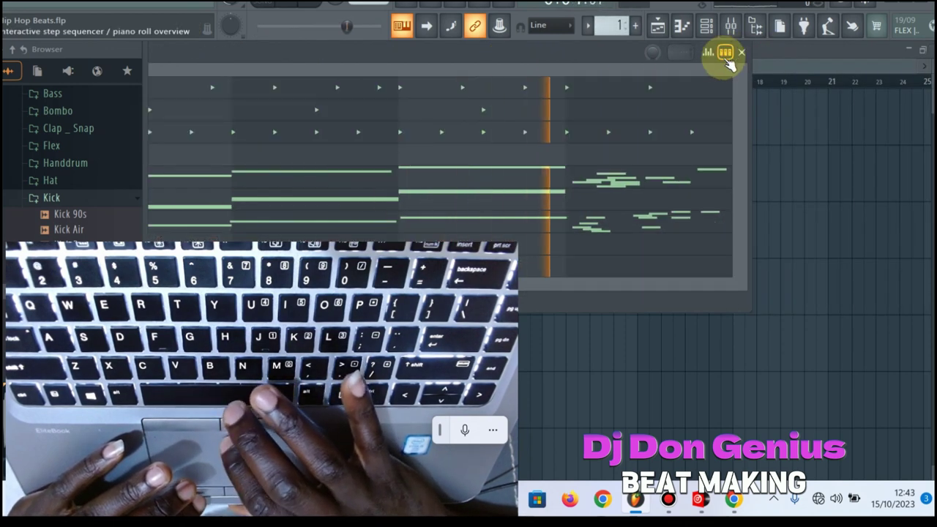
pyautogui.click(708, 52)
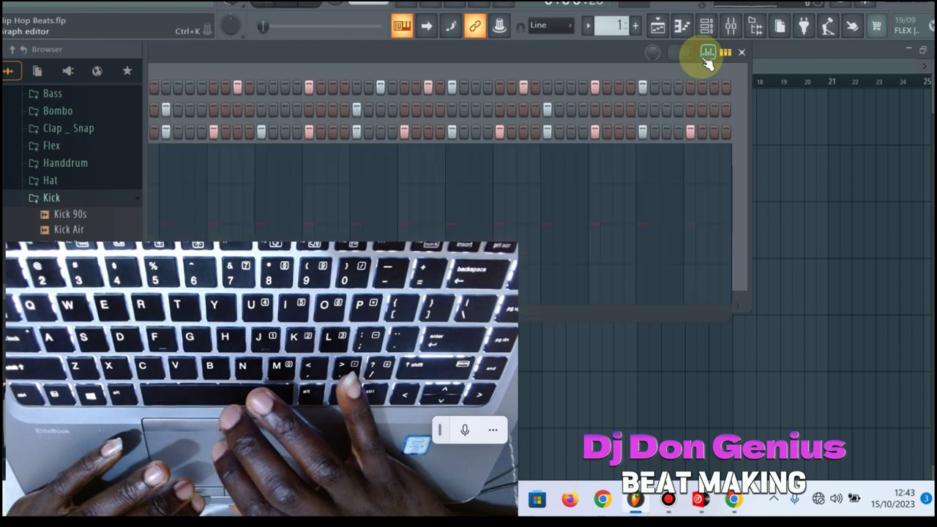
pyautogui.moveTo(580, 55); pyautogui.dragTo(727, 46)
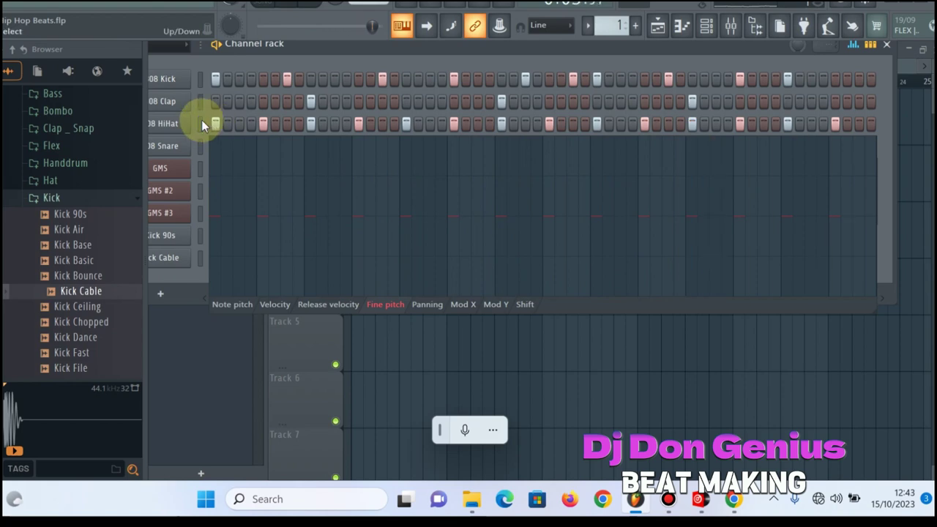
# Fill the 808 HiHat every 2 steps and draw fine pitch variations across its notes, then stop playback
pyautogui.rightClick(185, 127)
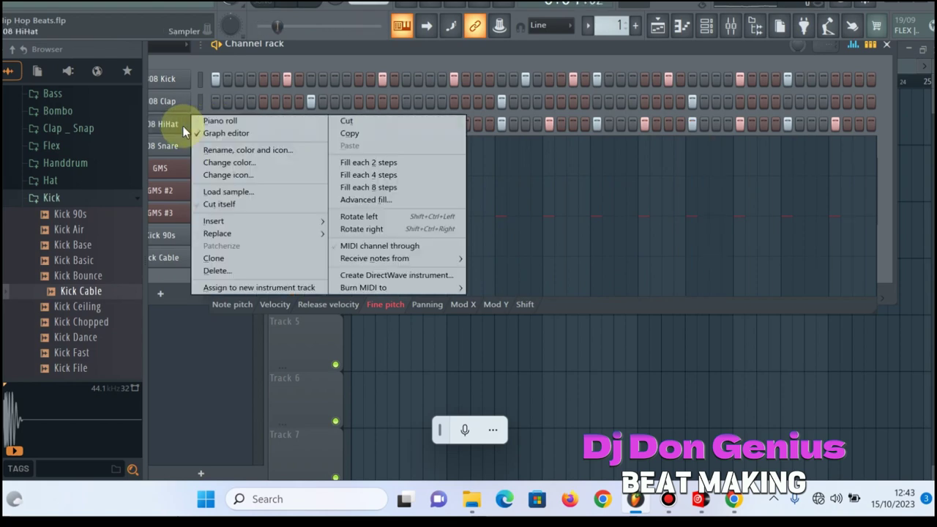
pyautogui.click(345, 162)
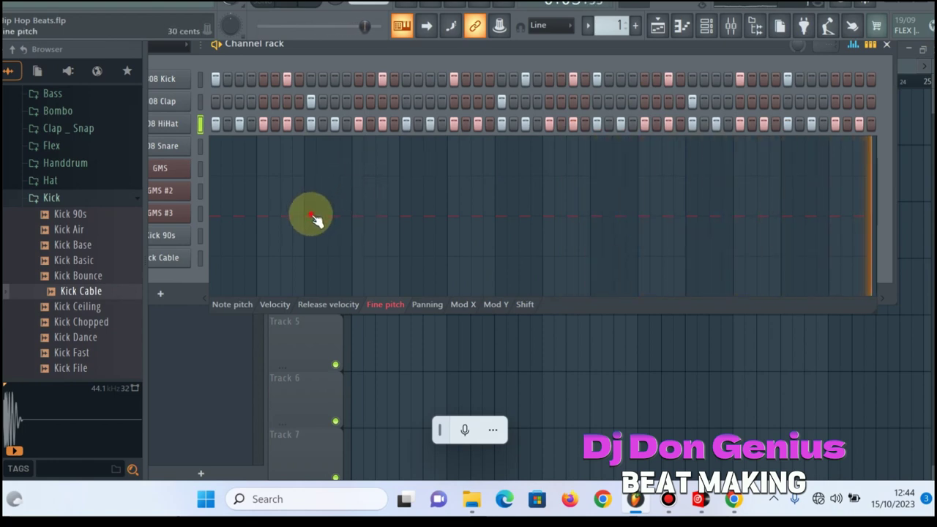
pyautogui.moveTo(314, 216)
pyautogui.mouseDown()
pyautogui.moveTo(341, 184)
pyautogui.moveTo(416, 168)
pyautogui.moveTo(555, 178)
pyautogui.moveTo(642, 228)
pyautogui.moveTo(715, 255)
pyautogui.moveTo(795, 228)
pyautogui.moveTo(724, 227)
pyautogui.moveTo(766, 227)
pyautogui.moveTo(789, 222)
pyautogui.moveTo(742, 228)
pyautogui.moveTo(784, 215)
pyautogui.moveTo(741, 224)
pyautogui.moveTo(316, 219)
pyautogui.moveTo(485, 216)
pyautogui.mouseUp()
pyautogui.press('space')
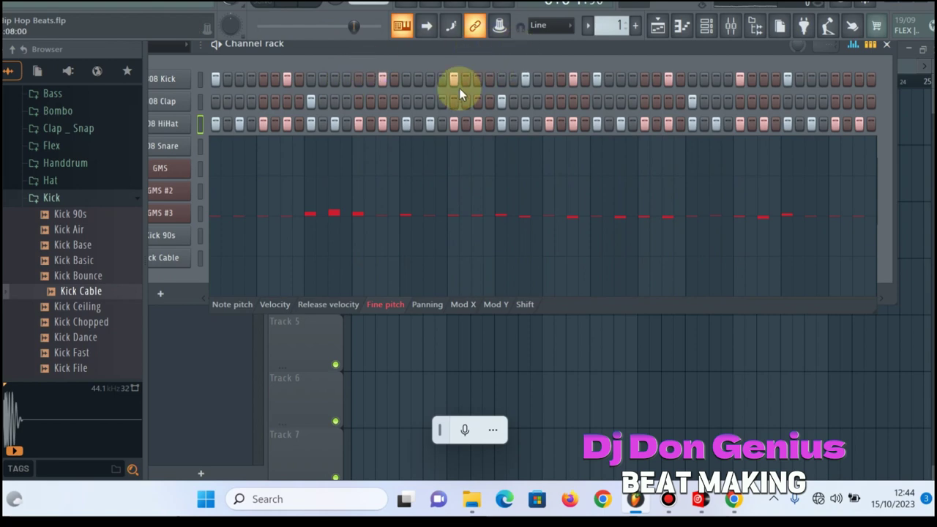
pyautogui.moveTo(307, 56); pyautogui.dragTo(439, 79)
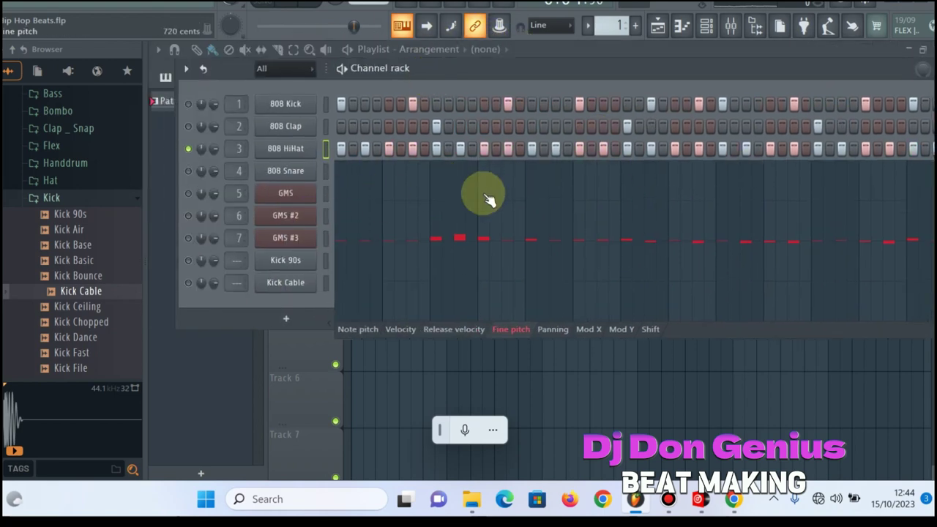
# Close the 808 HiHat's graph editor and toggle the playlist and channel rack views to show how each appears
pyautogui.click(666, 59)
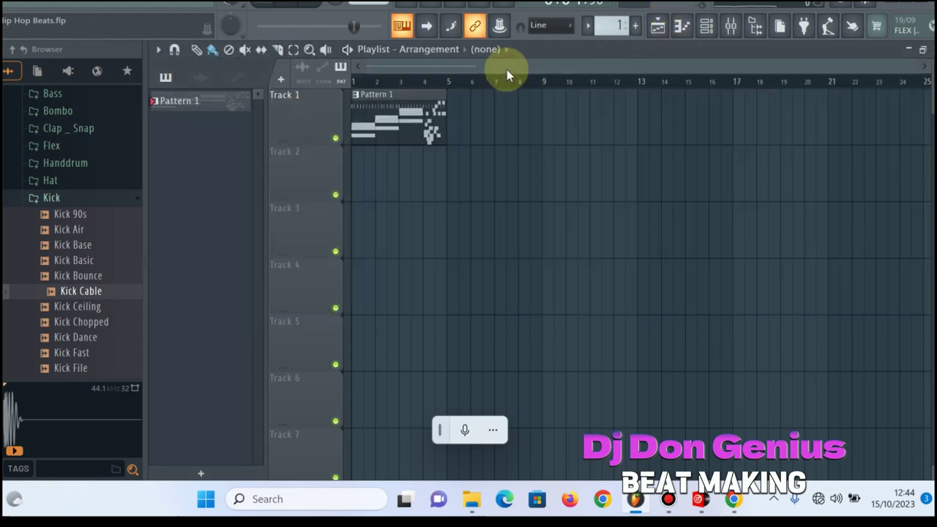
pyautogui.click(659, 28)
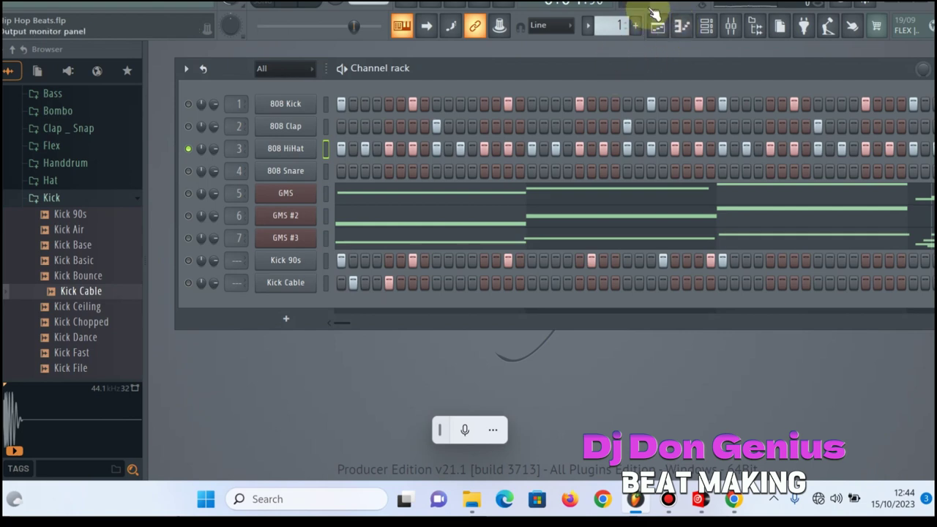
pyautogui.click(663, 26)
pyautogui.click(663, 26)
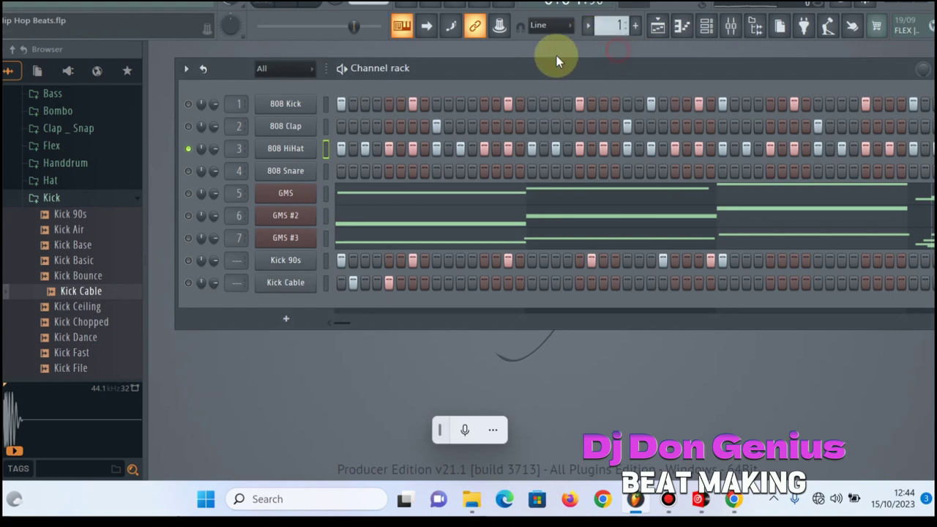
pyautogui.click(709, 27)
pyautogui.click(709, 27)
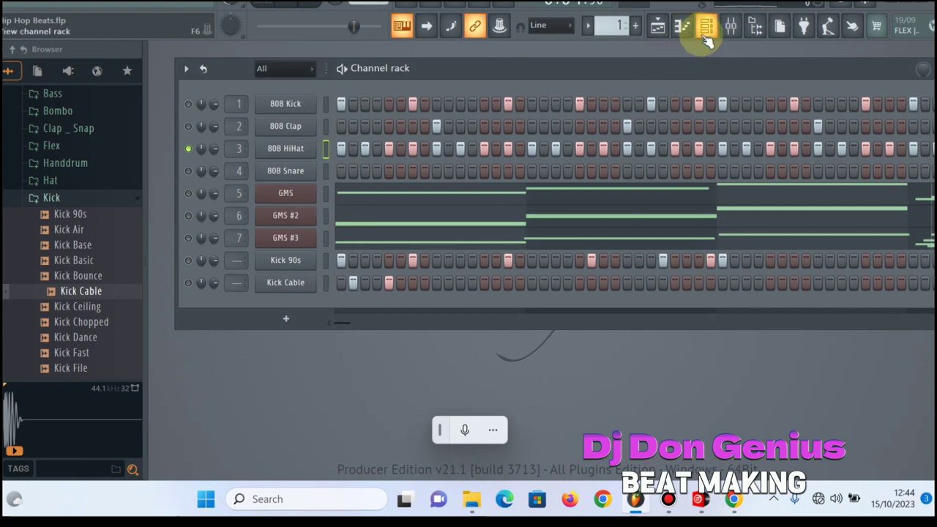
# Show the 808 HiHat's piano roll, close it, and bring up the playlist with the channel rack in front
pyautogui.click(682, 26)
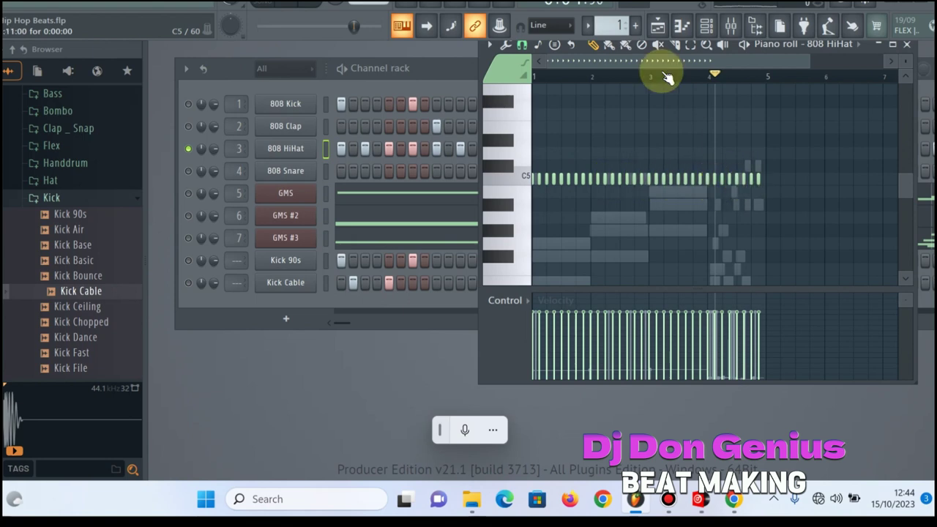
pyautogui.click(680, 27)
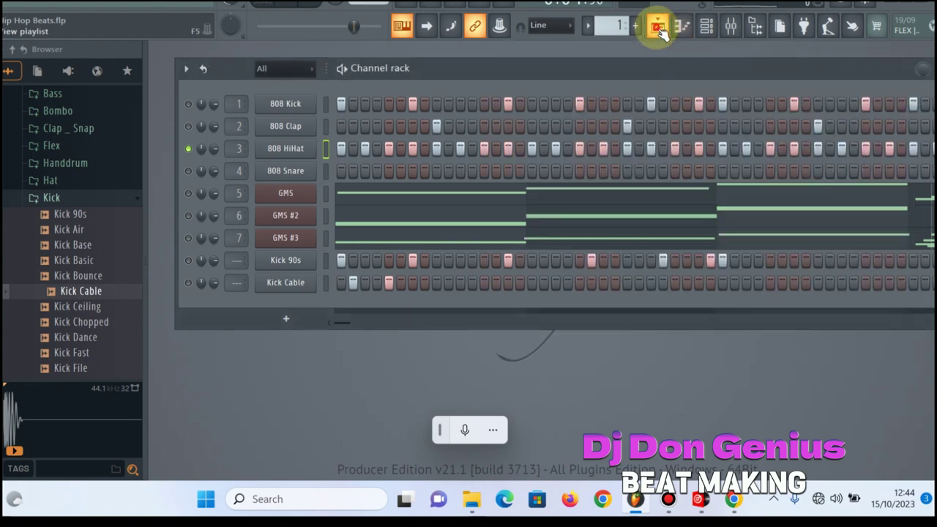
pyautogui.click(659, 28)
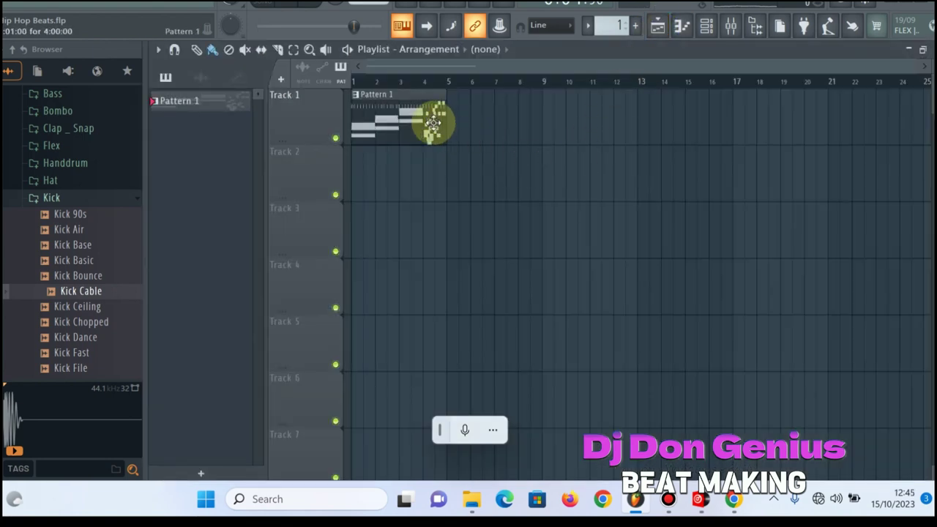
pyautogui.click(706, 26)
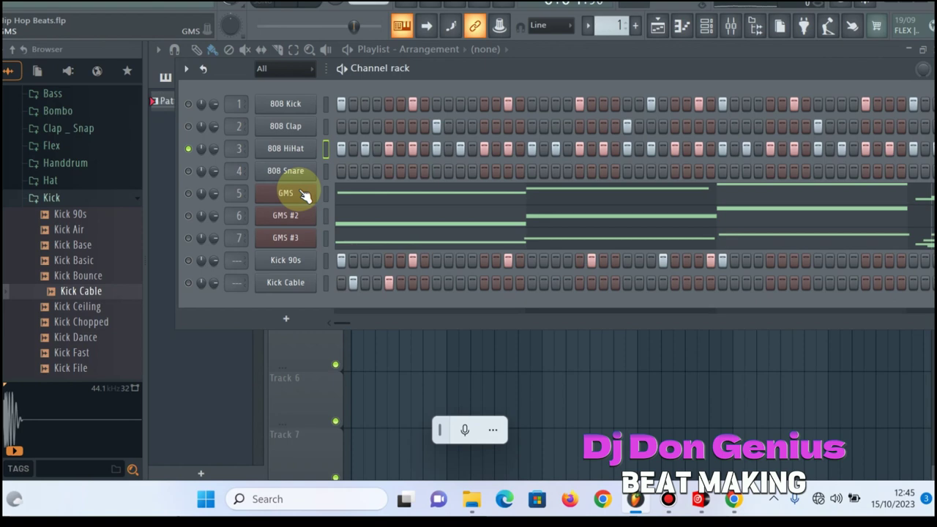
# Unmute and select the GMS channel, and audition it with single notes including G4 and A4
pyautogui.click(188, 193)
pyautogui.click(327, 195)
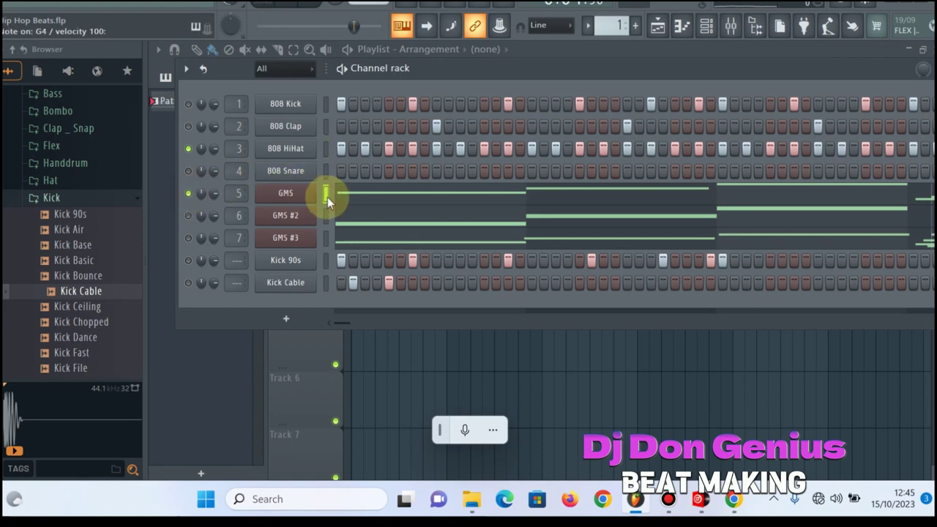
pyautogui.press('b')
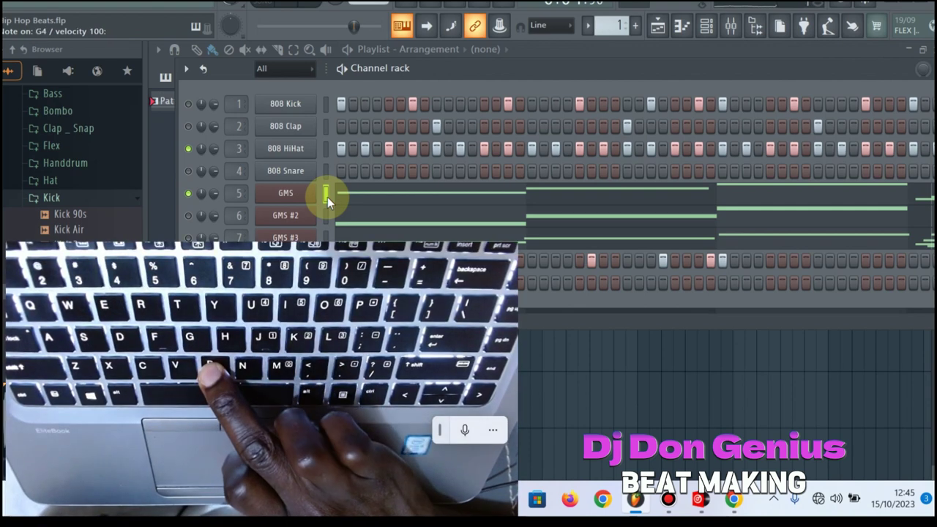
pyautogui.press('n')
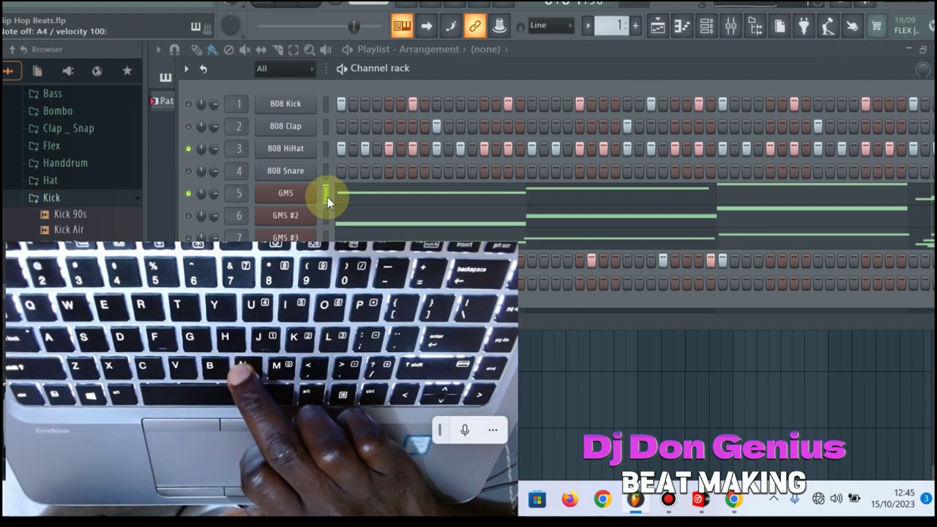
pyautogui.press('m')
pyautogui.press('n')
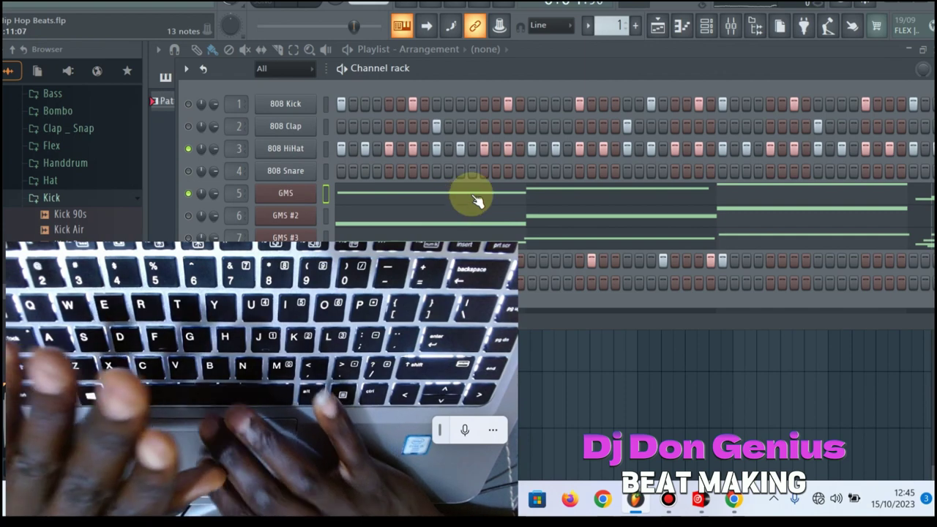
# Look through the GMS channel's options and the list of plugins available for a new channel, choosing nothing
pyautogui.rightClick(311, 194)
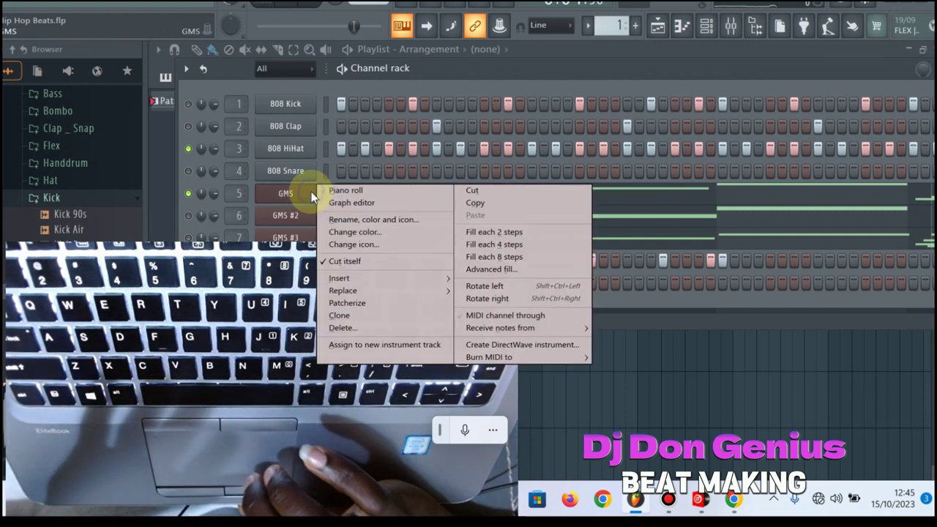
pyautogui.click(283, 193)
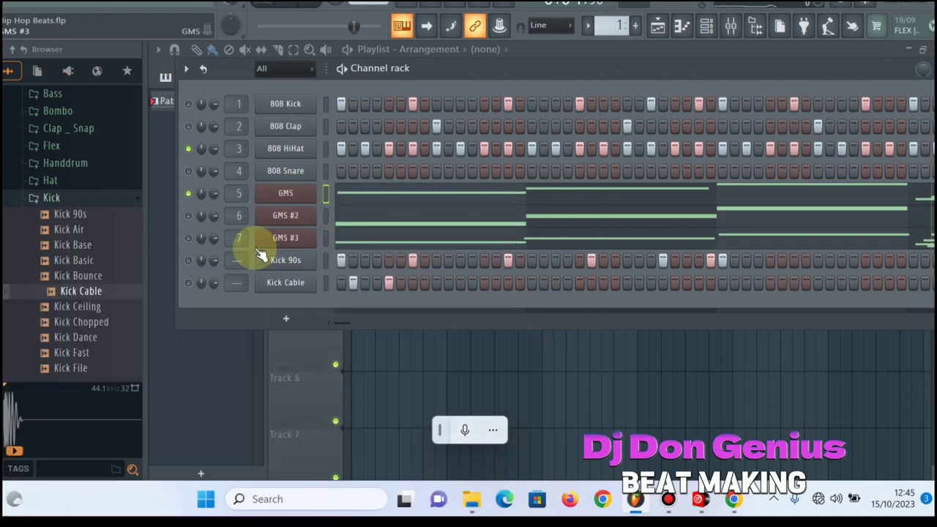
pyautogui.click(298, 196)
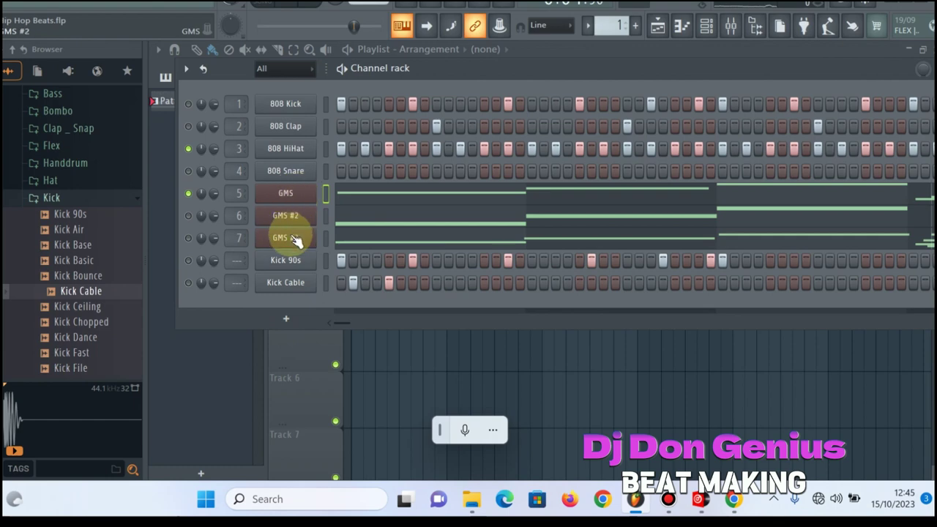
pyautogui.click(287, 320)
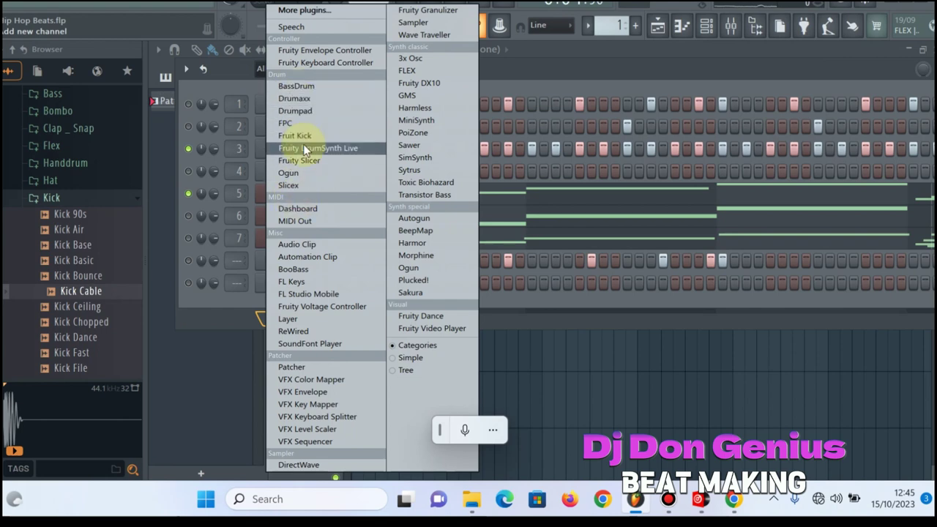
pyautogui.click(241, 88)
pyautogui.click(279, 192)
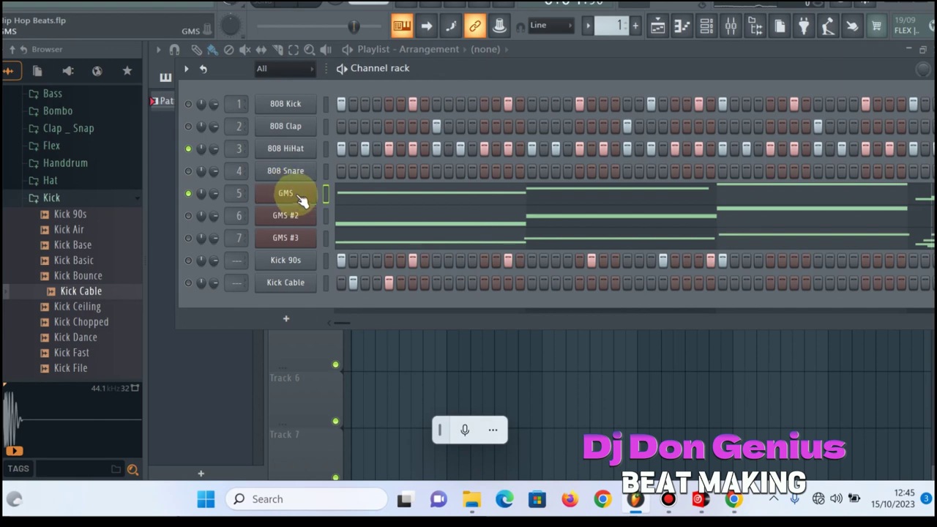
# Open the GMS synth's presets library and choose Harsh Lead 2 from the Leads & Synths bank
pyautogui.click(297, 196)
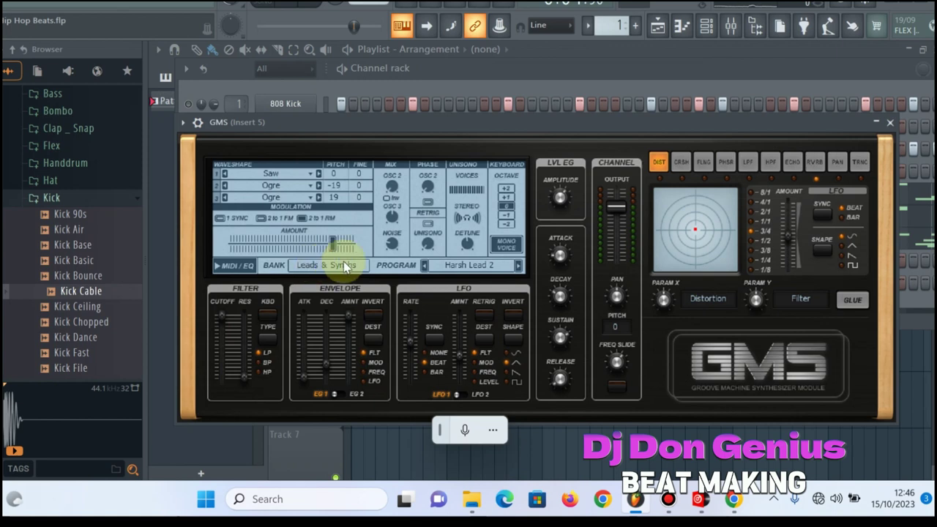
pyautogui.click(463, 266)
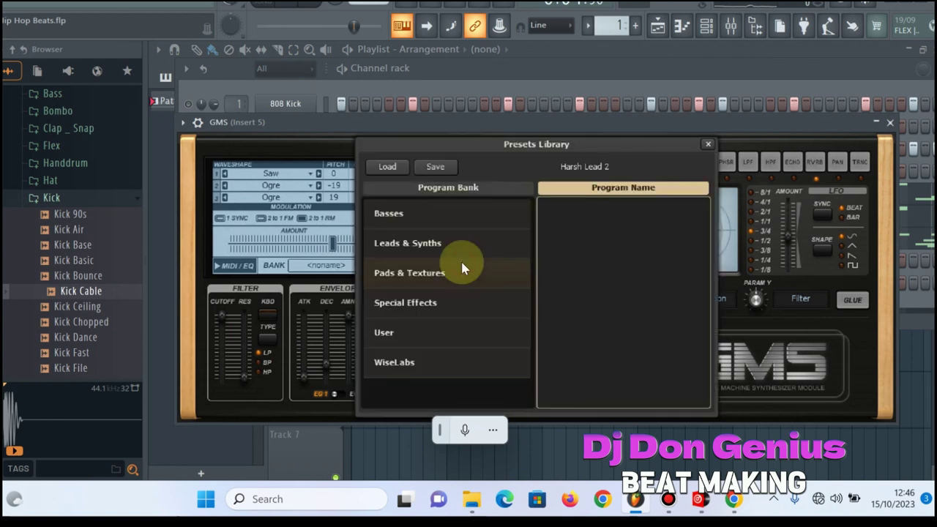
pyautogui.click(709, 143)
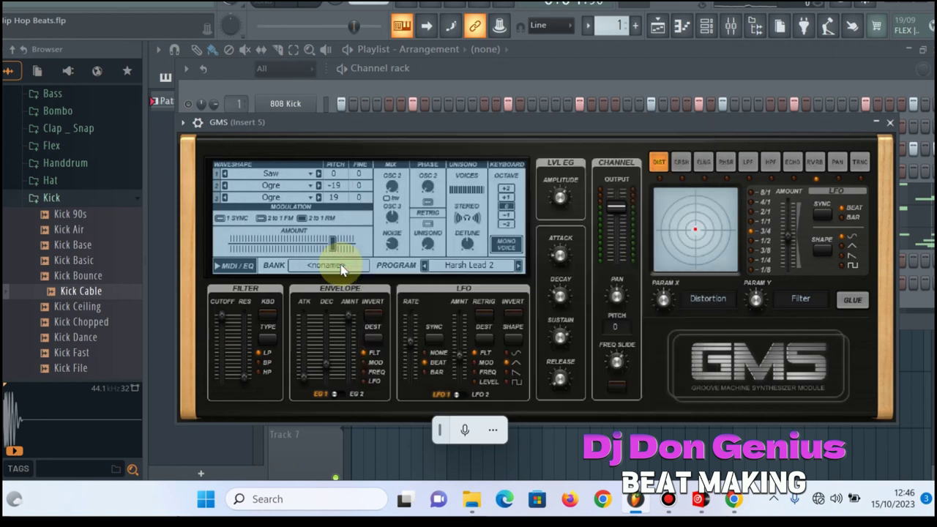
pyautogui.click(341, 269)
pyautogui.click(399, 249)
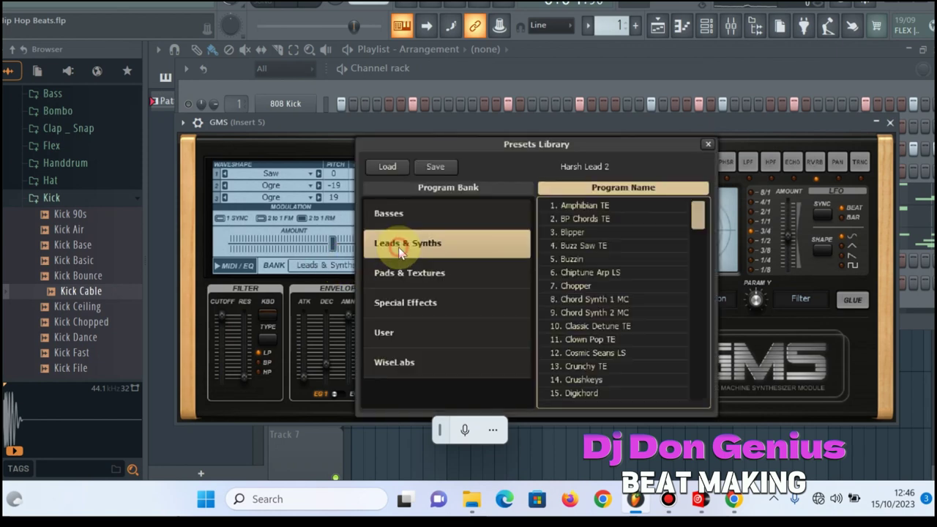
pyautogui.click(697, 218)
pyautogui.moveTo(695, 216); pyautogui.dragTo(714, 273)
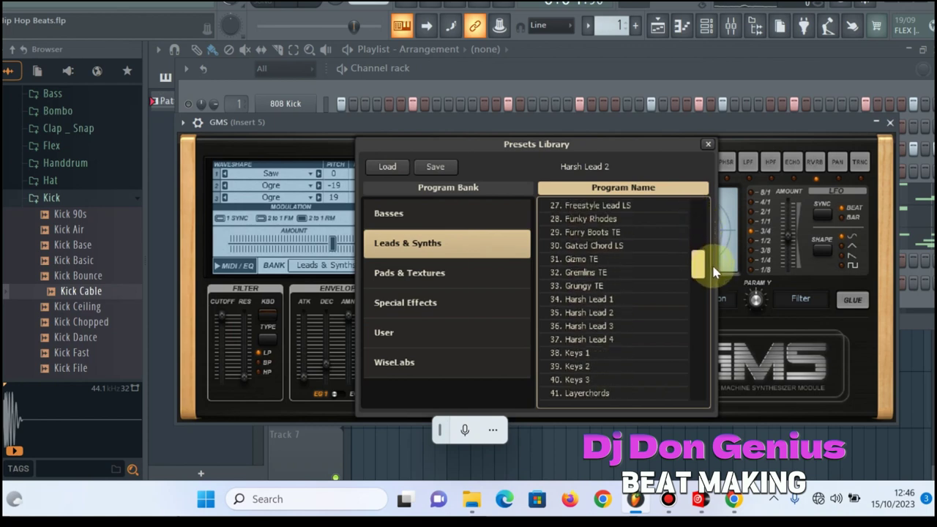
pyautogui.click(620, 313)
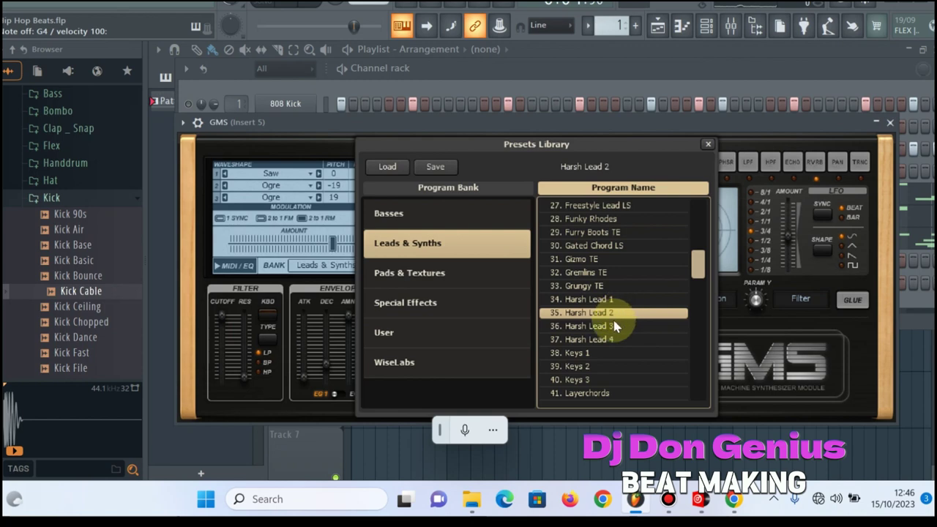
# Try the Harsh Lead 3 preset and audition it with the notes A4 and G4
pyautogui.click(613, 326)
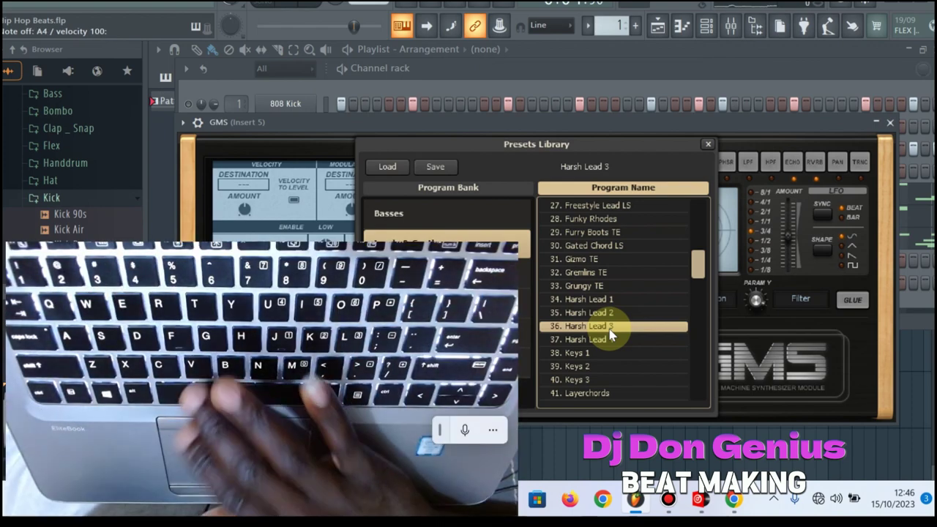
pyautogui.press('n')
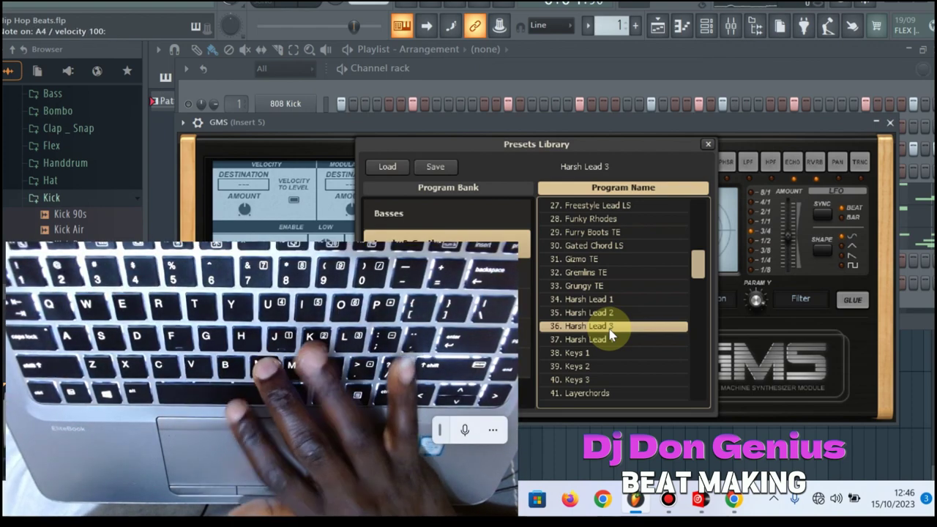
pyautogui.press('b')
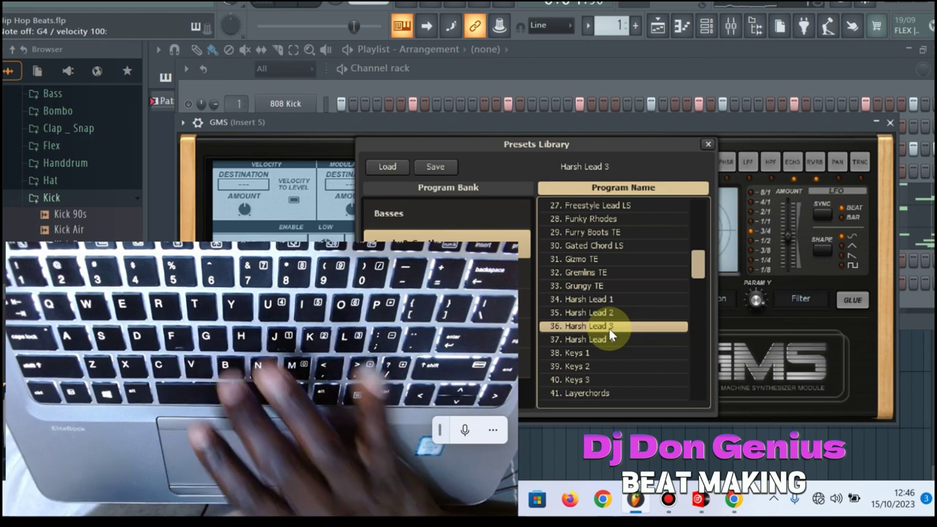
# Switch the GMS preset back to Harsh Lead 2, audition it with a few notes including G4, and close the synth
pyautogui.click(613, 313)
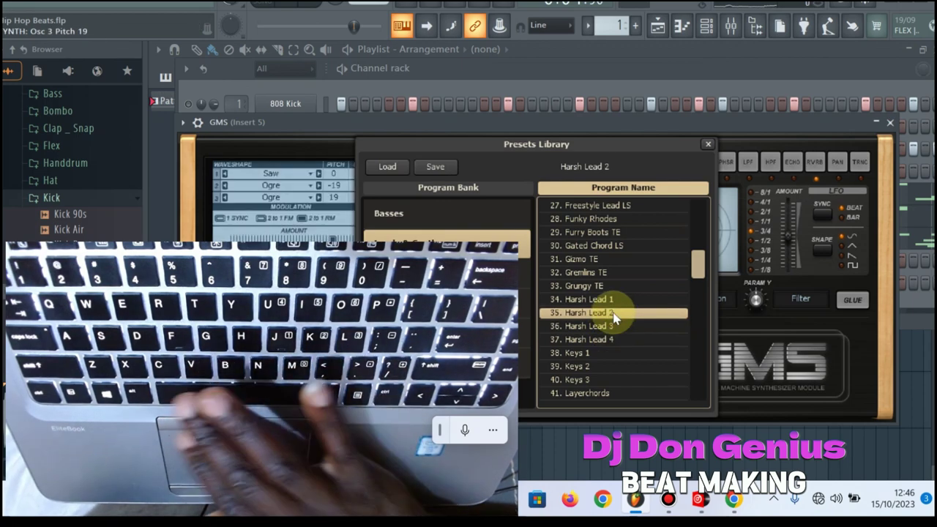
pyautogui.press('v')
pyautogui.press('b')
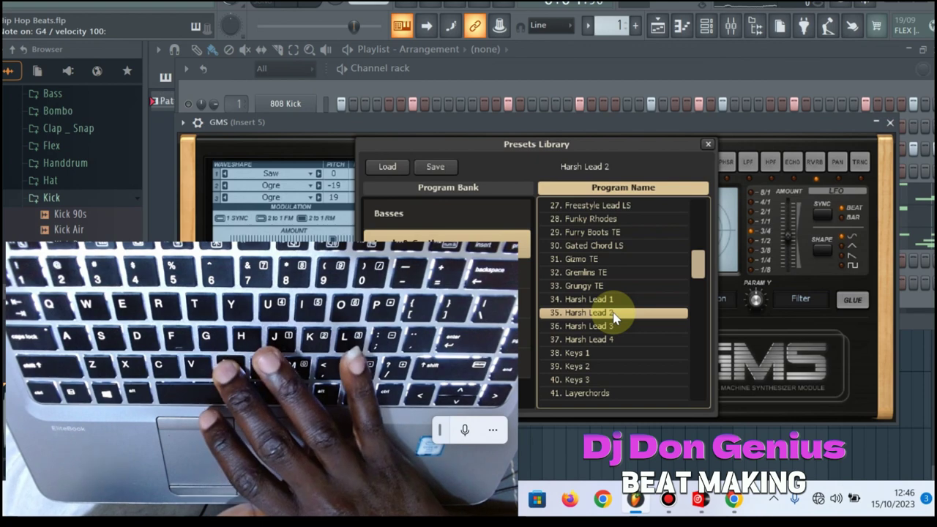
pyautogui.press('n')
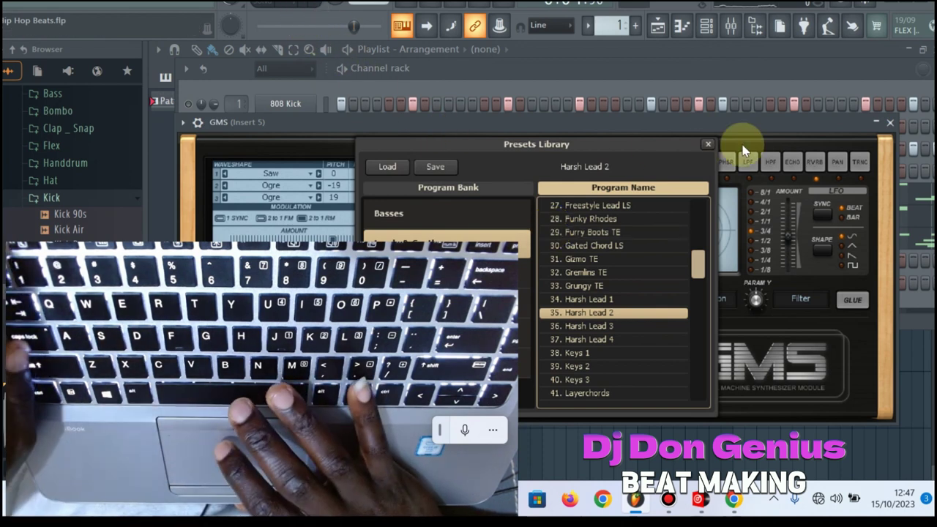
pyautogui.press('Escape')
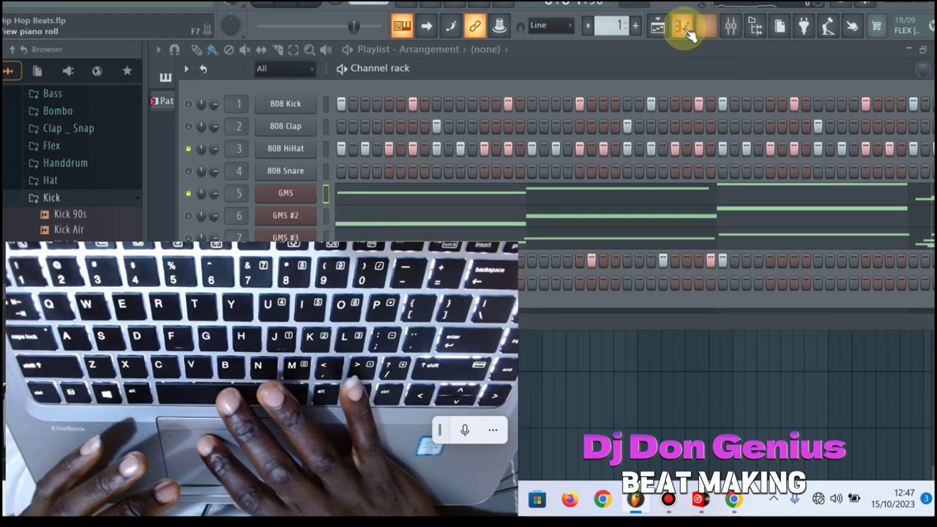
# View the GMS notes in the piano roll, mute the 808 HiHat and GMS channels, and hide the playlist
pyautogui.click(682, 28)
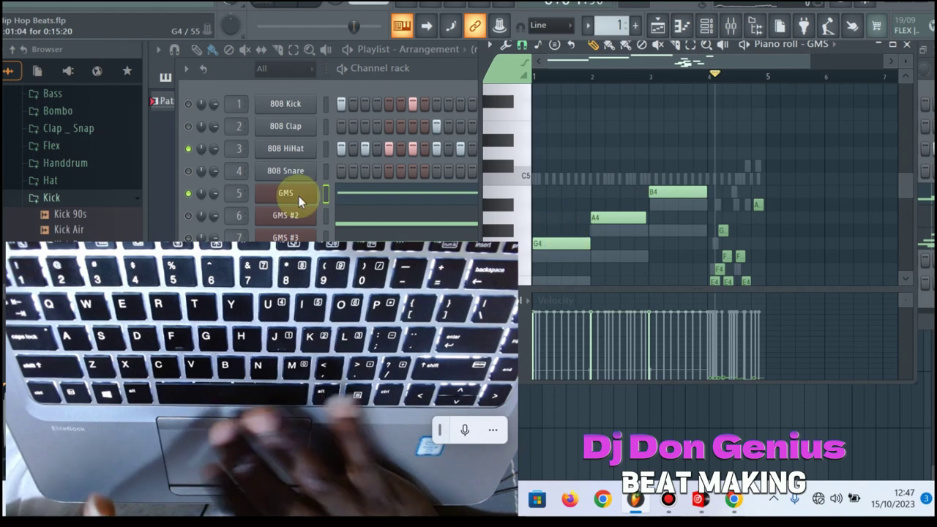
pyautogui.click(192, 152)
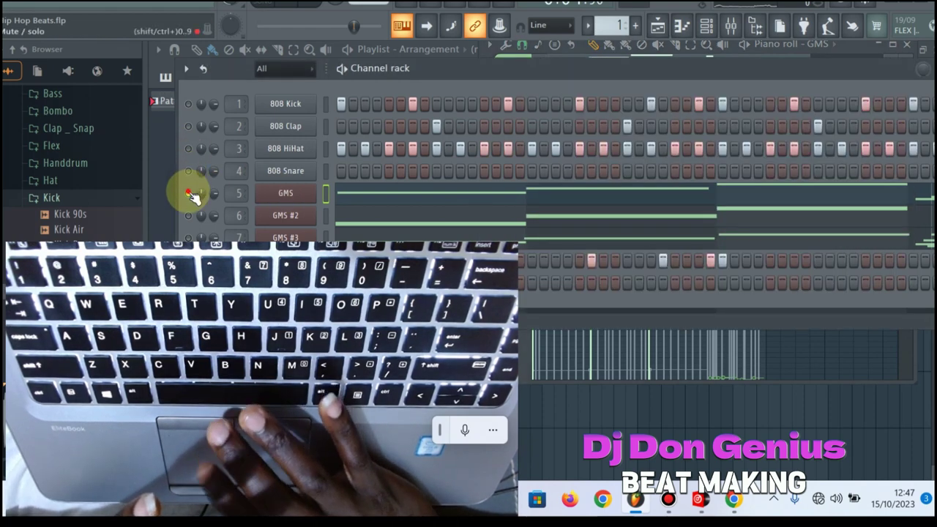
pyautogui.click(675, 35)
pyautogui.click(682, 29)
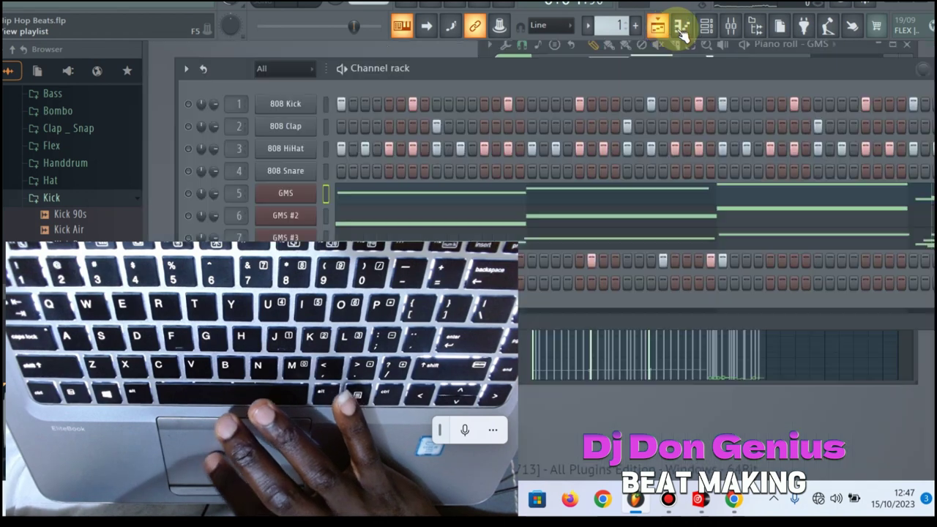
# Bring the GMS piano roll to the front and play the pattern from the start of bar 1
pyautogui.click(683, 31)
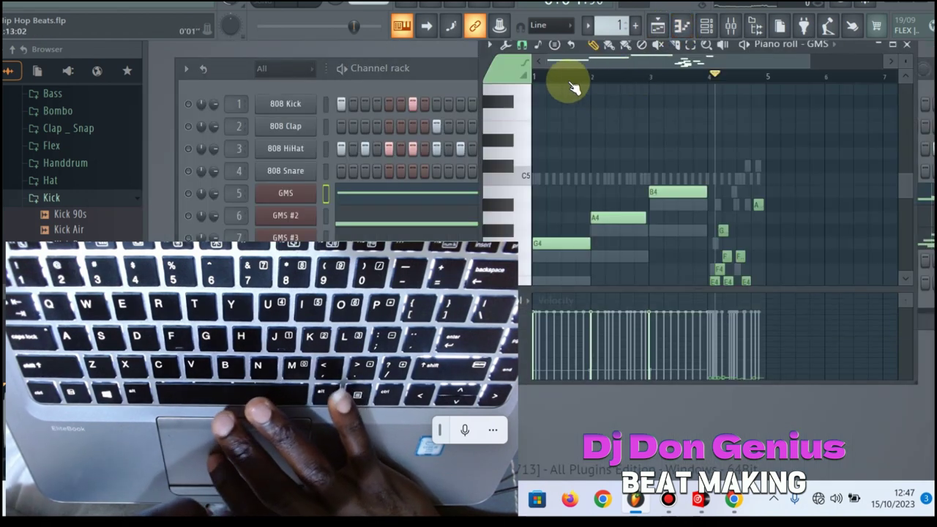
pyautogui.click(541, 76)
pyautogui.press('space')
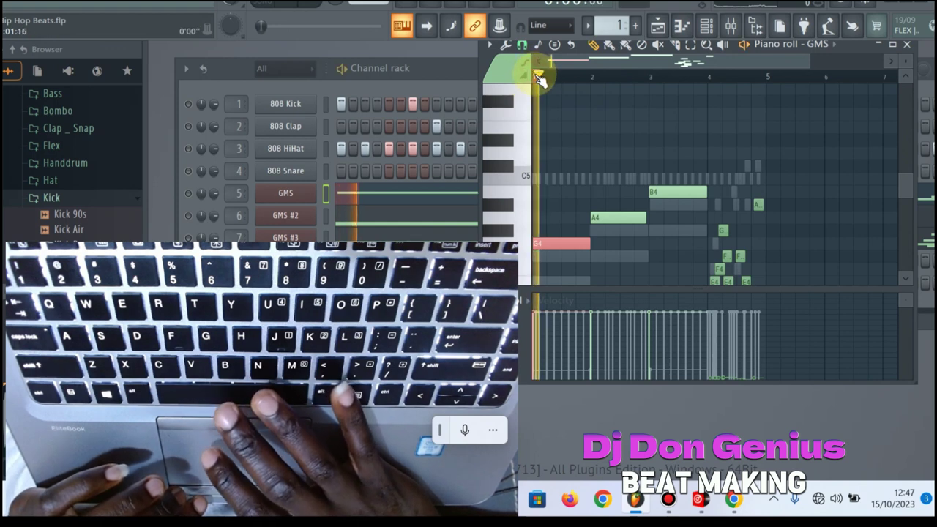
# Stop the pattern playback and clear the selection of the G4 note in the GMS piano roll
pyautogui.click(540, 76)
pyautogui.press('space')
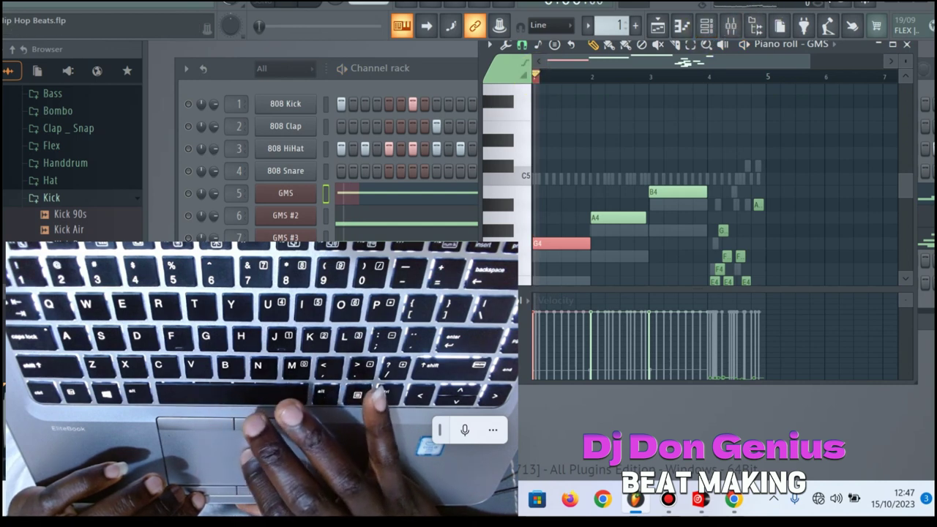
pyautogui.hotkey('ctrl', 'z')
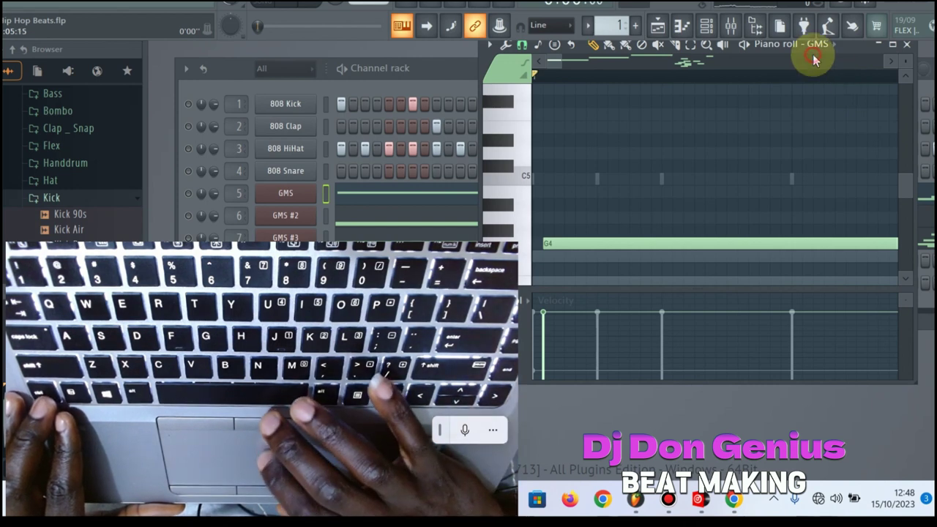
# Examine all four bars of the GMS melody together in the piano roll
pyautogui.scroll(-2, 812, 57)
pyautogui.hotkey('ctrl', 'shift', 'z')
pyautogui.hotkey('ctrl', 'shift', 'z')
pyautogui.hotkey('ctrl', 'shift', 'z')
pyautogui.hotkey('ctrl', 'shift', 'z')
pyautogui.hotkey('ctrl', 'shift', 'z')
pyautogui.hotkey('ctrl', 'shift', 'z')
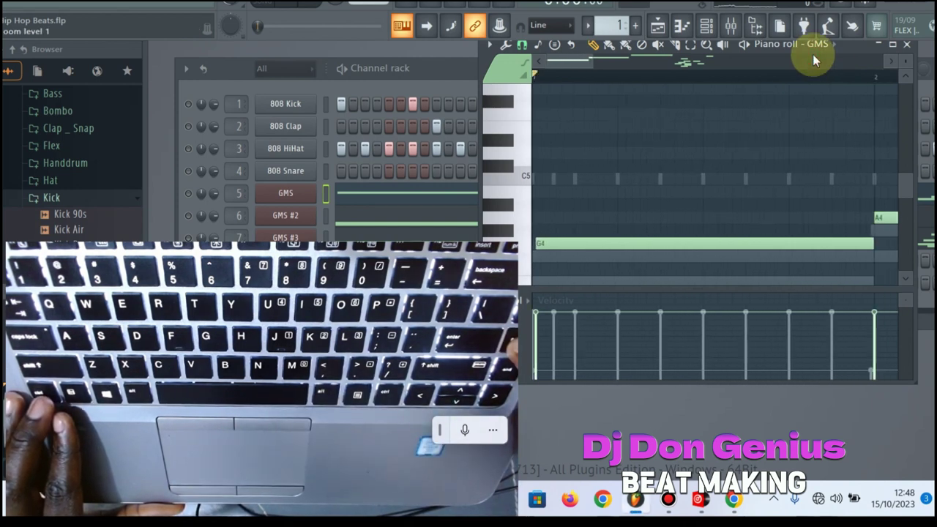
pyautogui.hotkey('ctrl', 'shift', 'z')
pyautogui.hotkey('ctrl', 'shift', 'z')
pyautogui.hotkey('ctrl', 'shift', 'z')
pyautogui.hotkey('ctrl', 'shift', 'z')
pyautogui.scroll(-3, 813, 54)
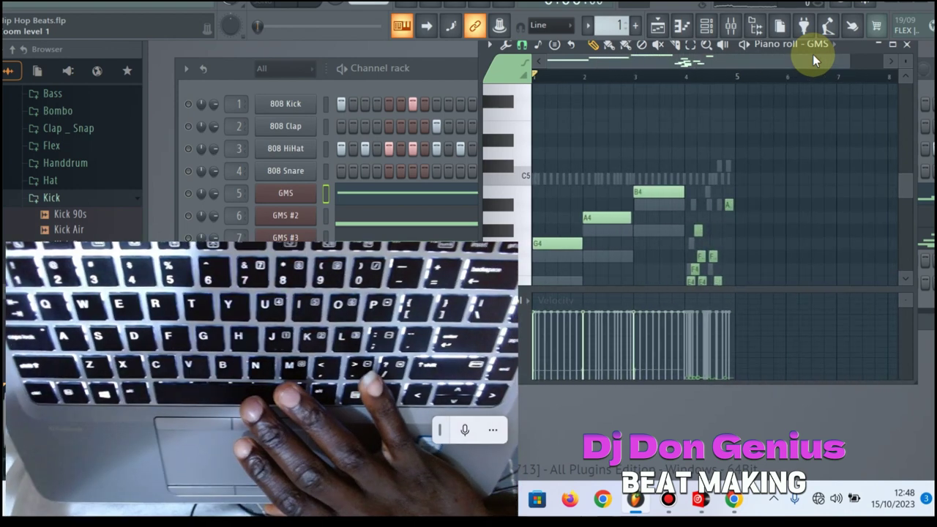
# Briefly play the pattern and unmute the GMS channel in the channel rack
pyautogui.press('space')
pyautogui.press('space')
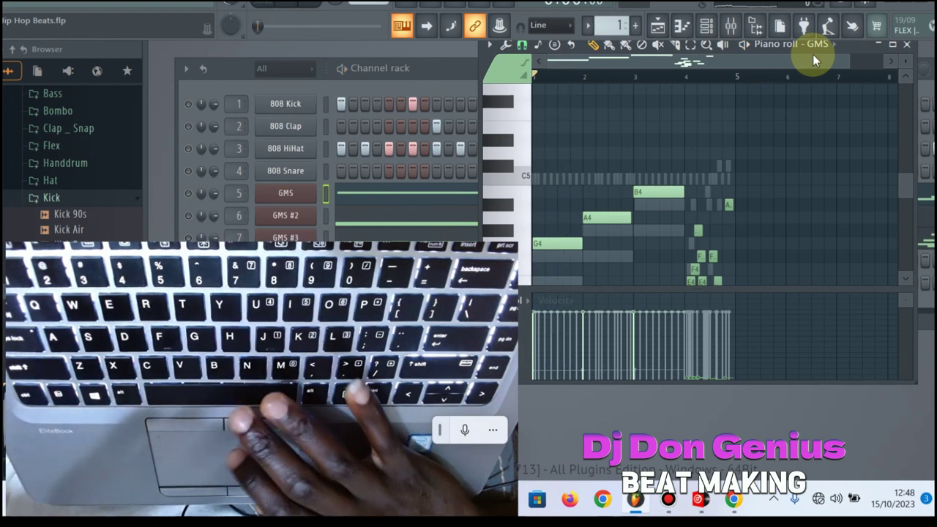
pyautogui.click(189, 194)
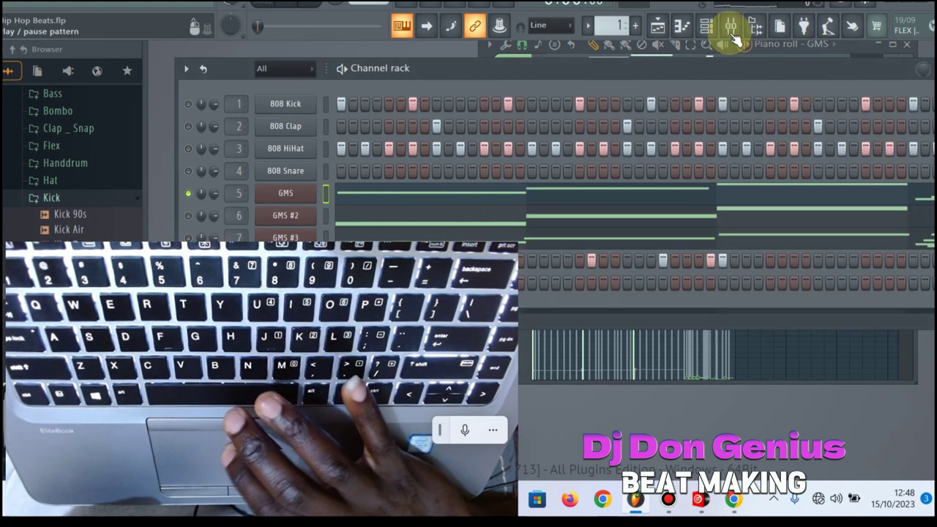
# Check the playlist, return to the GMS piano roll and play through its melody
pyautogui.click(667, 34)
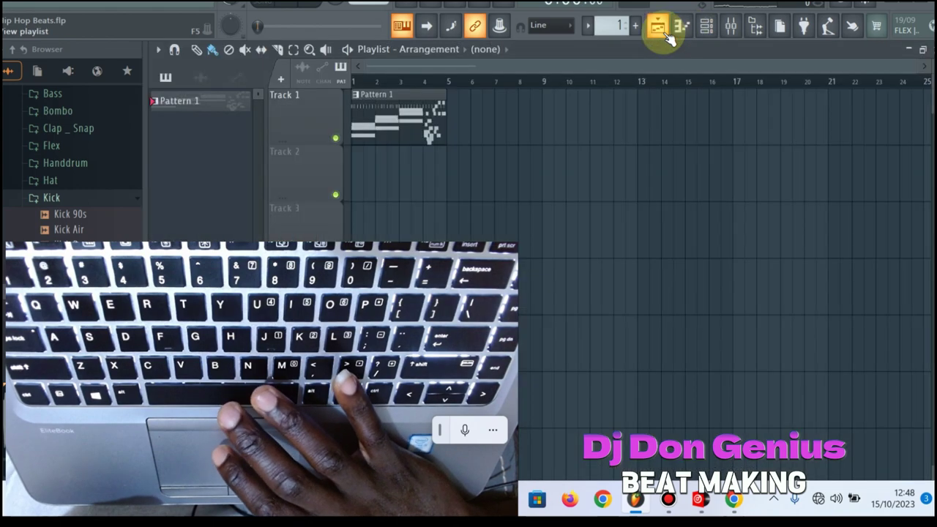
pyautogui.click(667, 35)
pyautogui.click(682, 29)
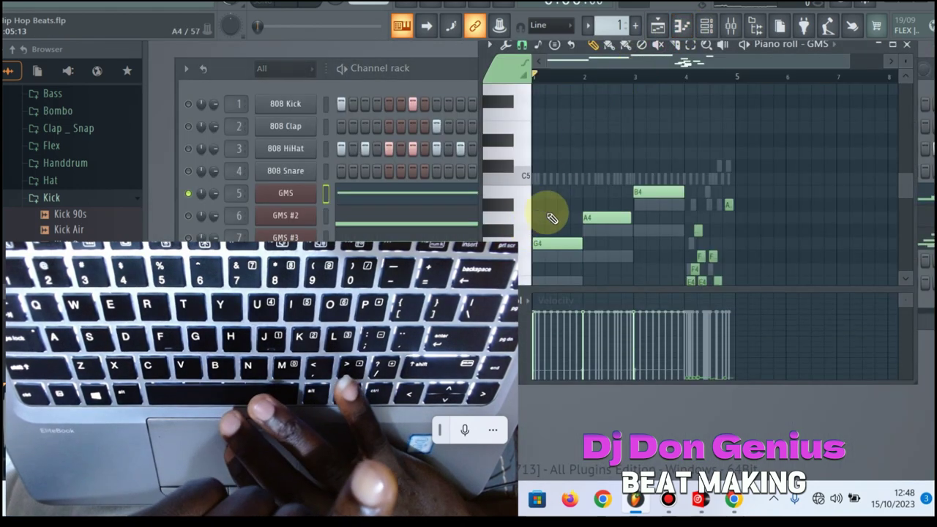
pyautogui.press('space')
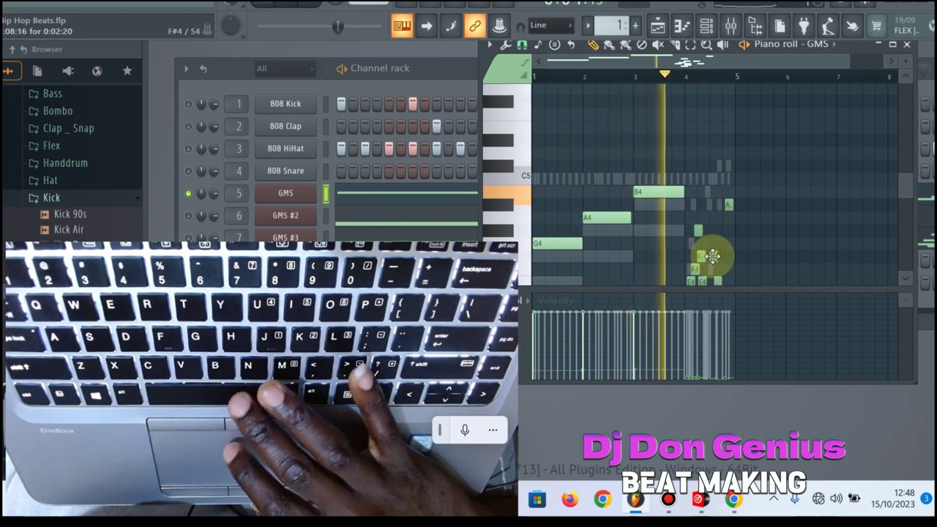
pyautogui.press('space')
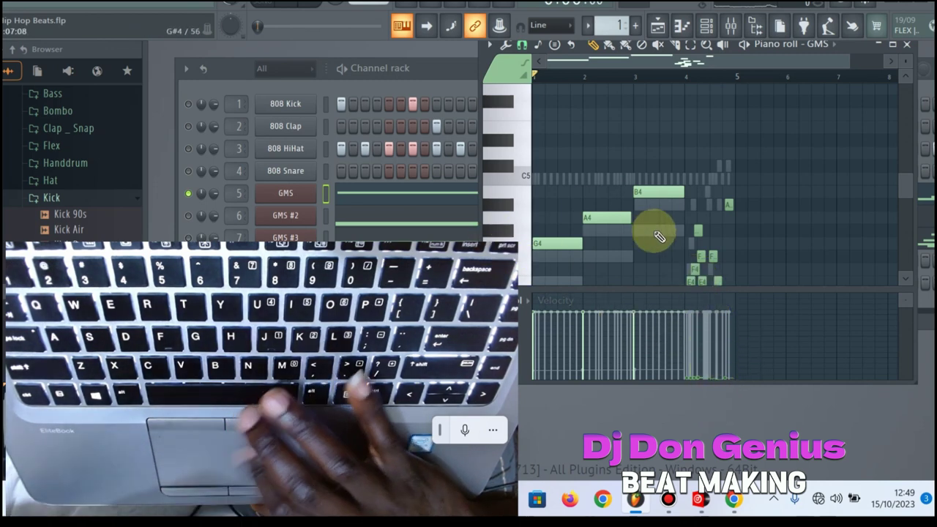
# Solo the GMS #2 channel and play it while unmuting the 808 Kick, 808 Clap and 808 HiHat channels
pyautogui.click(190, 216)
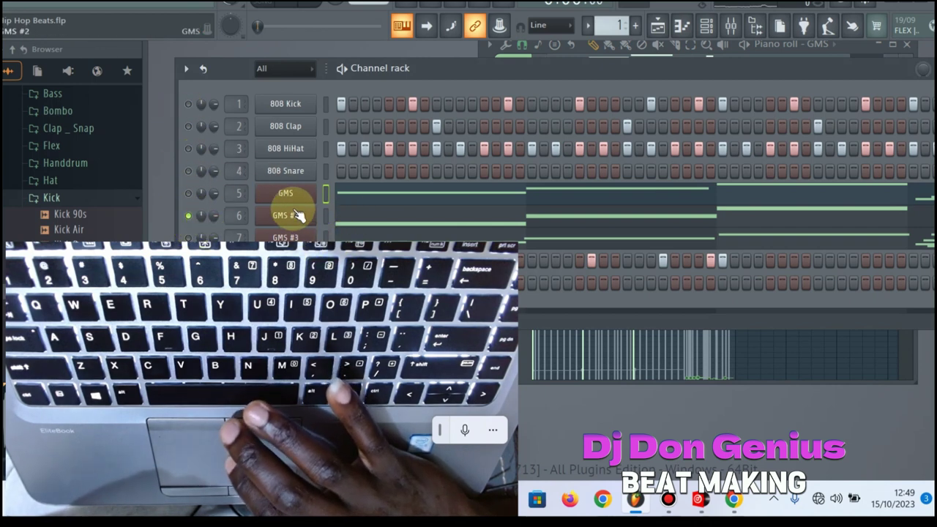
pyautogui.press('space')
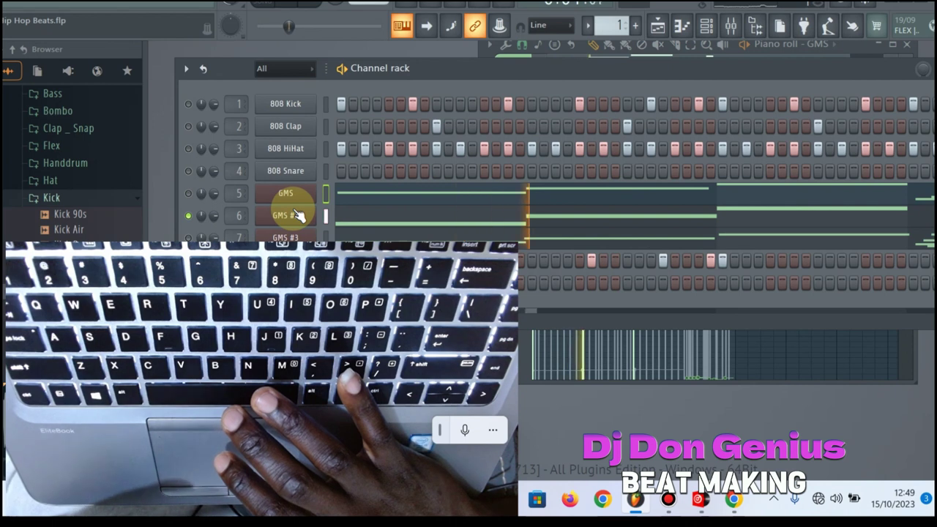
pyautogui.click(192, 105)
pyautogui.click(191, 126)
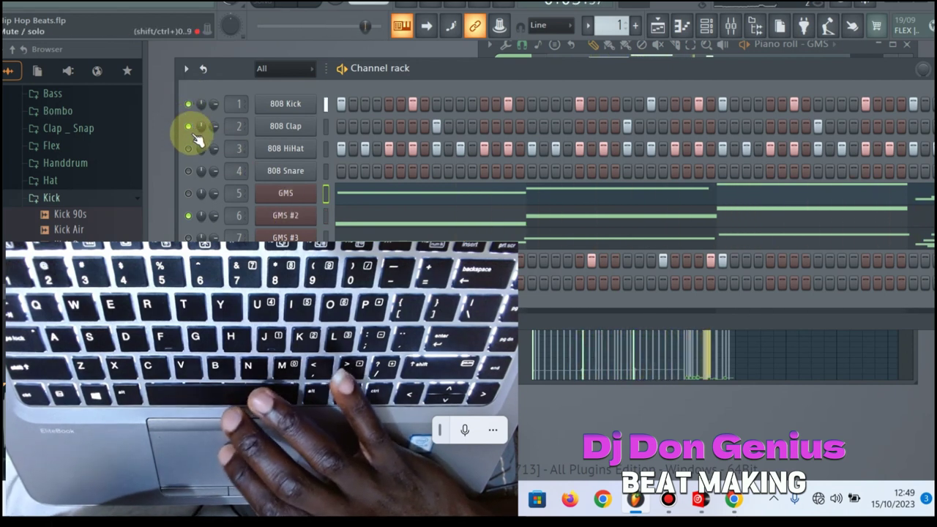
pyautogui.click(192, 148)
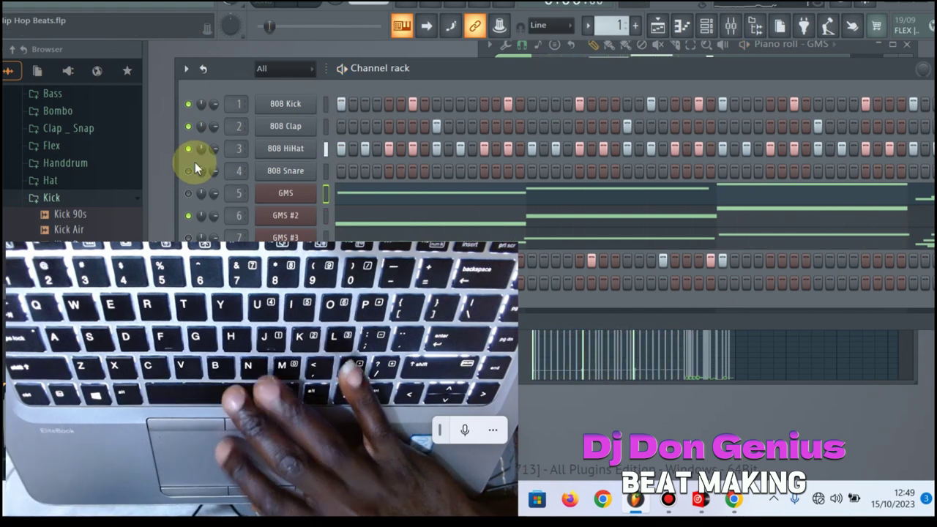
# Open the GMS #2 presets library and audition the Diablo TE preset with the notes F4, G4 and A4
pyautogui.click(293, 216)
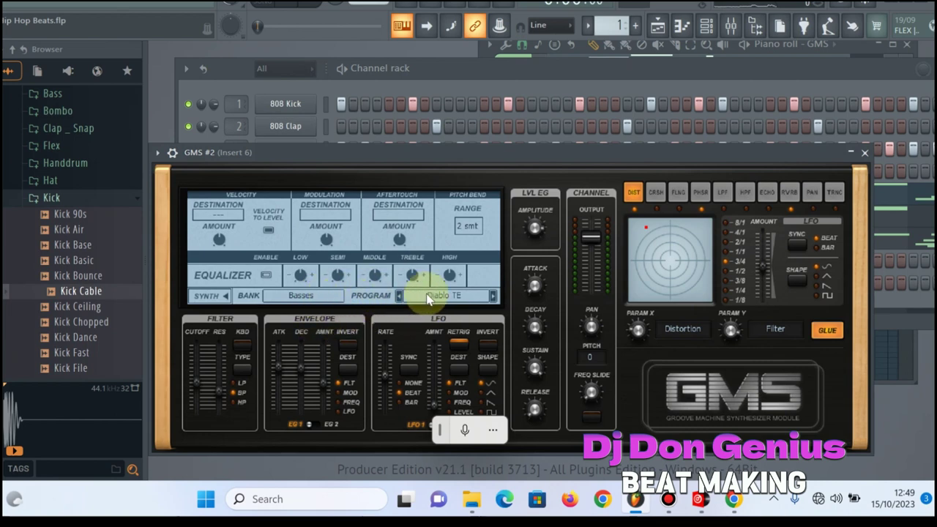
pyautogui.click(320, 297)
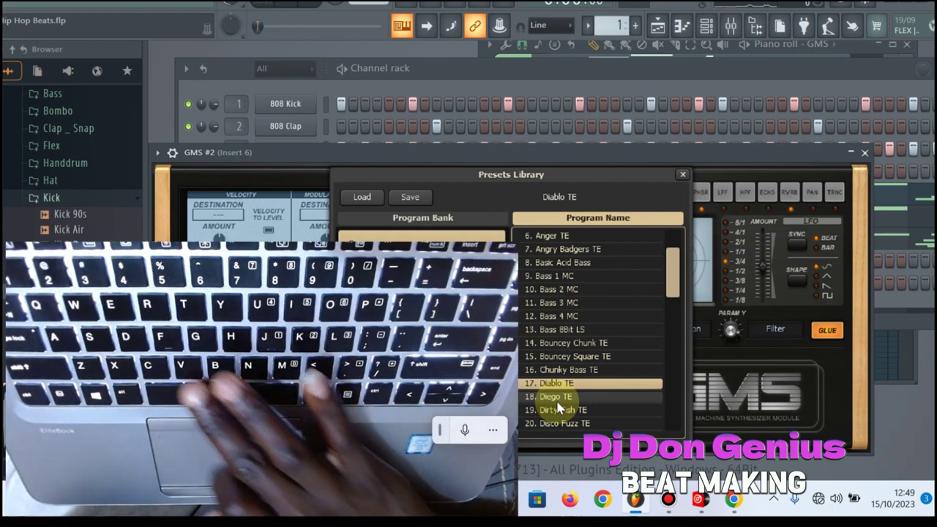
pyautogui.press('v')
pyautogui.press('b')
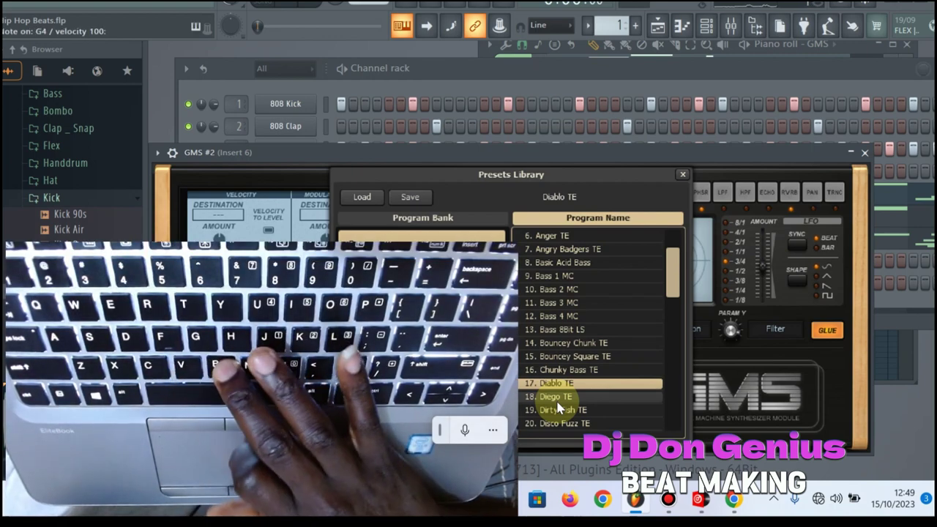
pyautogui.press('n')
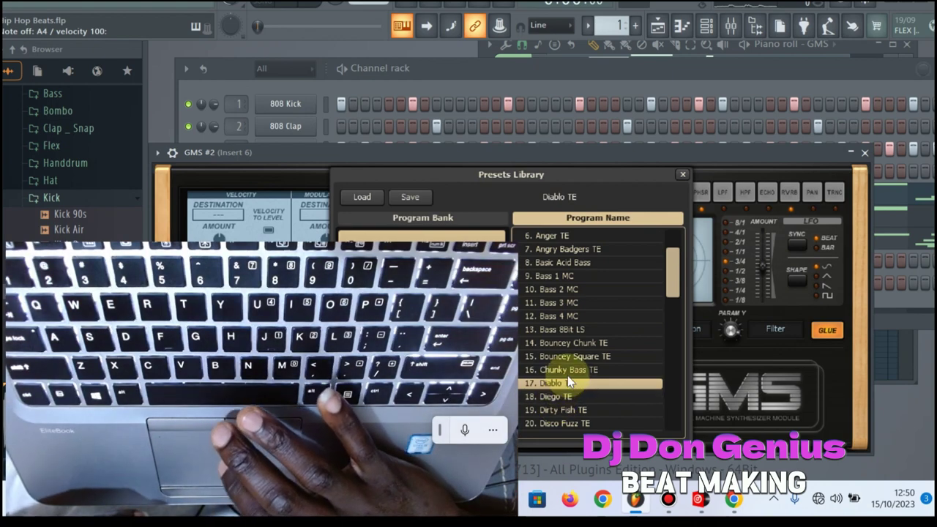
# Try the Dirty Fish TE and Bouncey Square TE presets in GMS #2 and switch back to Diablo TE
pyautogui.click(567, 411)
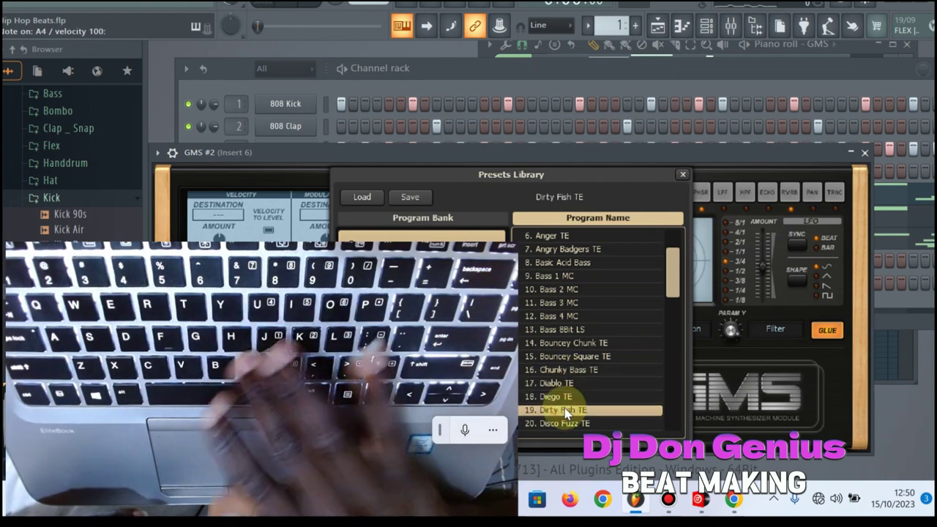
pyautogui.click(568, 358)
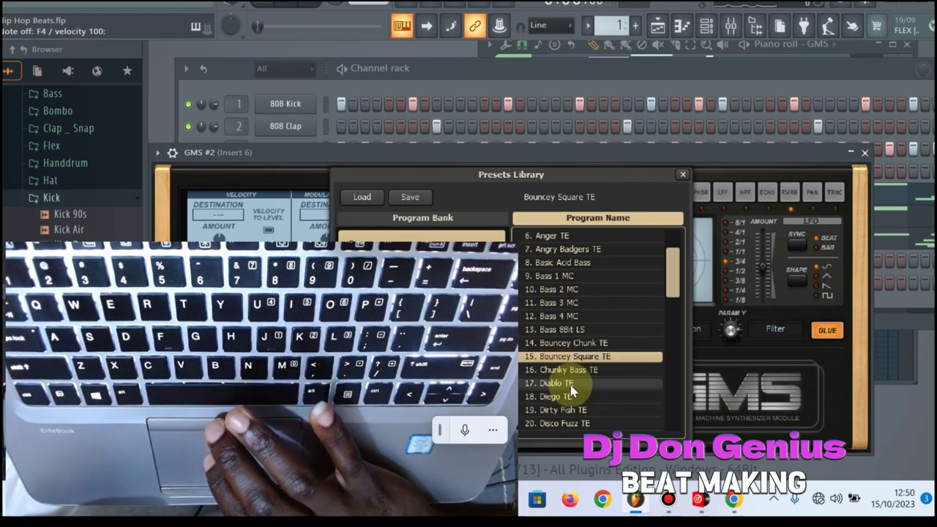
pyautogui.click(570, 386)
# Audition the Diablo TE preset with a few notes including F4 and close the GMS #2 synth
pyautogui.click(595, 204)
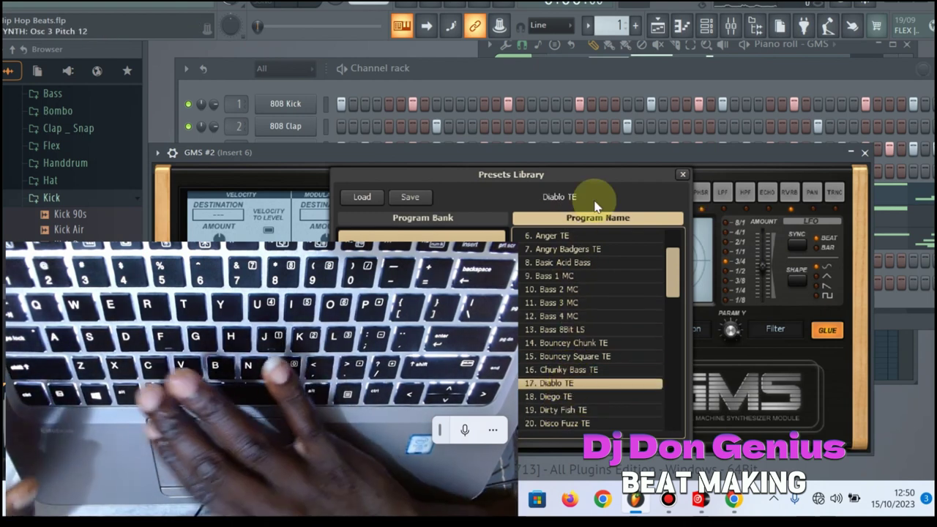
pyautogui.press('c')
pyautogui.press('v')
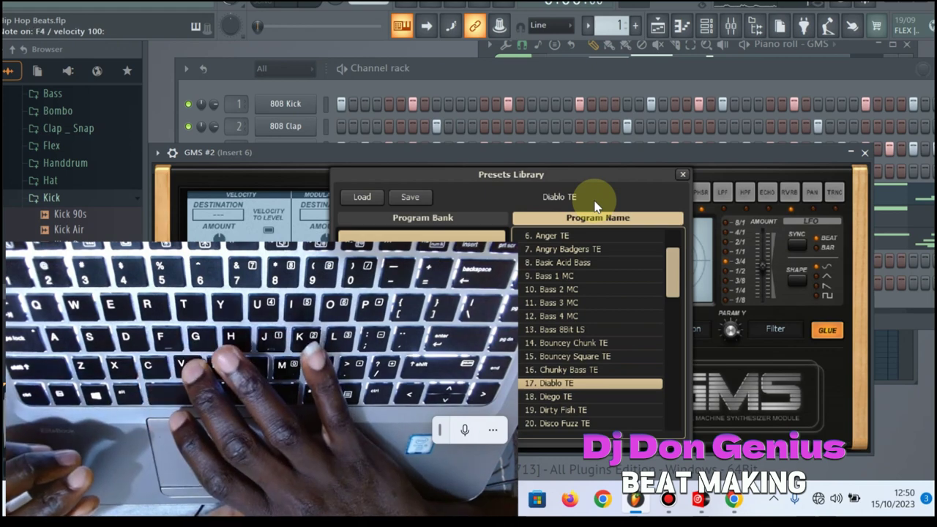
pyautogui.press('Escape')
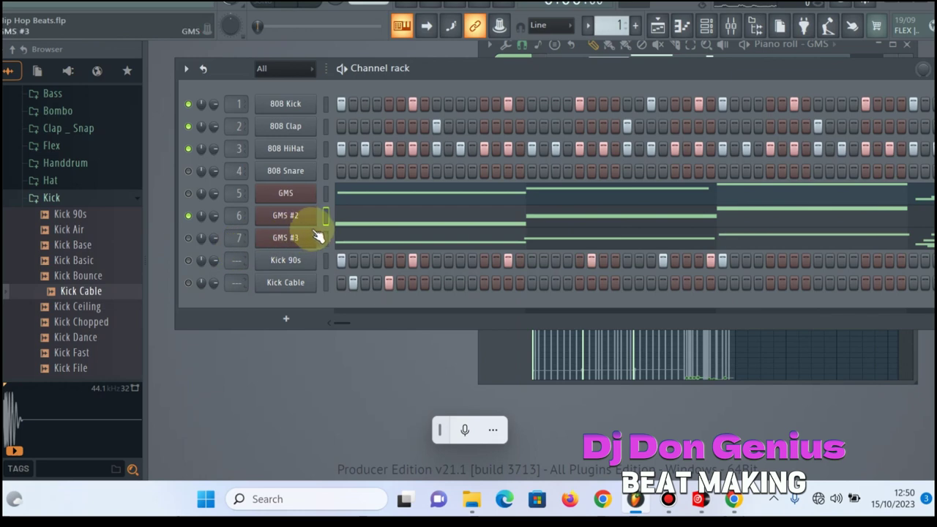
# Select the GMS #3 channel and audition its sound with the notes F4, G4 and A4
pyautogui.click(326, 238)
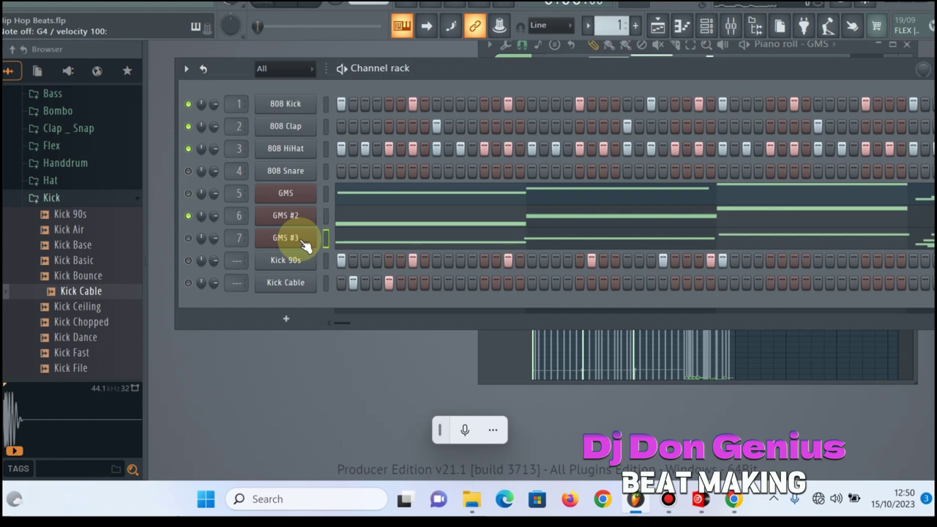
pyautogui.press('v')
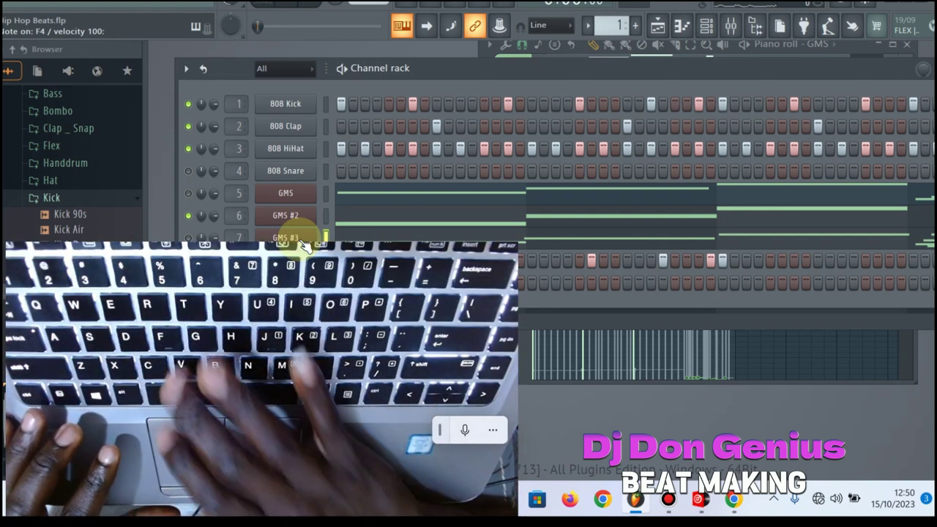
pyautogui.press('b')
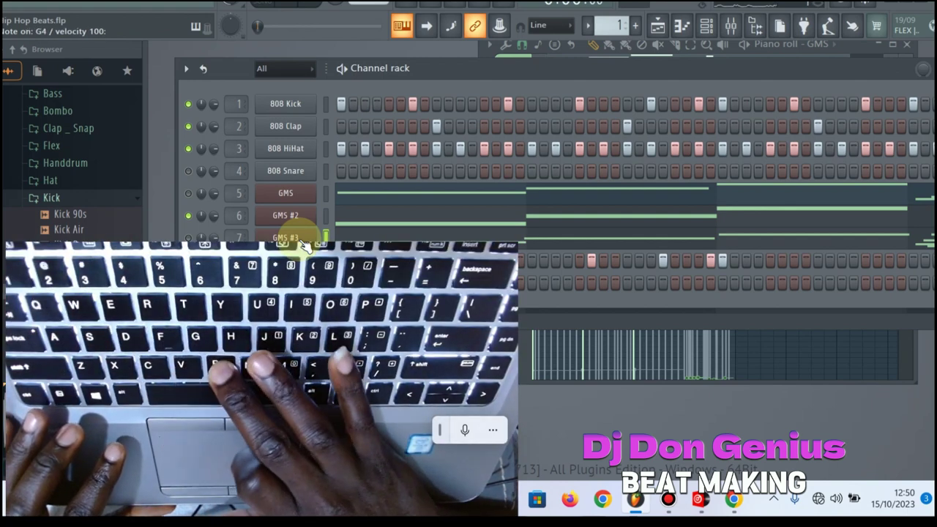
pyautogui.press('n')
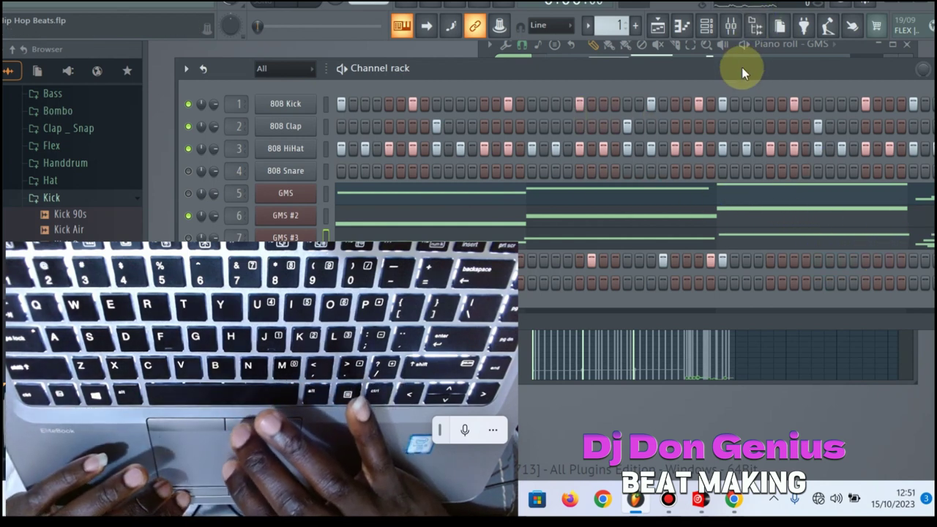
# Play the pattern with the drums and switch the audible melody from GMS #2 to GMS #3
pyautogui.moveTo(741, 70); pyautogui.dragTo(588, 80)
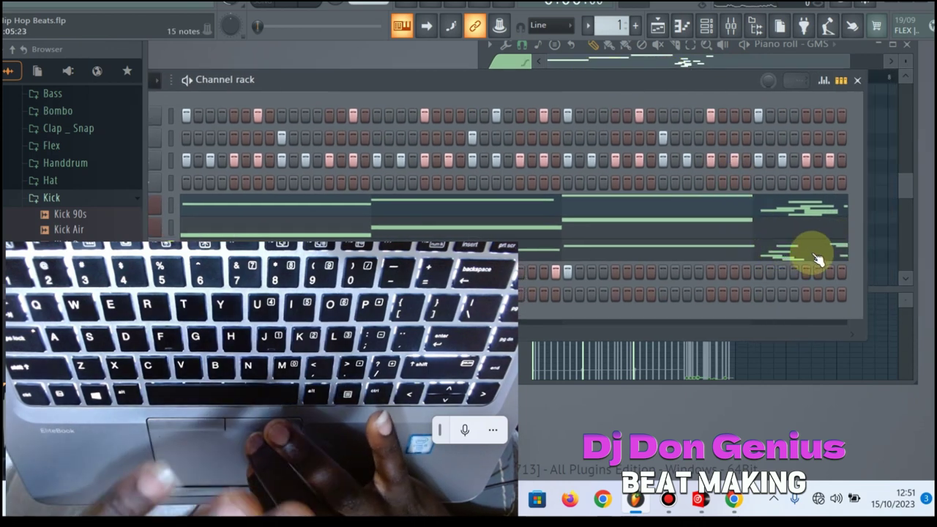
pyautogui.press('space')
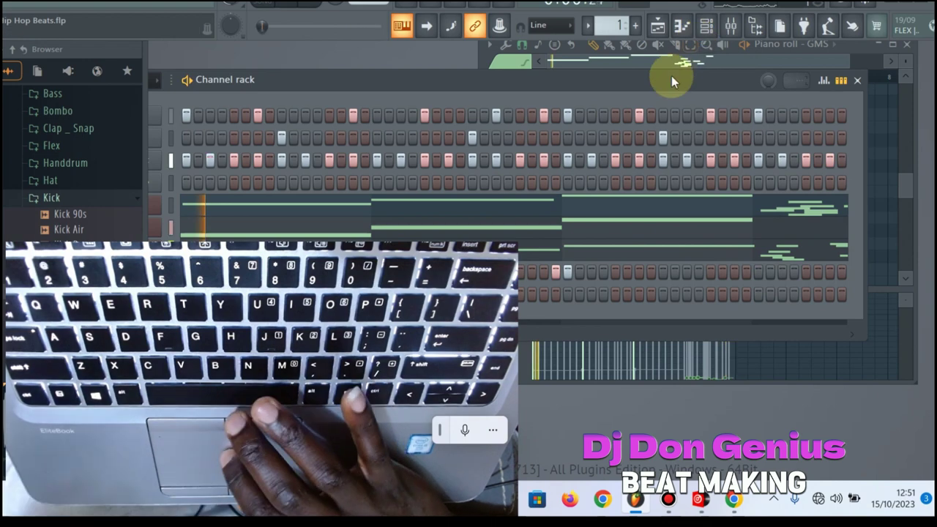
pyautogui.moveTo(672, 77); pyautogui.dragTo(791, 33)
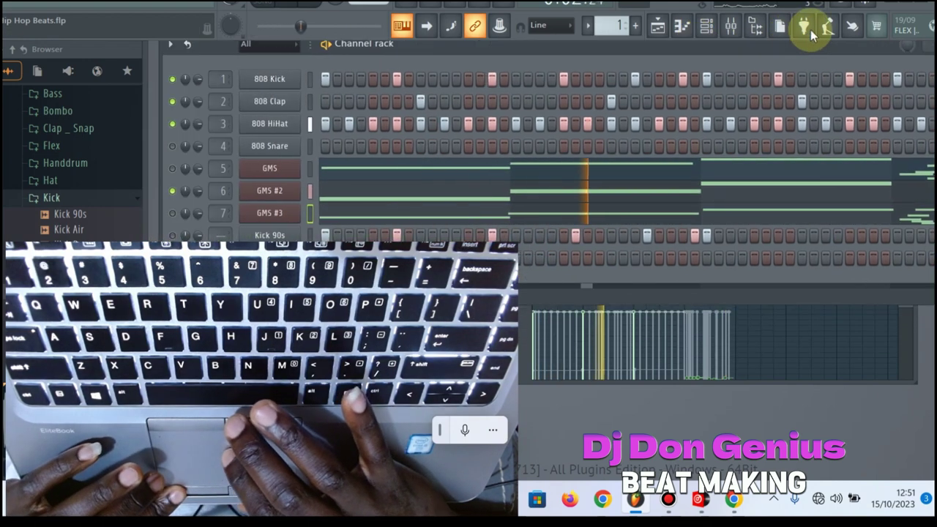
pyautogui.click(176, 192)
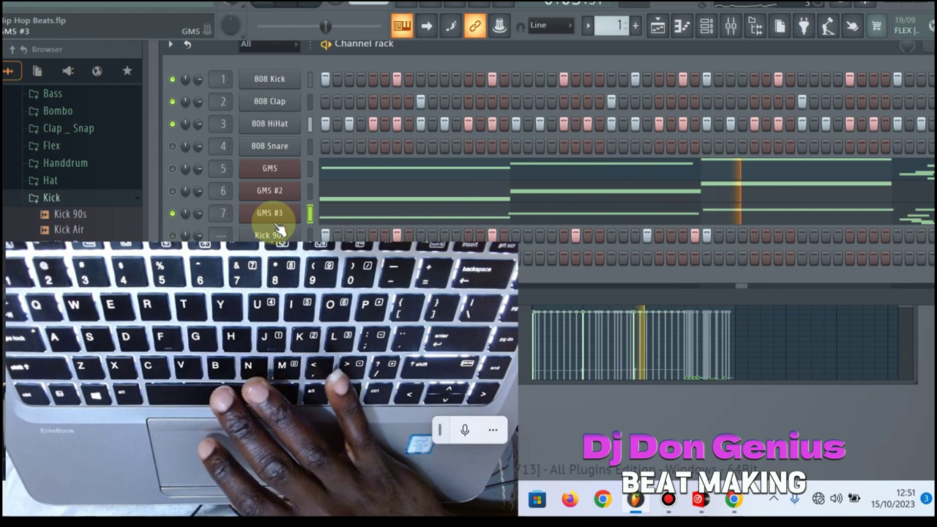
pyautogui.press('space')
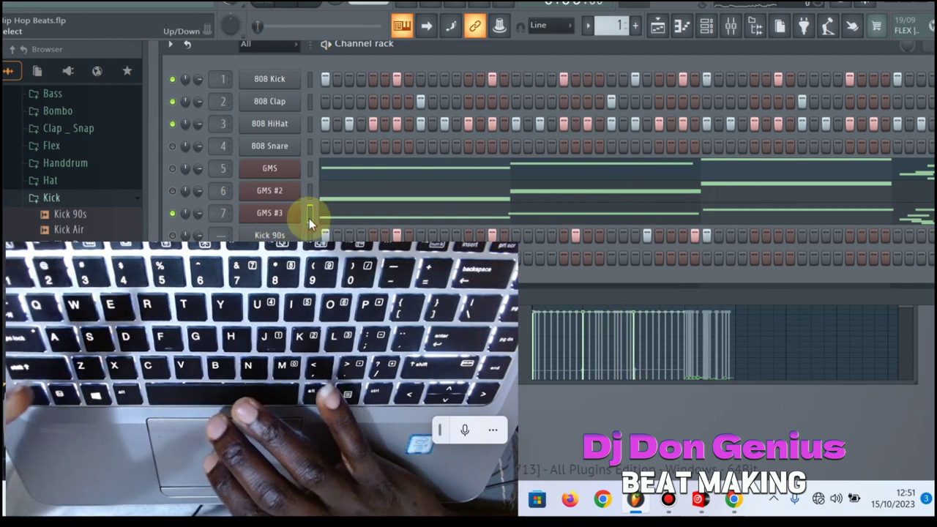
# Open the GMS #3 synth and view its presets library at Bass Core in the WiseLabs bank
pyautogui.click(287, 218)
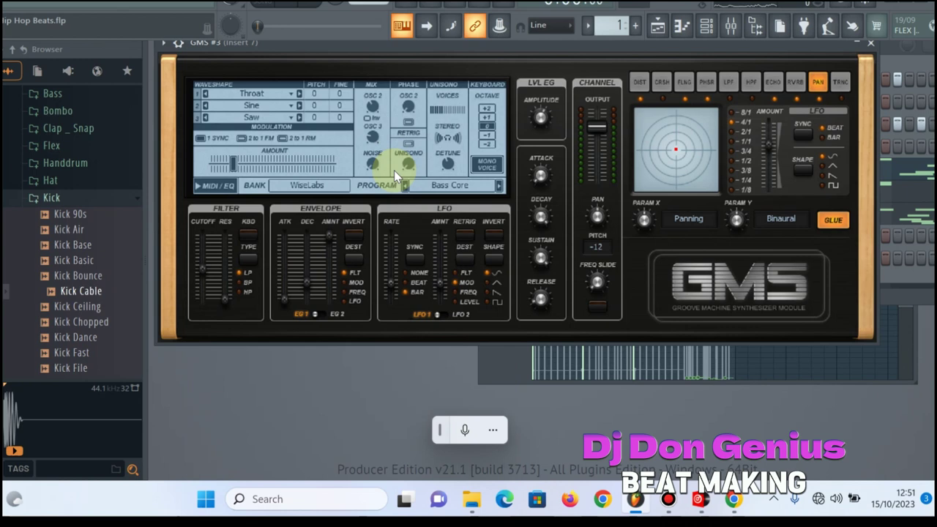
pyautogui.click(322, 187)
pyautogui.click(319, 187)
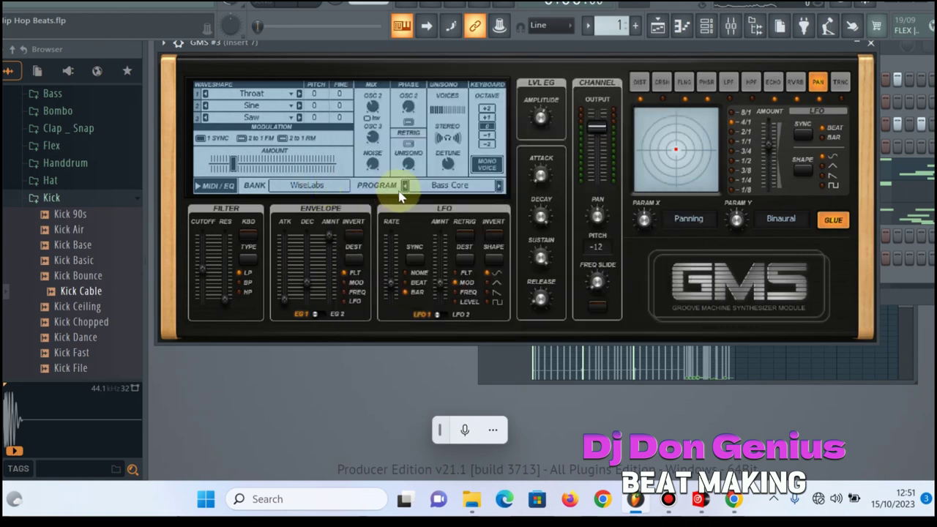
pyautogui.click(341, 189)
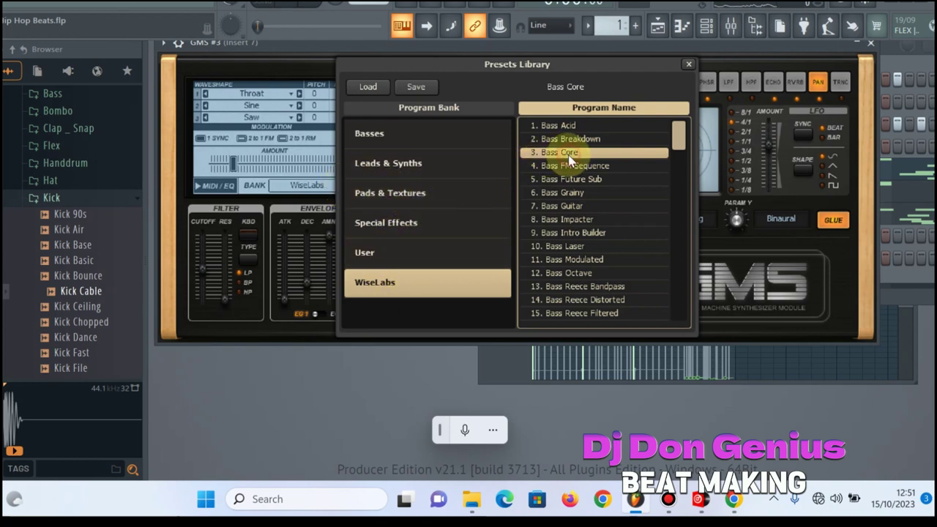
# Compare the Bass Future Sub preset with Bass Core on GMS #3, return to Bass Core and close the synth
pyautogui.click(575, 179)
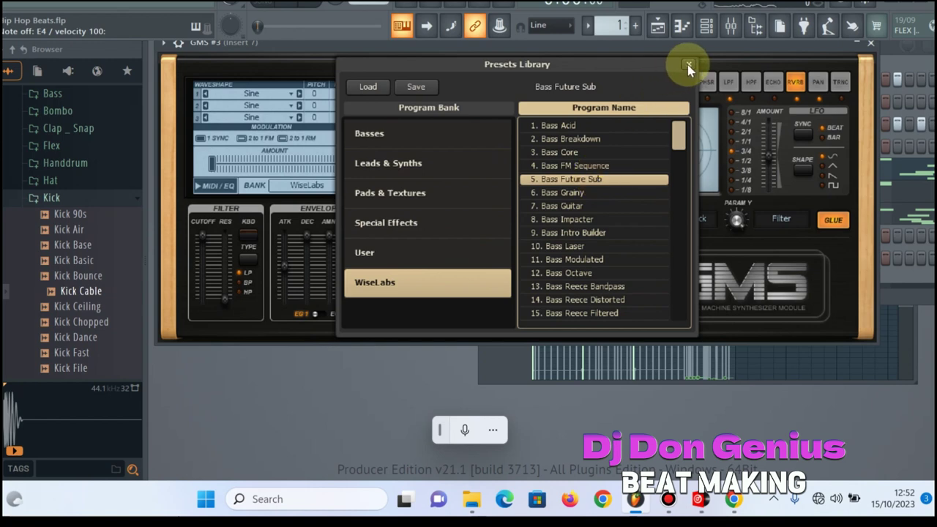
pyautogui.click(590, 154)
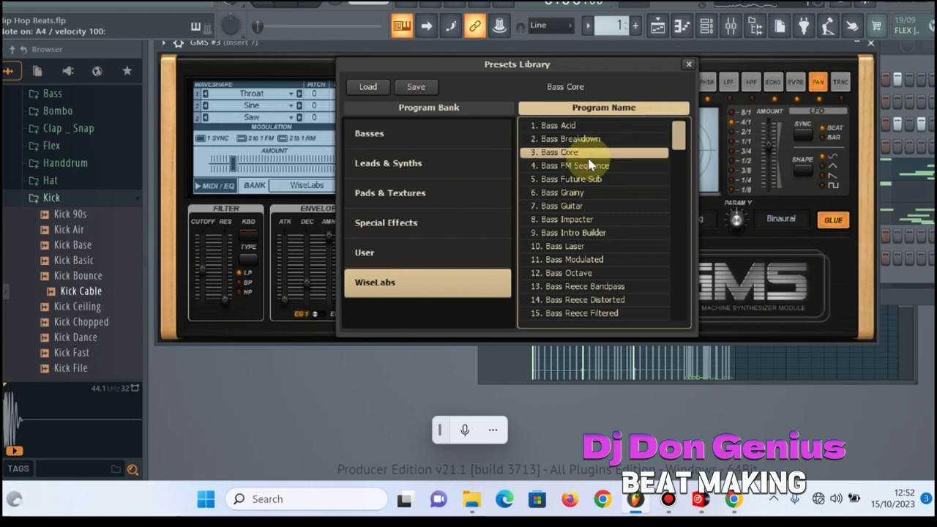
pyautogui.click(689, 64)
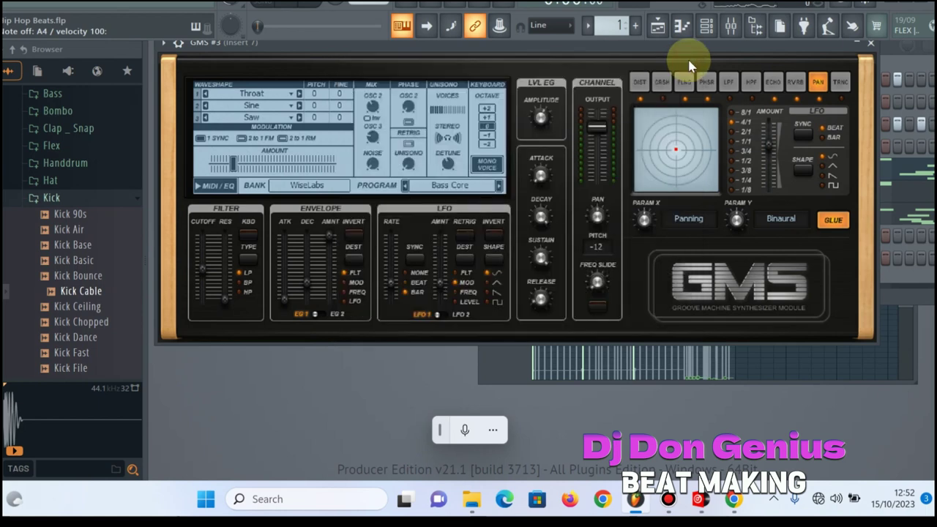
pyautogui.click(869, 46)
# Add a new GMS synth channel and browse the WiseLabs bank in its presets library
pyautogui.click(268, 293)
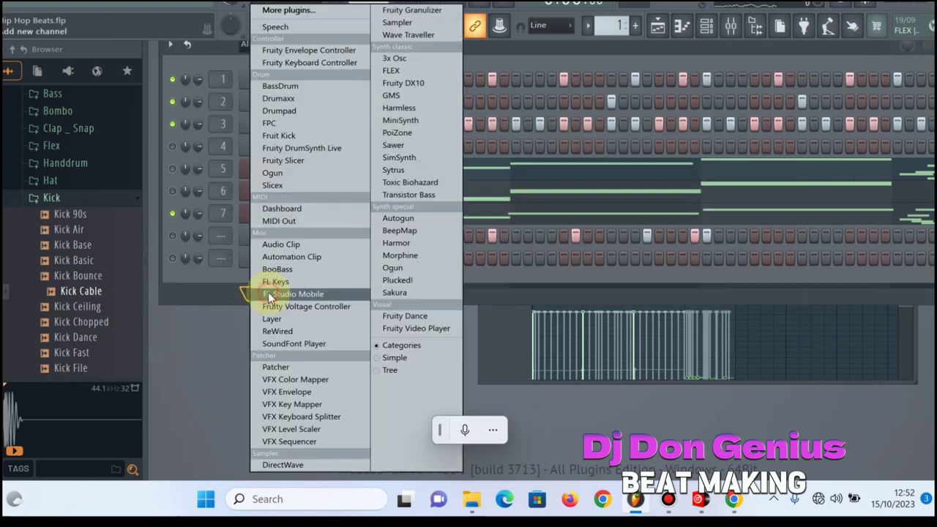
pyautogui.click(403, 96)
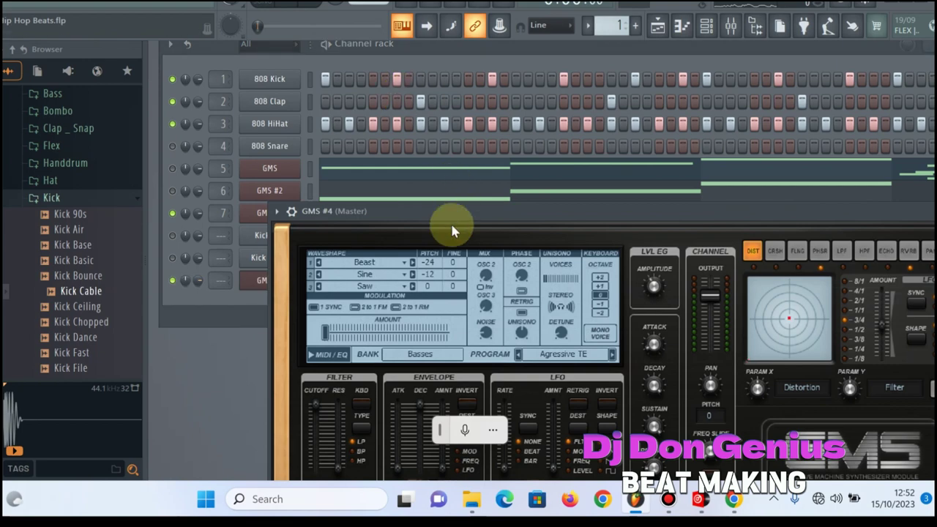
pyautogui.moveTo(374, 206); pyautogui.dragTo(252, 59)
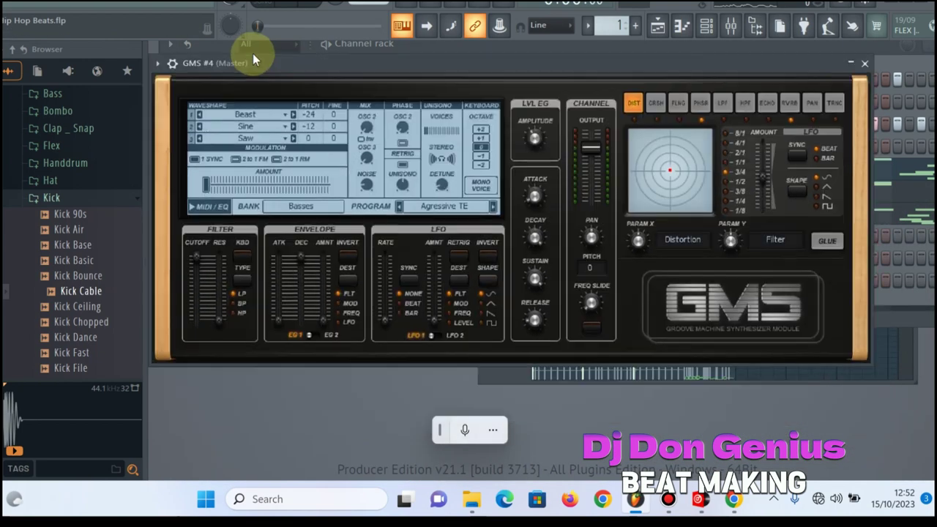
pyautogui.click(306, 207)
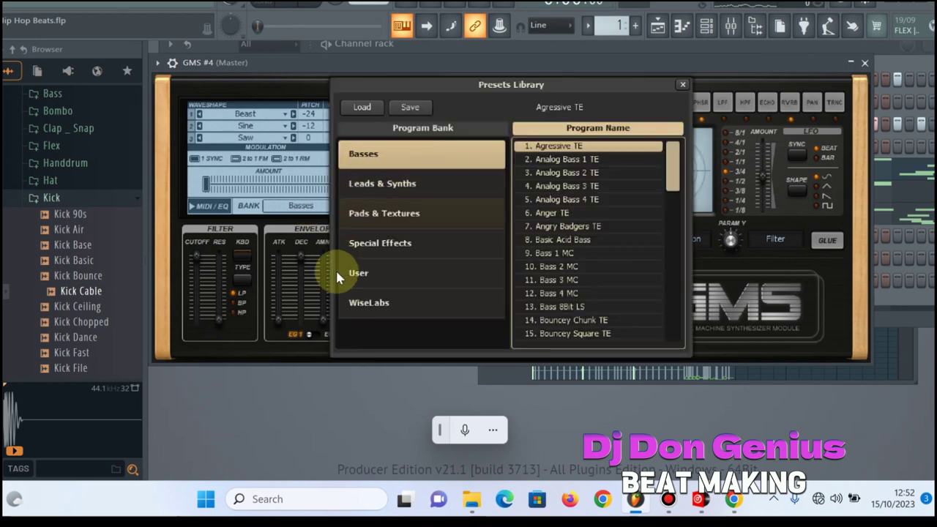
pyautogui.click(368, 304)
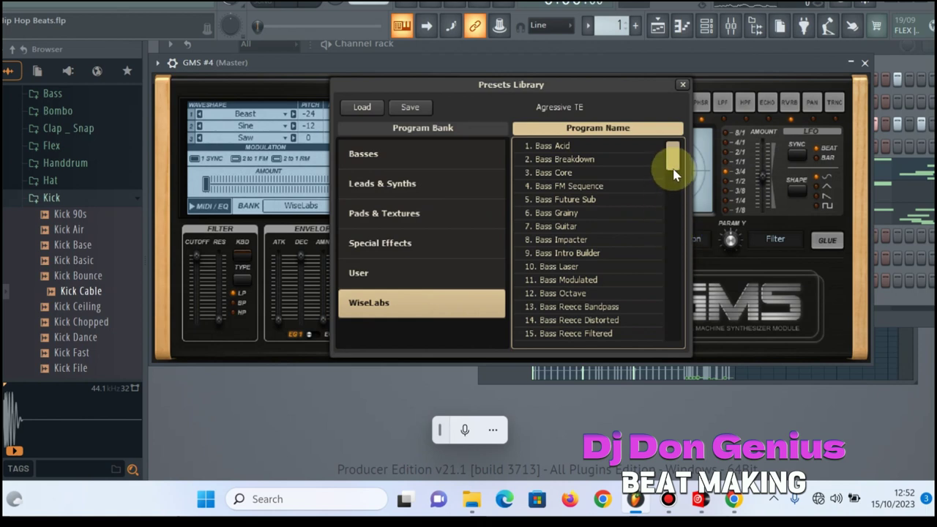
pyautogui.scroll(-3, 675, 173)
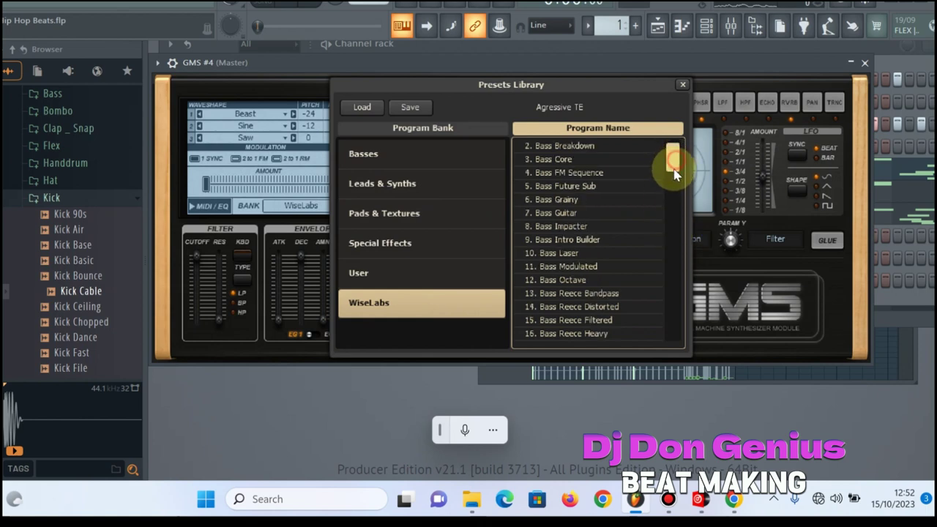
pyautogui.moveTo(674, 175); pyautogui.dragTo(672, 151)
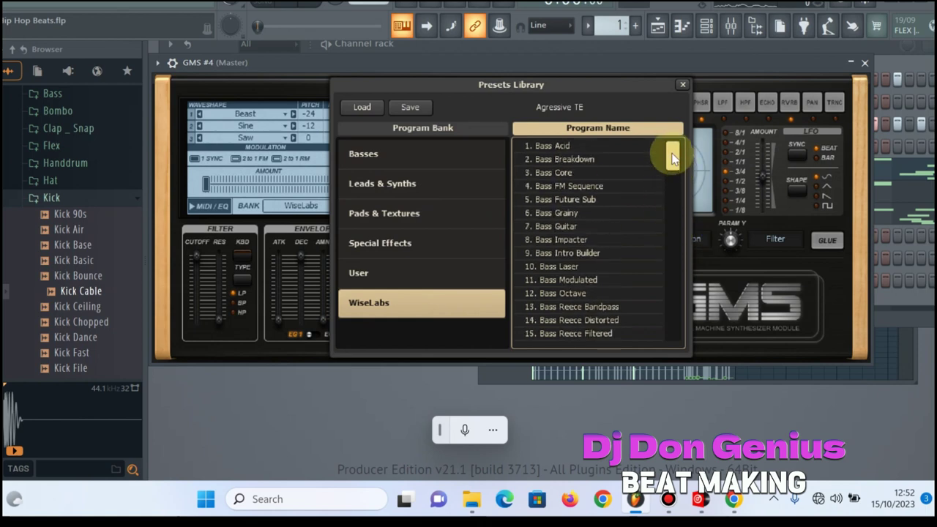
# Audition Bass Grainy, Bass Guitar, Bass Breakdown and Bass FM Sequence, load Bass Future Sub, and close the GMS #4 synth
pyautogui.click(579, 213)
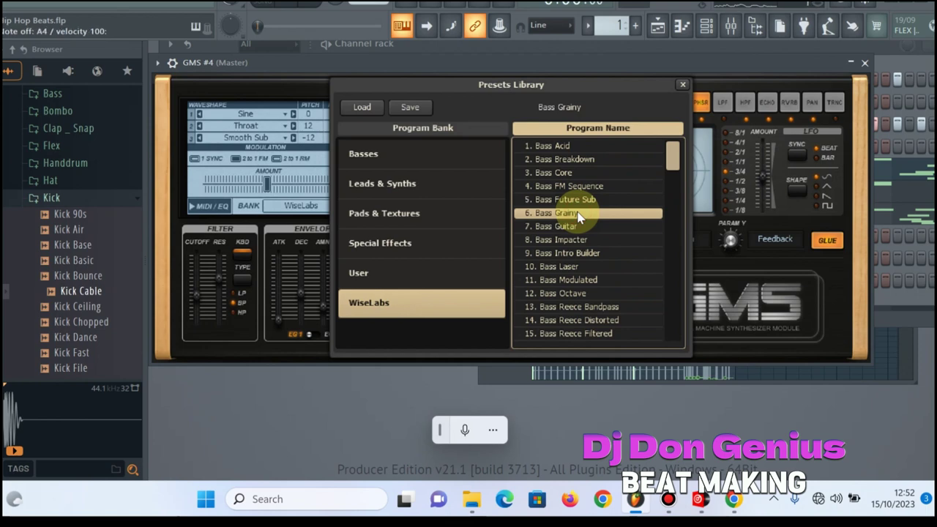
pyautogui.click(578, 227)
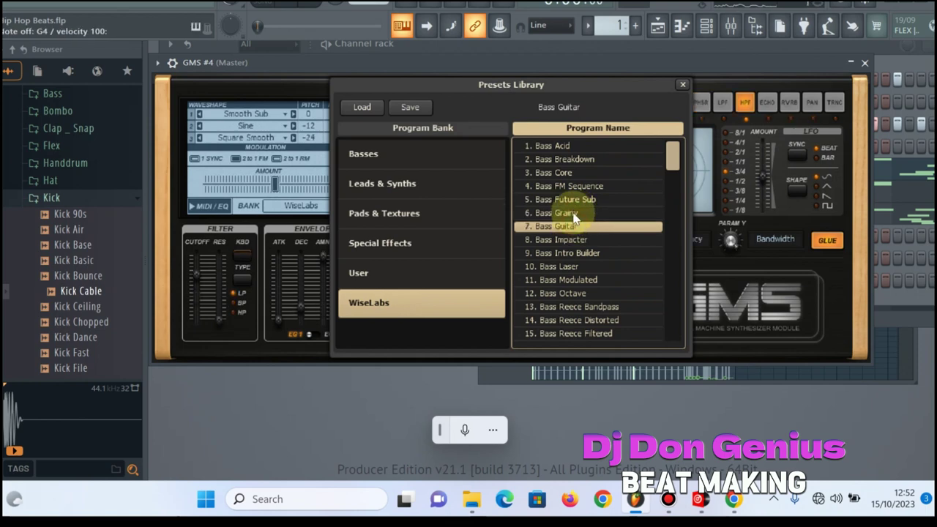
pyautogui.click(583, 161)
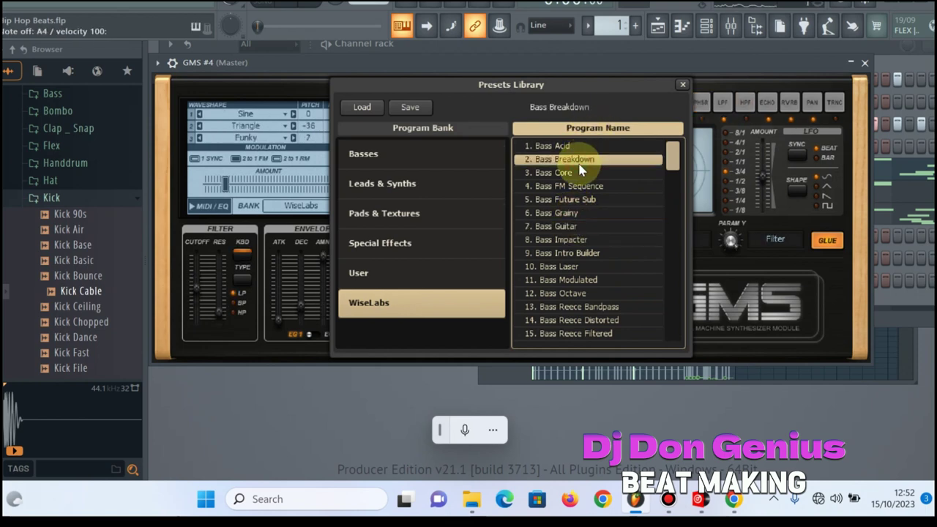
pyautogui.click(576, 188)
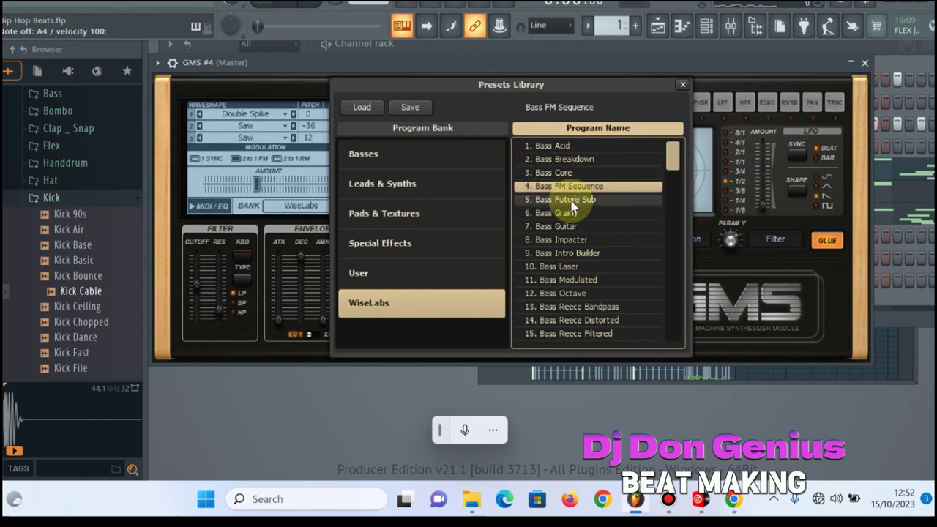
pyautogui.click(574, 200)
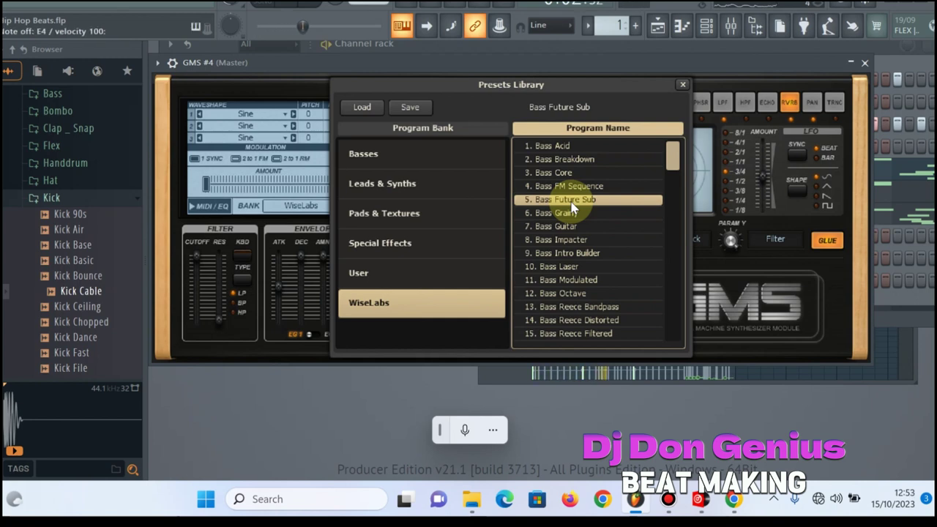
pyautogui.click(685, 86)
pyautogui.click(865, 63)
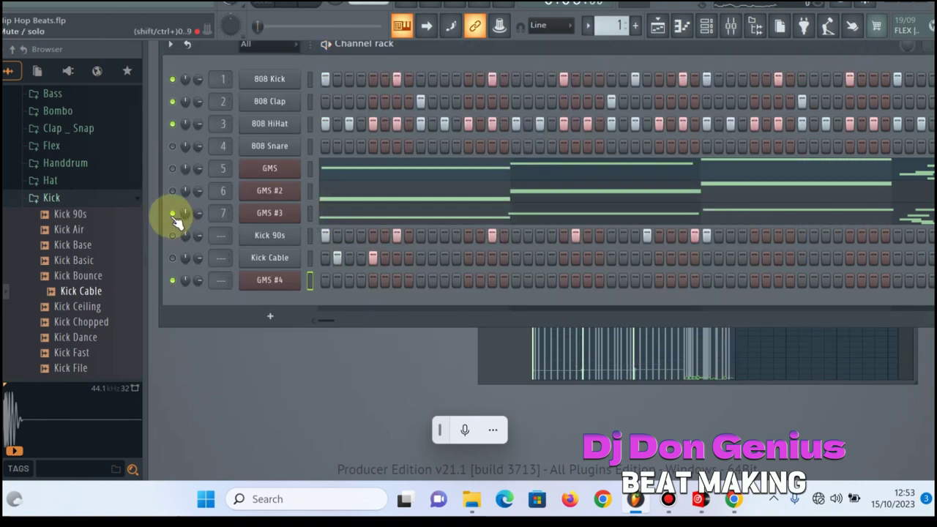
# Reopen the GMS #4 synth, audition its Bass Future Sub sound with notes including A4, and close it
pyautogui.click(270, 280)
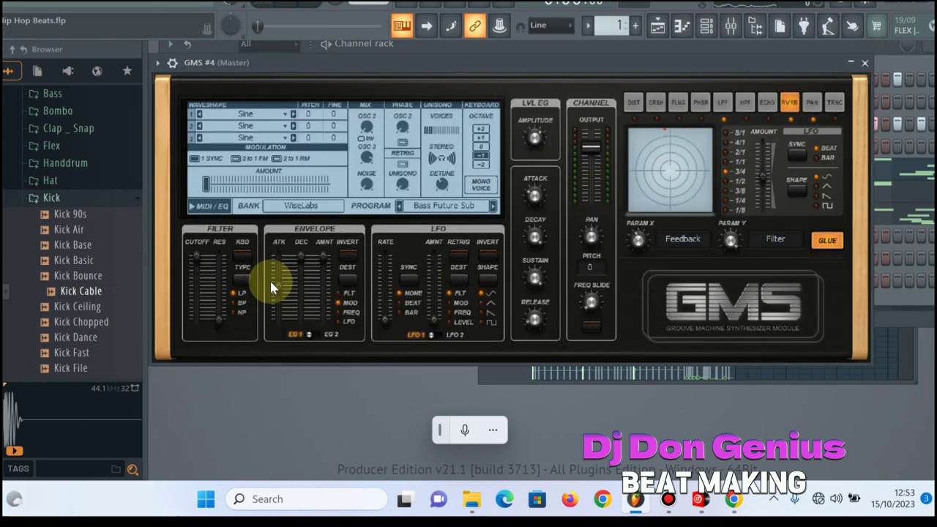
pyautogui.click(302, 206)
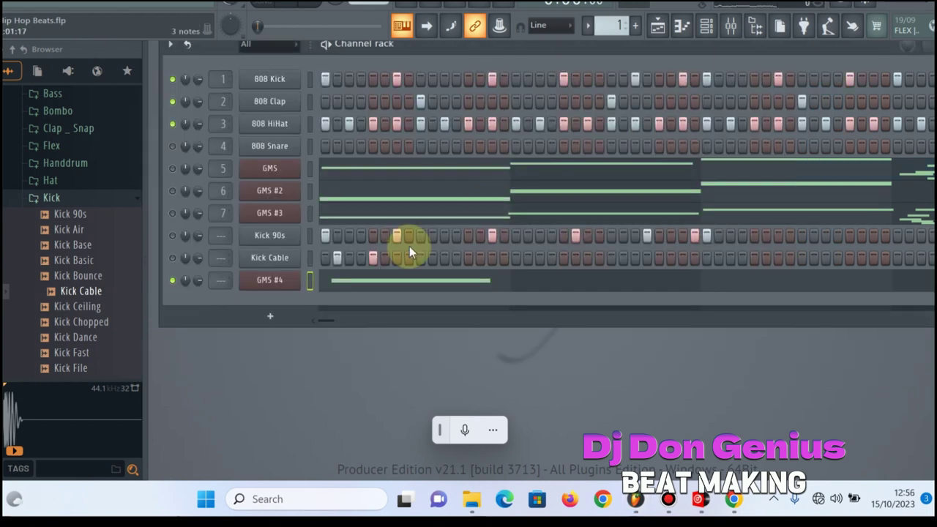
pyautogui.click(270, 281)
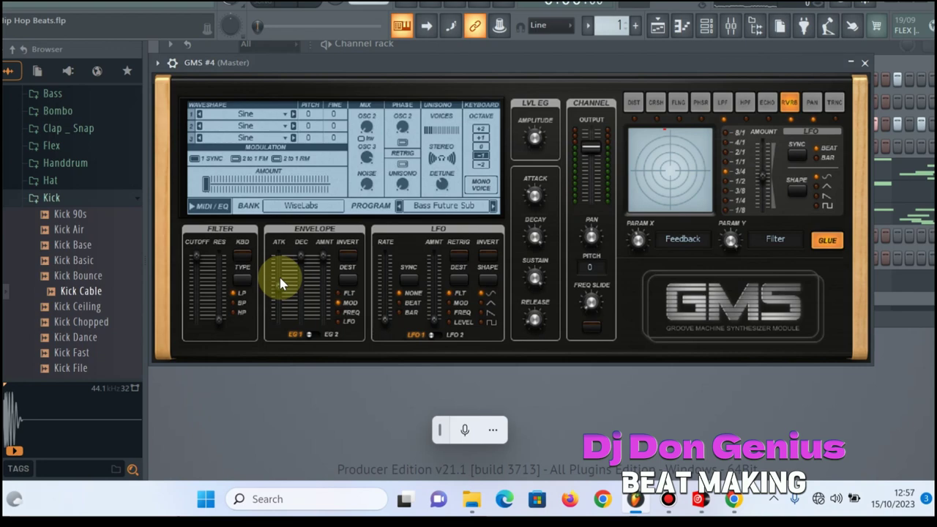
pyautogui.press('b')
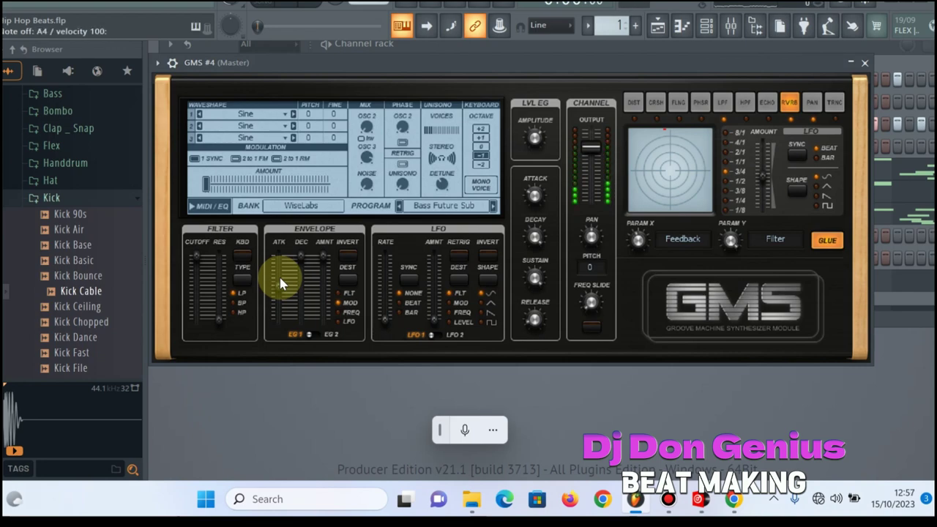
pyautogui.press('n')
pyautogui.click(865, 64)
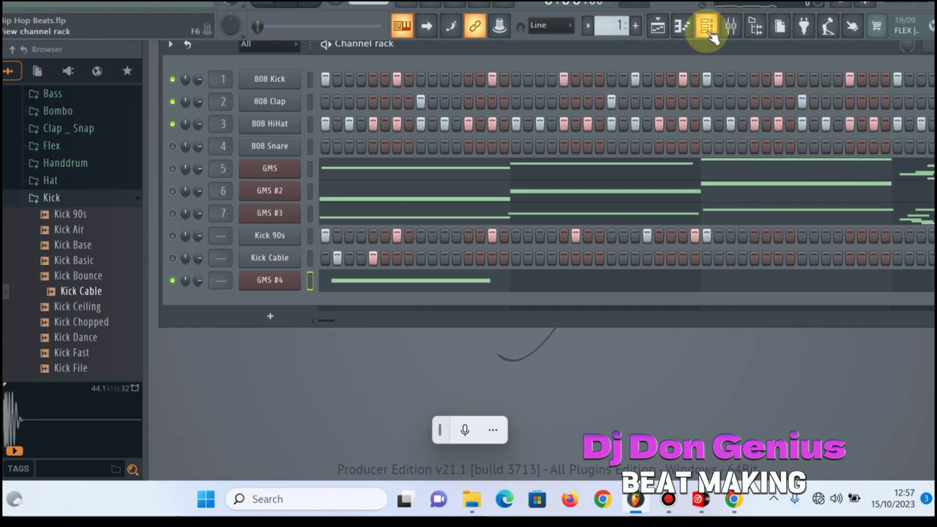
# Open the piano roll for GMS #4, stop the pattern playback, and place an A4 note near the start of bar 1
pyautogui.click(683, 29)
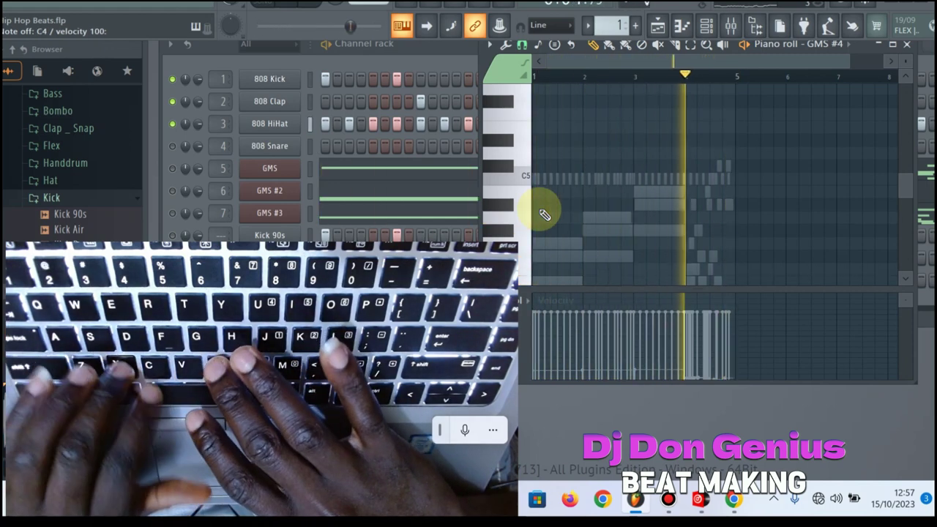
pyautogui.press('space')
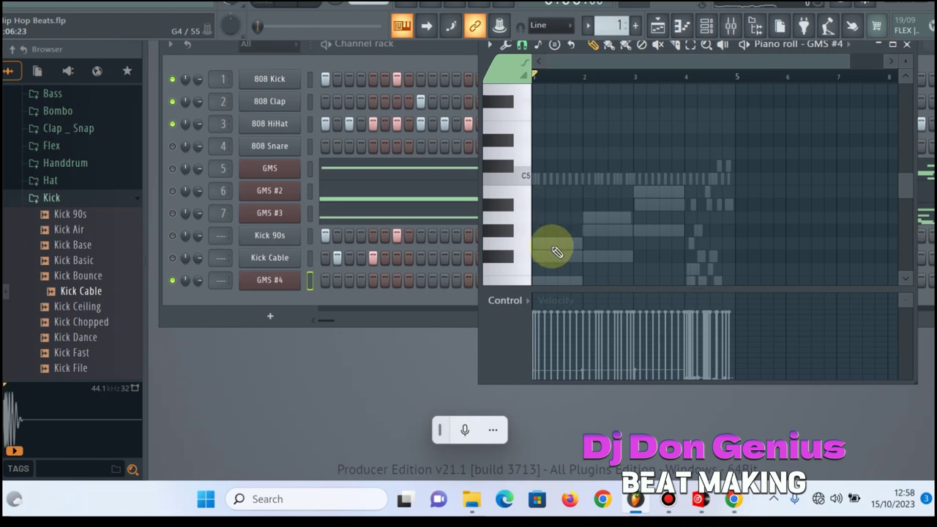
pyautogui.click(537, 218)
pyautogui.click(540, 219)
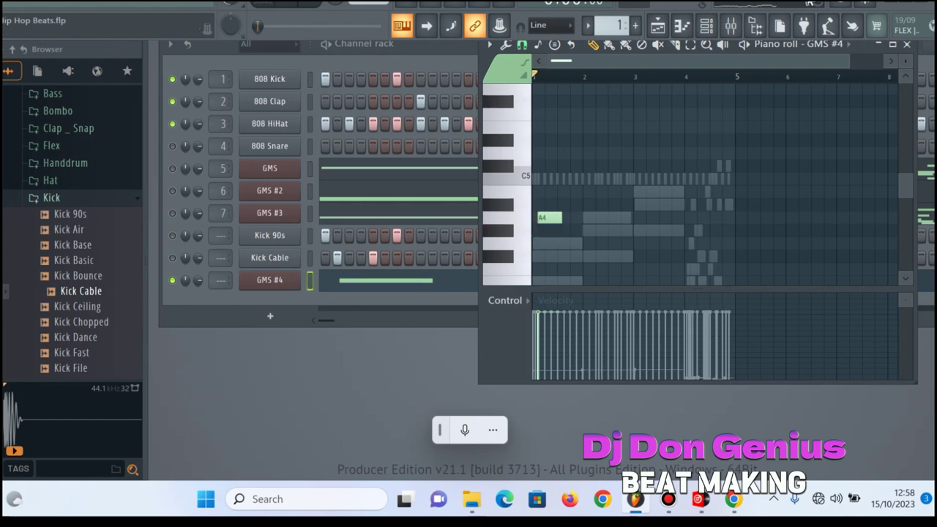
# Move the A4 note to the very start of bar 1 and lengthen it to about one full bar
pyautogui.scroll(3, 759, 59)
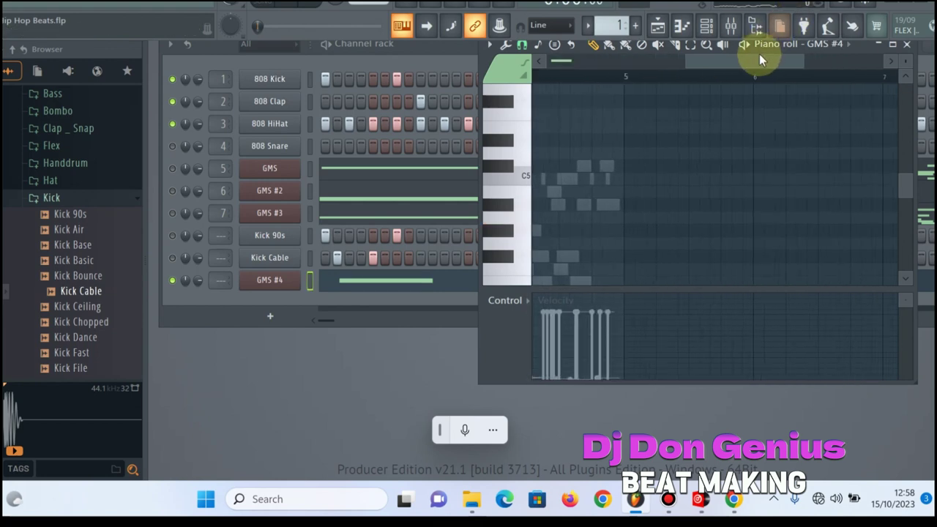
pyautogui.moveTo(760, 55); pyautogui.dragTo(593, 105)
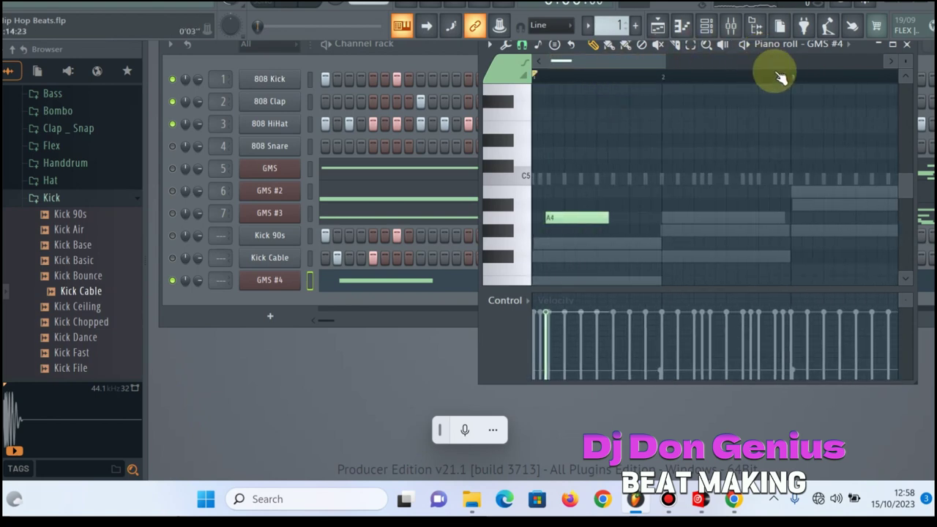
pyautogui.scroll(-3, 779, 75)
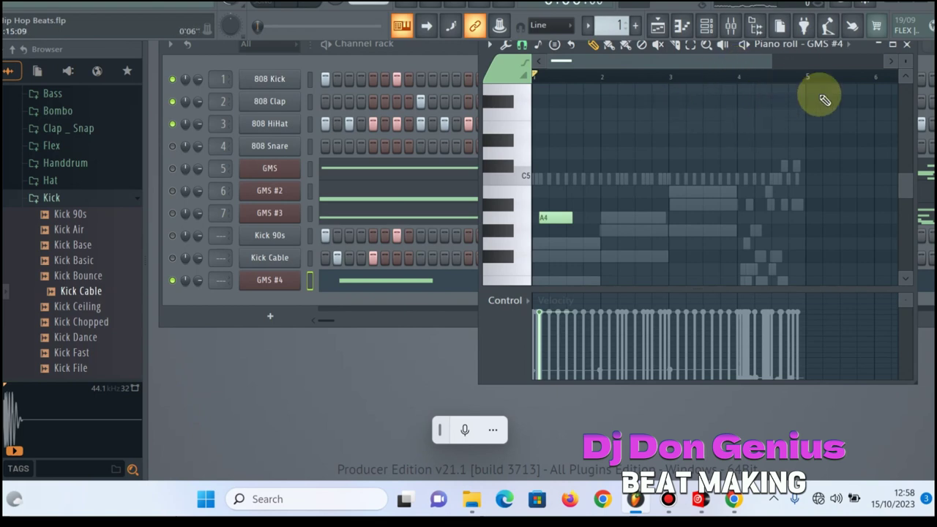
pyautogui.click(543, 219)
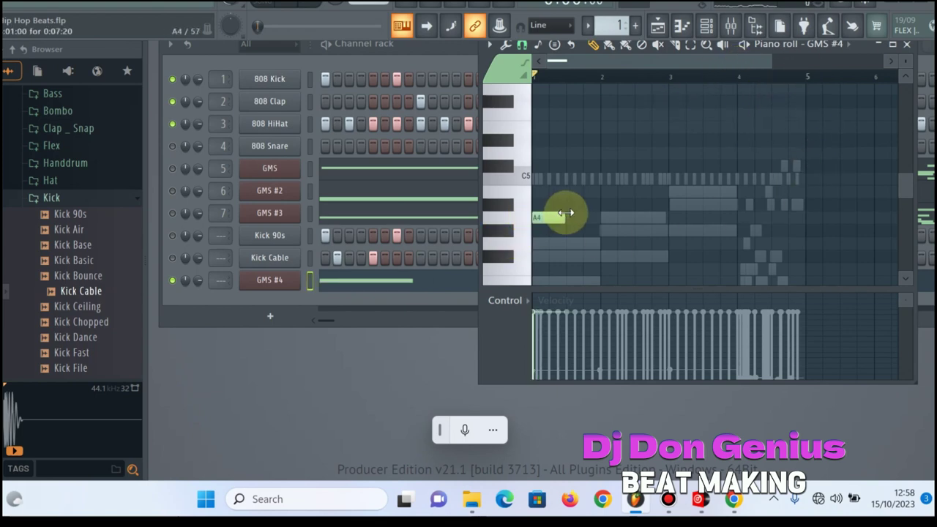
pyautogui.moveTo(568, 215); pyautogui.dragTo(580, 215)
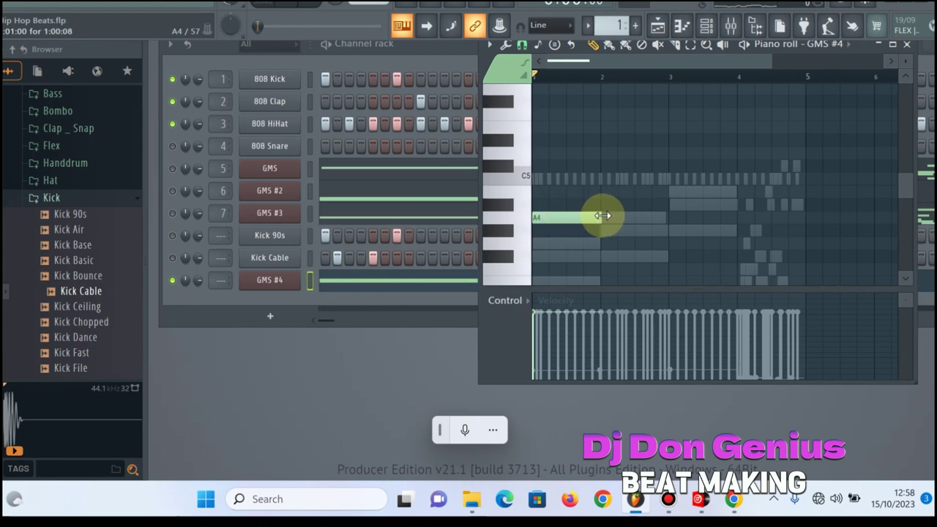
pyautogui.moveTo(602, 215); pyautogui.dragTo(602, 216)
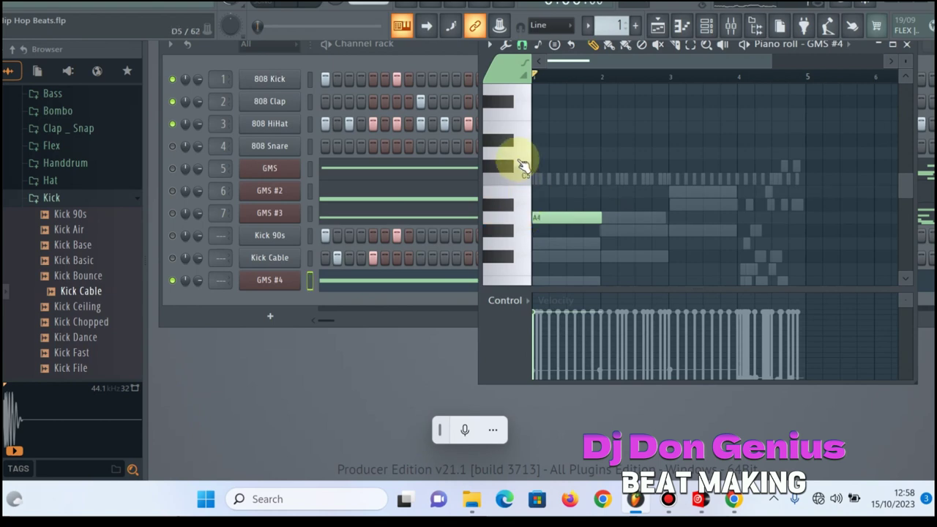
# Audition pitches such as D4 and A4 on the piano roll keyboard and add a B4 note about one bar long starting within bar 2
pyautogui.click(523, 251)
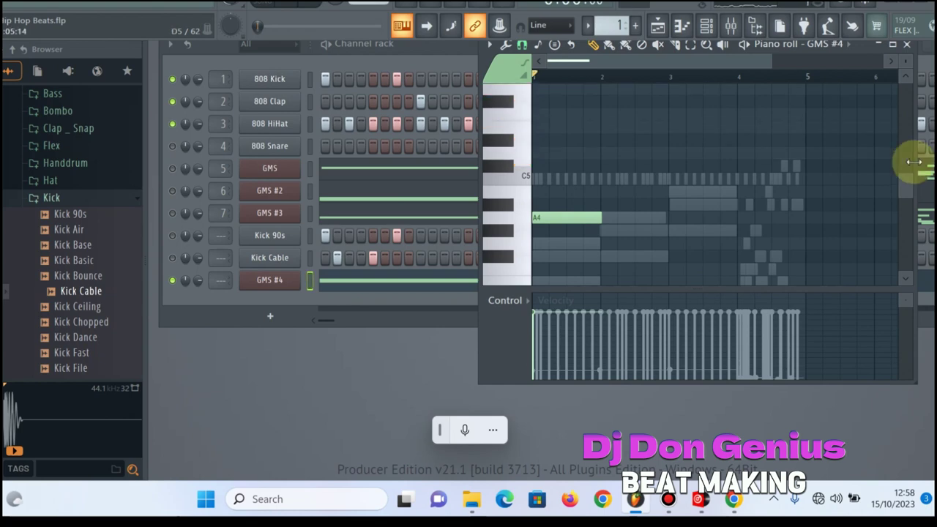
pyautogui.moveTo(903, 184); pyautogui.dragTo(627, 210)
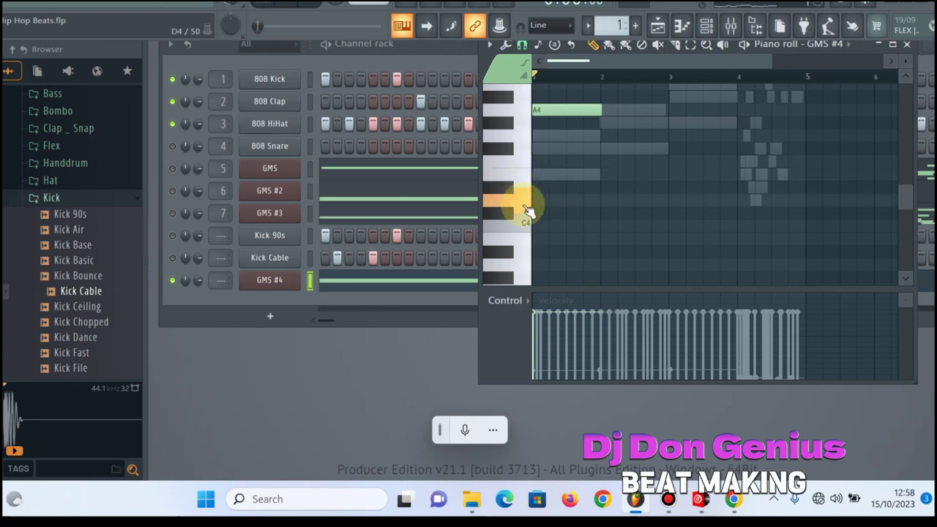
pyautogui.click(526, 150)
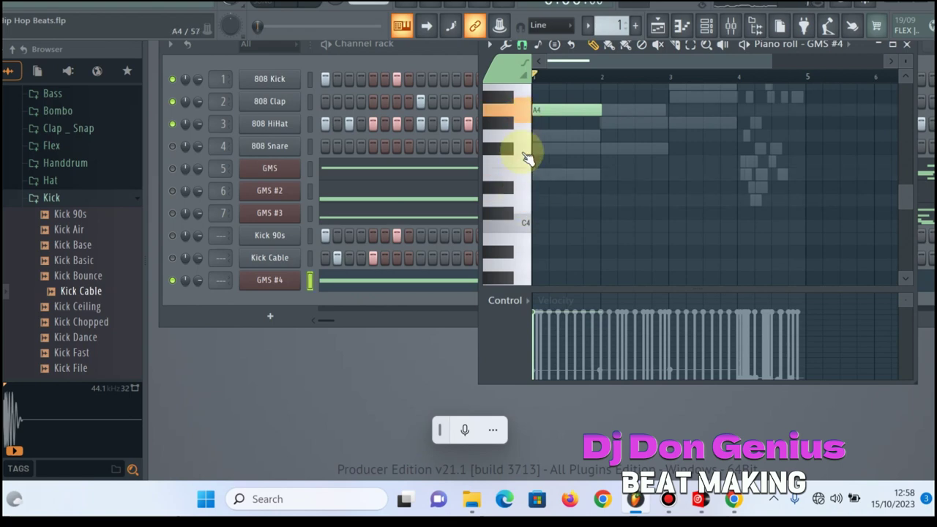
pyautogui.moveTo(527, 169); pyautogui.dragTo(533, 230)
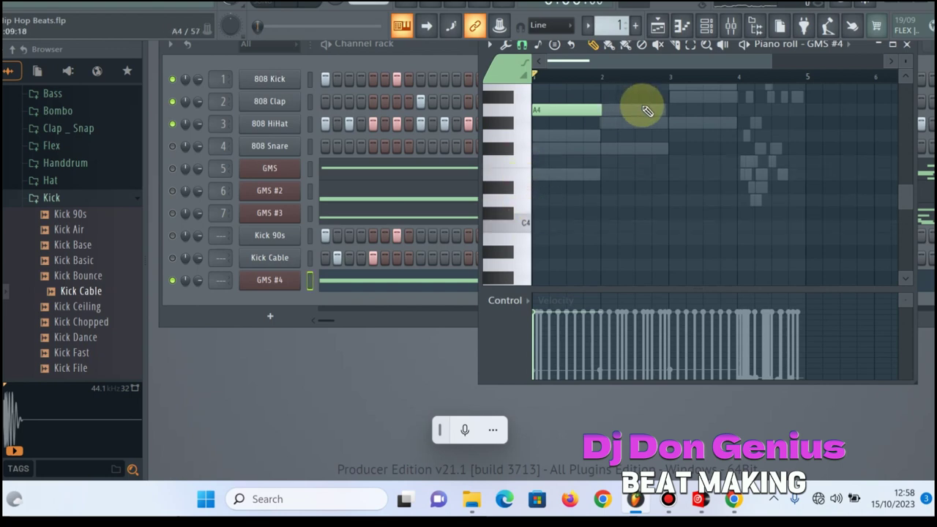
pyautogui.click(630, 87)
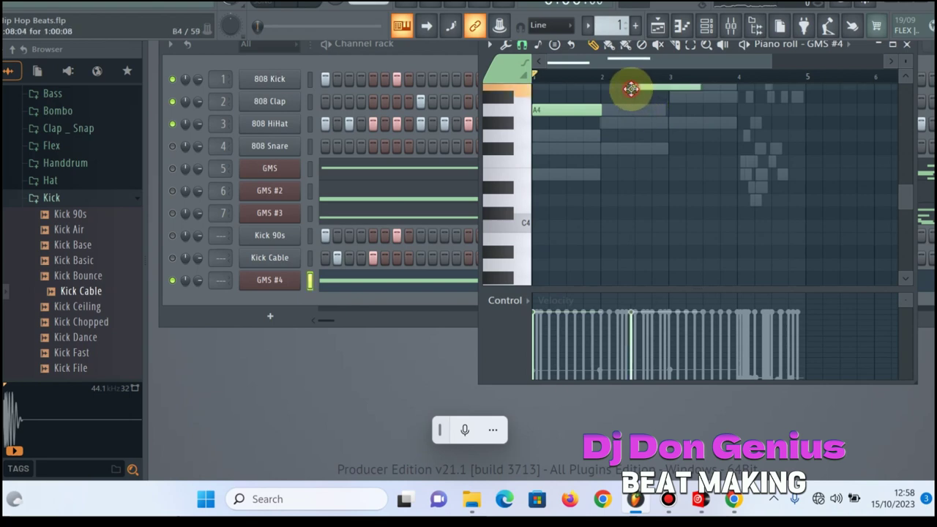
# Move the B4 note to the very start of bar 2
pyautogui.scroll(5, 905, 193)
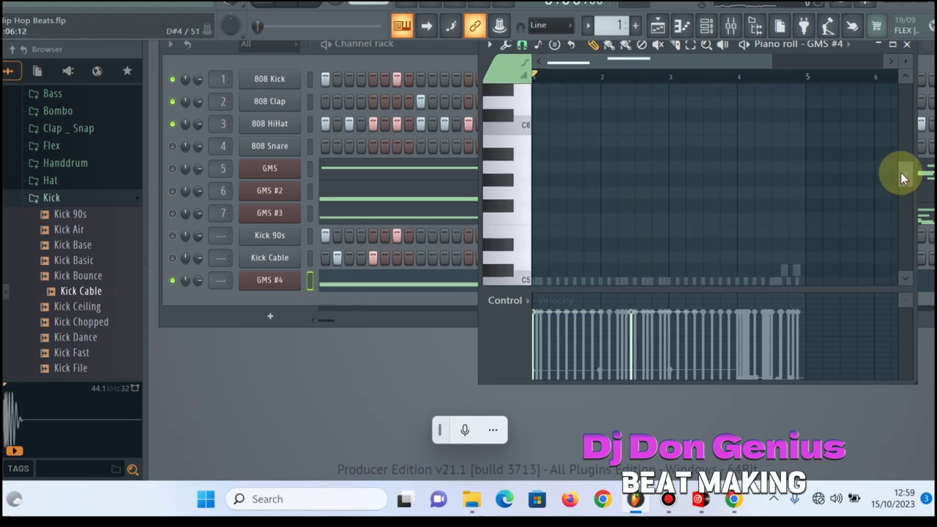
pyautogui.click(636, 233)
pyautogui.moveTo(636, 232); pyautogui.dragTo(605, 233)
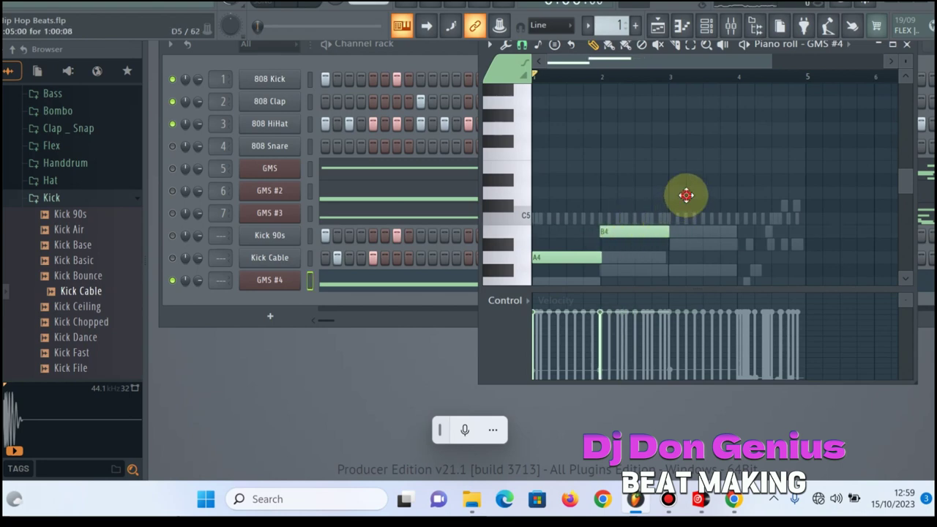
# Add one-bar D5 and E5 notes to the GMS #4 melody, starting at bars 3 and 4 respectively
pyautogui.click(686, 195)
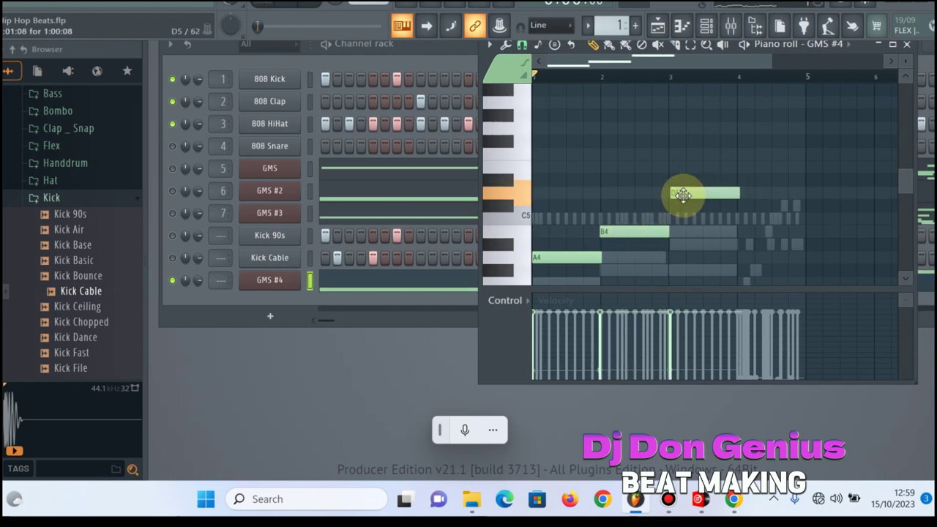
pyautogui.moveTo(682, 194); pyautogui.dragTo(683, 194)
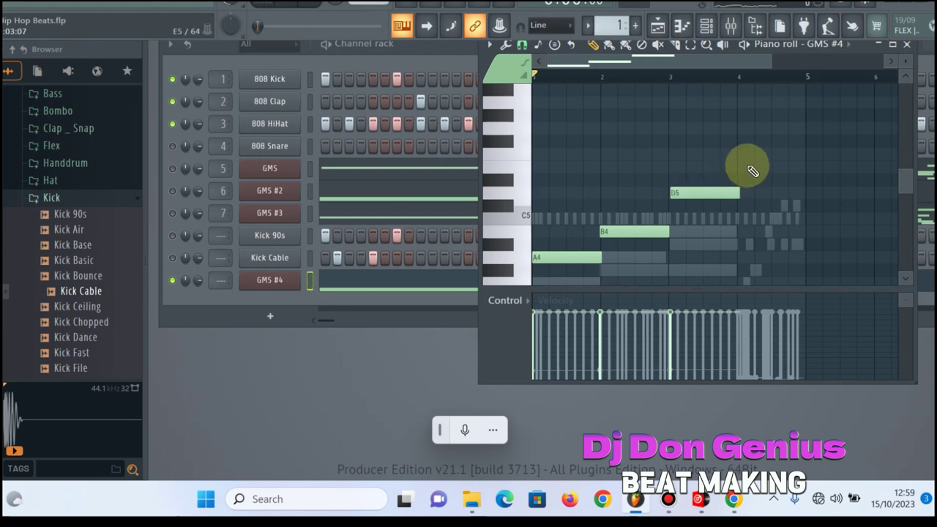
pyautogui.click(748, 167)
pyautogui.moveTo(753, 166); pyautogui.dragTo(741, 169)
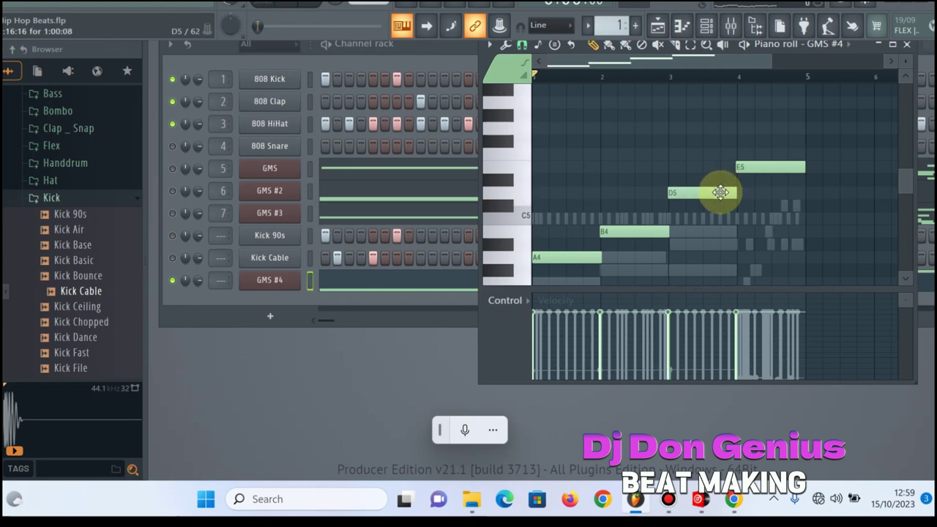
# Play the pattern and audition the GMS, GMS #2 and GMS #3 channels against the drums by unmuting and muting them
pyautogui.press('space')
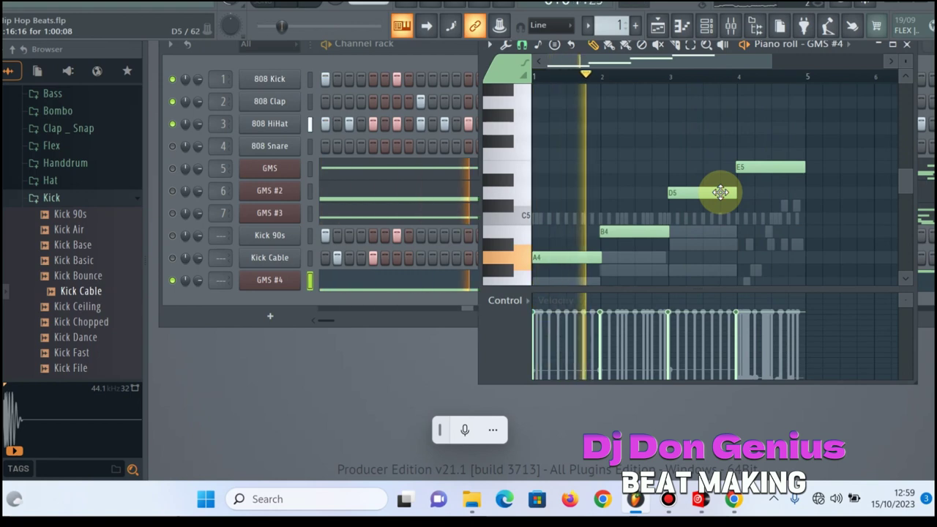
pyautogui.click(174, 176)
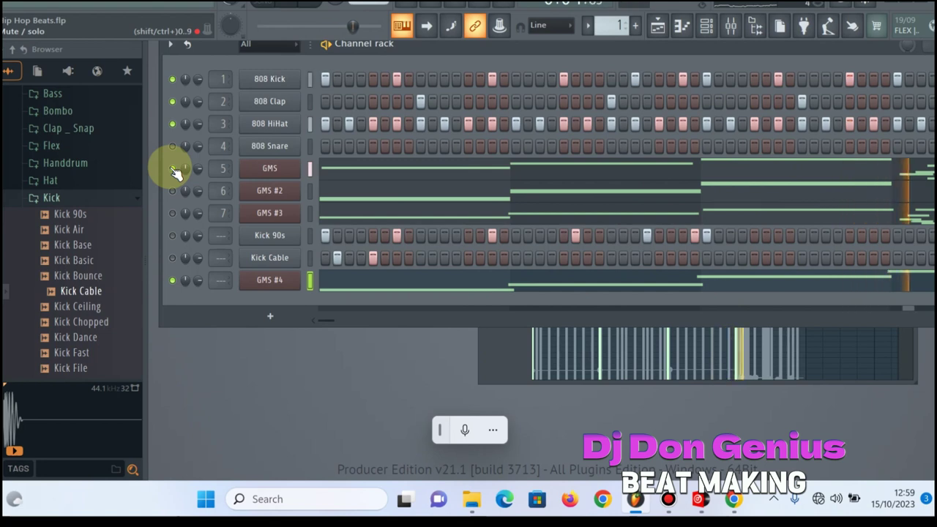
pyautogui.click(173, 169)
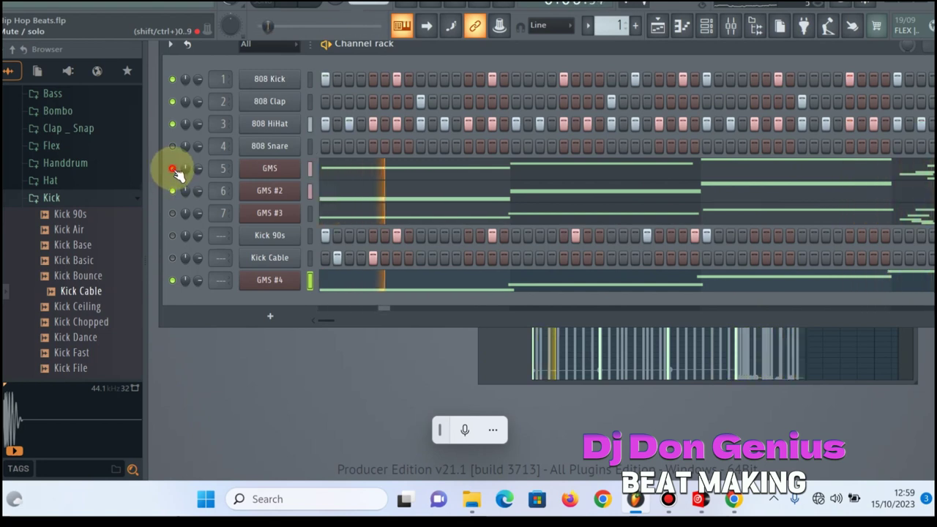
pyautogui.click(413, 120)
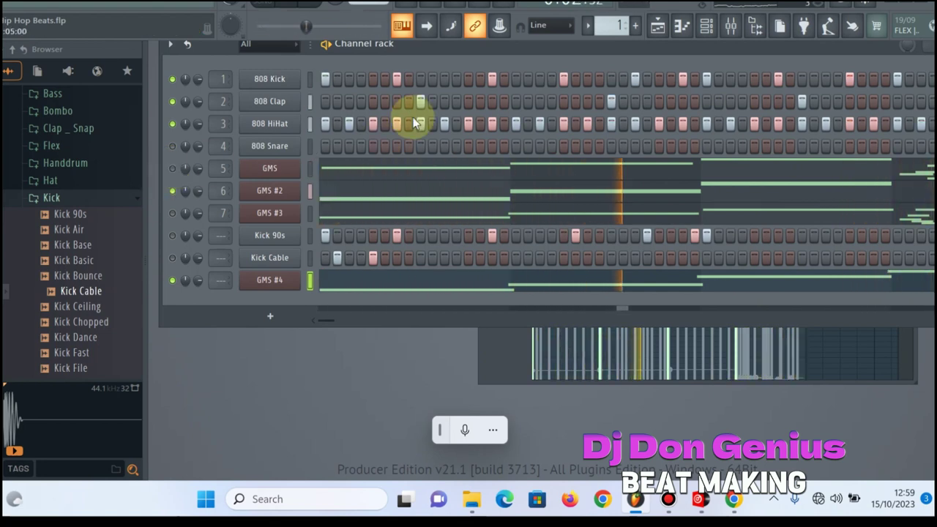
pyautogui.moveTo(571, 46); pyautogui.dragTo(600, 83)
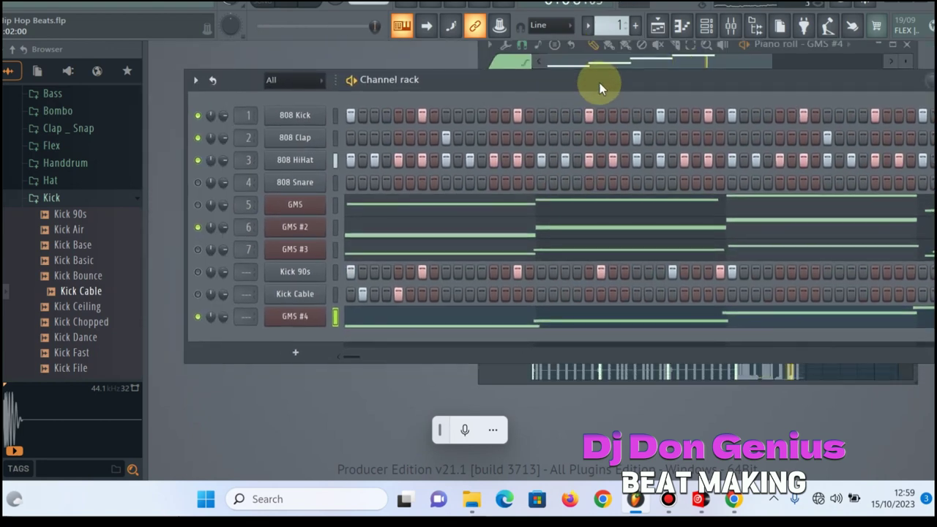
pyautogui.click(197, 249)
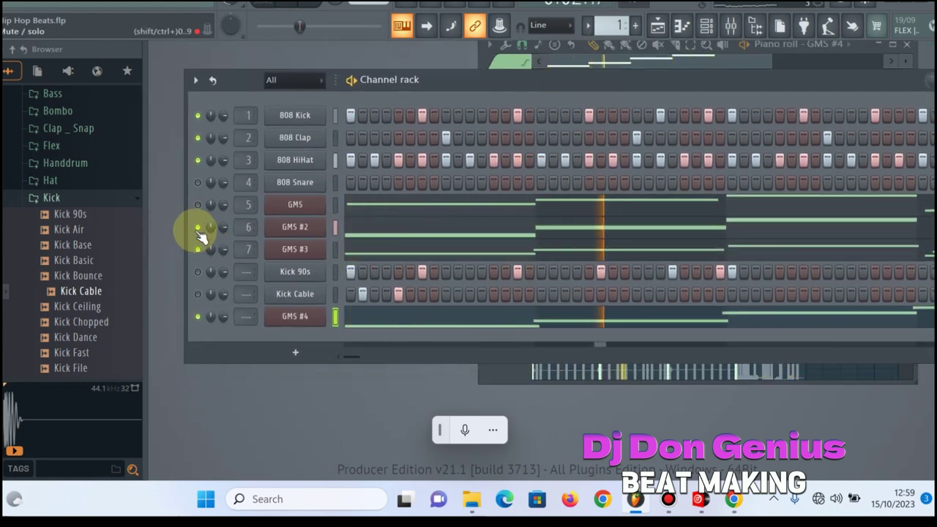
pyautogui.click(198, 227)
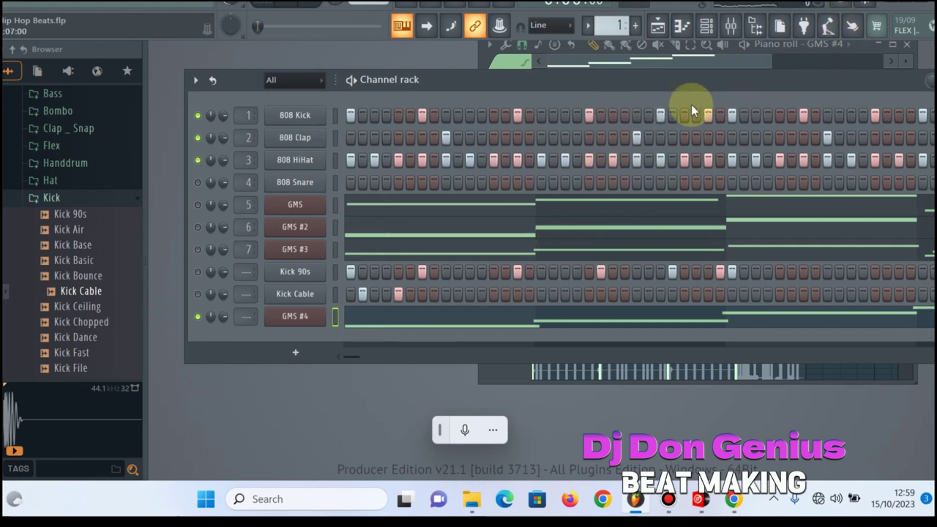
# Route the Kick 90s channel to mixer track 2 and lower the Insert 1 fader slightly
pyautogui.click(731, 30)
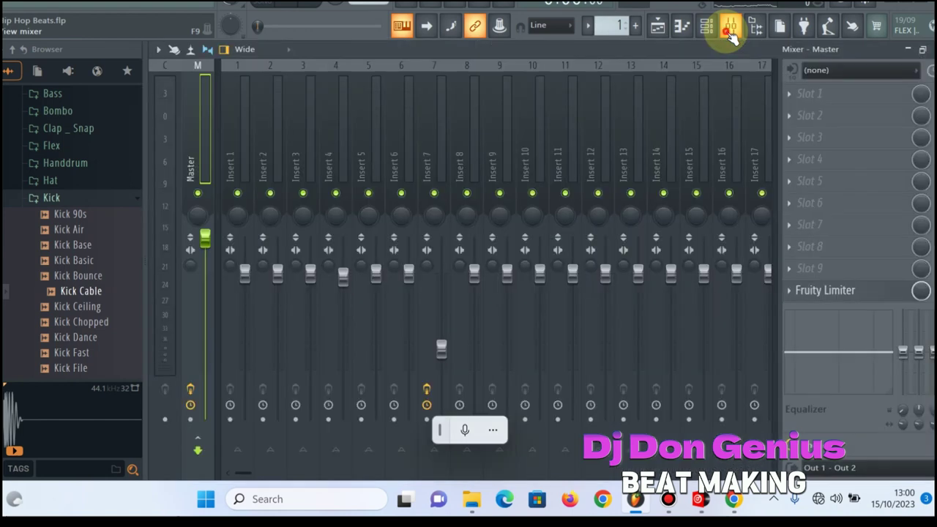
pyautogui.click(731, 31)
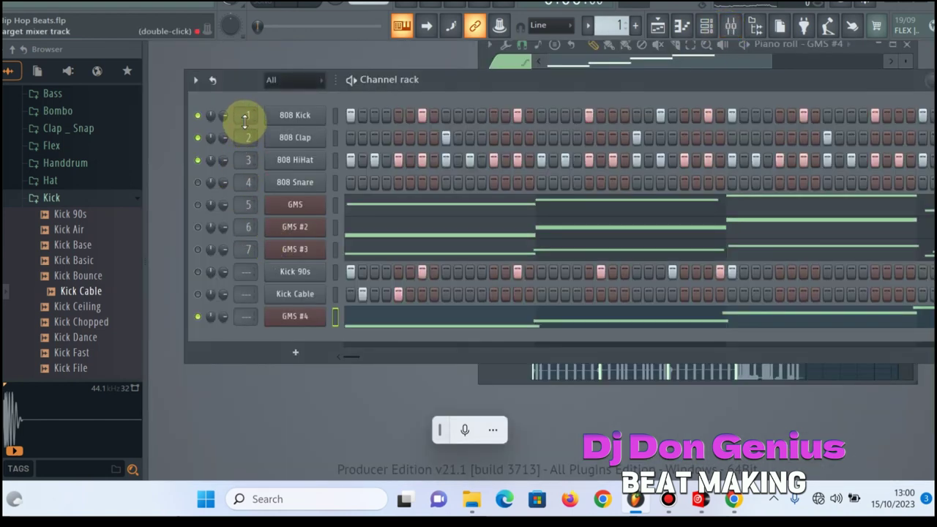
pyautogui.doubleClick(251, 271)
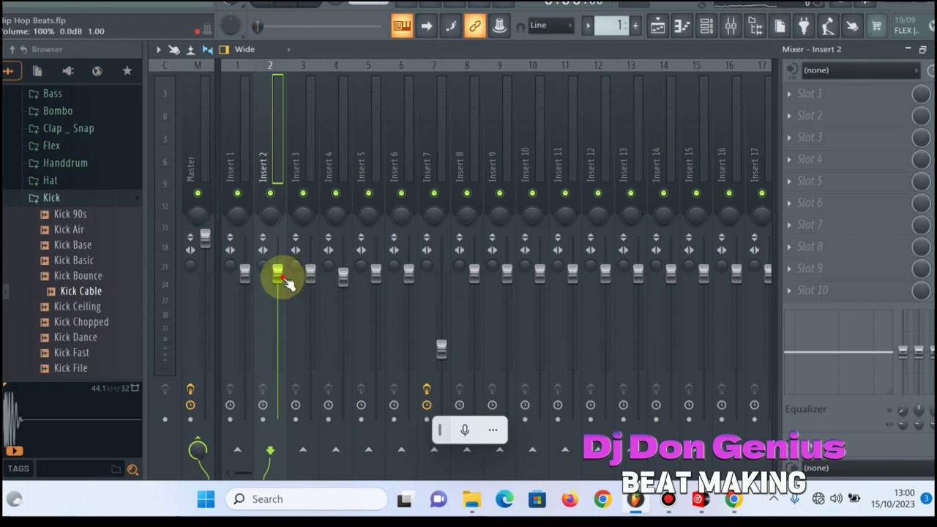
pyautogui.moveTo(284, 278); pyautogui.dragTo(246, 302)
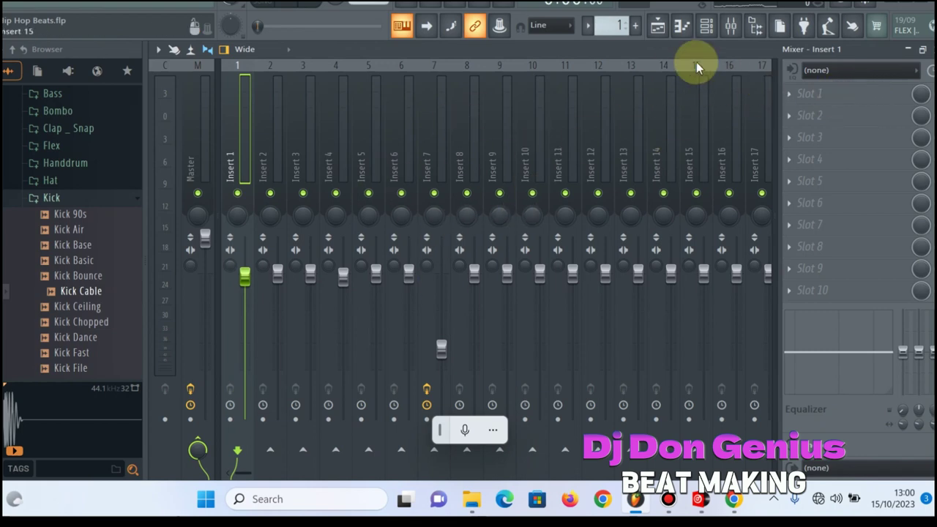
pyautogui.click(731, 27)
pyautogui.click(731, 28)
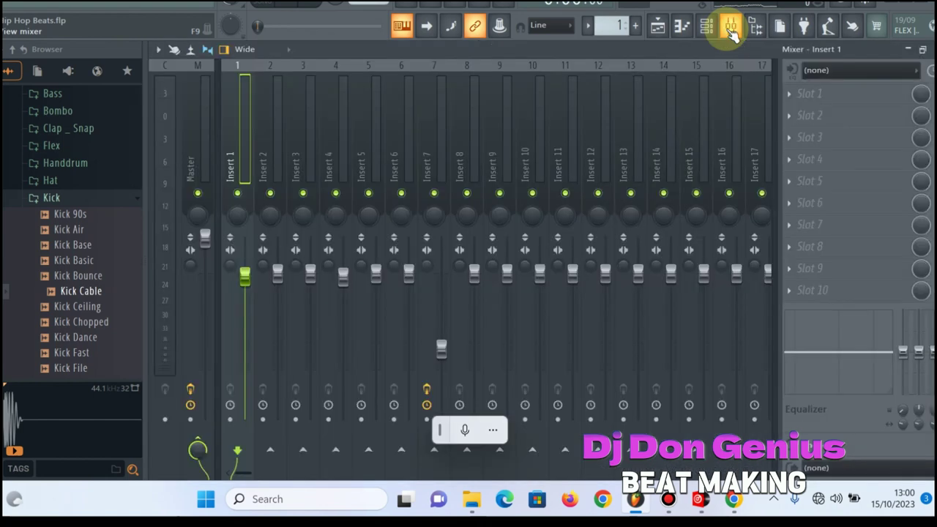
# Load Hyper Chorus into effect slot 1 of Insert 1, then close the plugin and the mixer
pyautogui.click(797, 100)
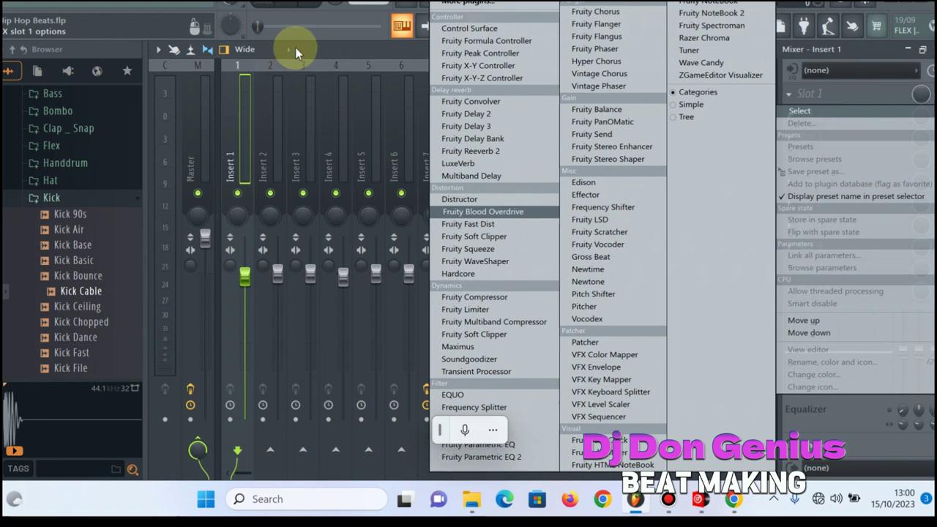
pyautogui.press('Escape')
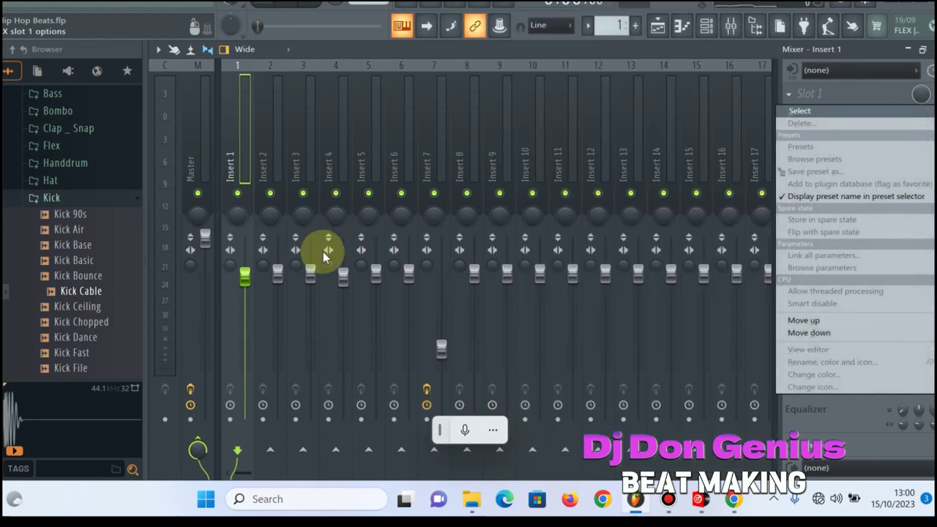
pyautogui.click(832, 83)
pyautogui.click(831, 85)
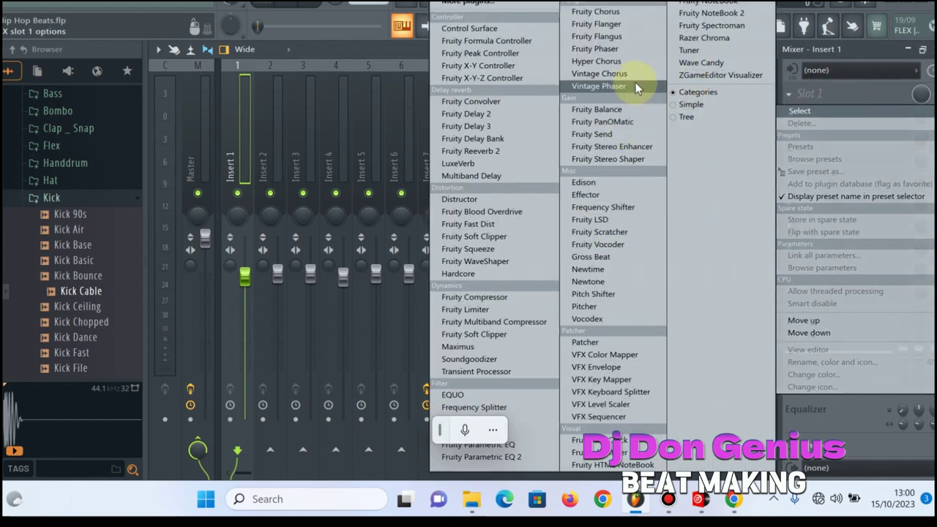
pyautogui.click(620, 66)
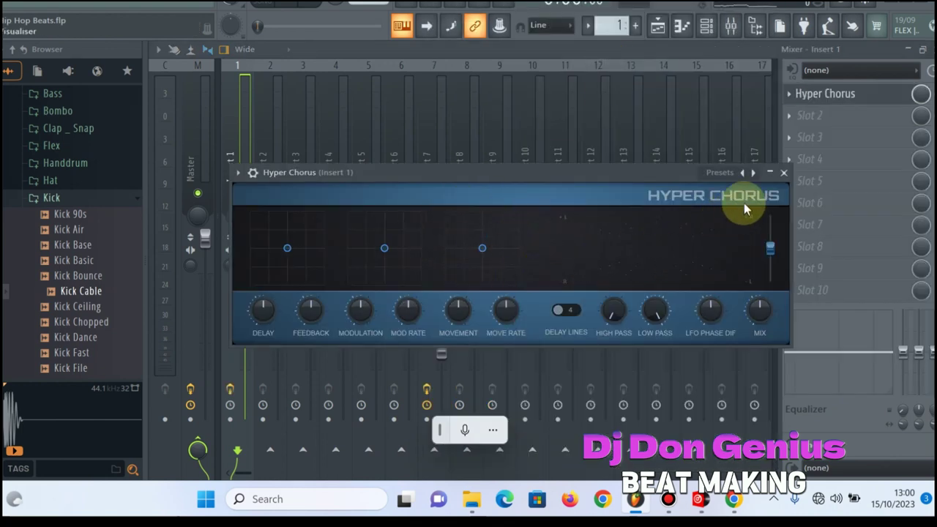
pyautogui.click(784, 174)
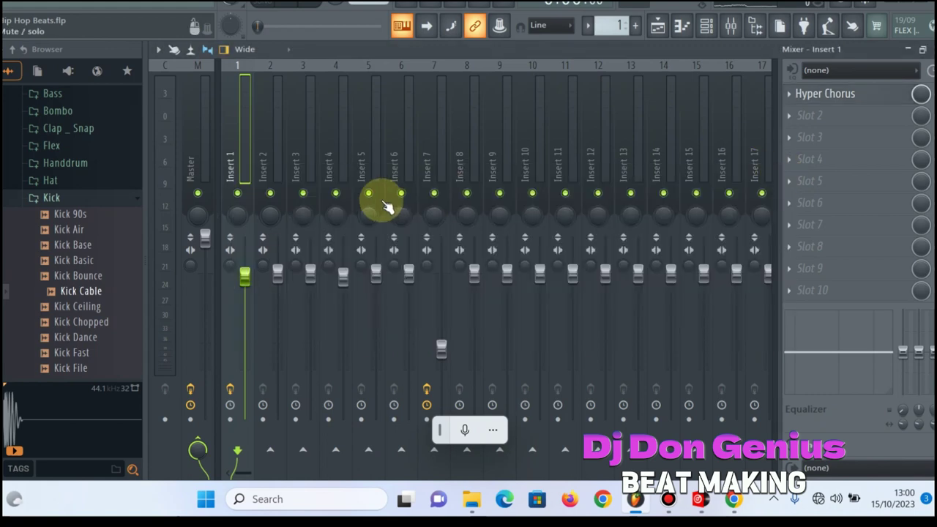
pyautogui.press('F9')
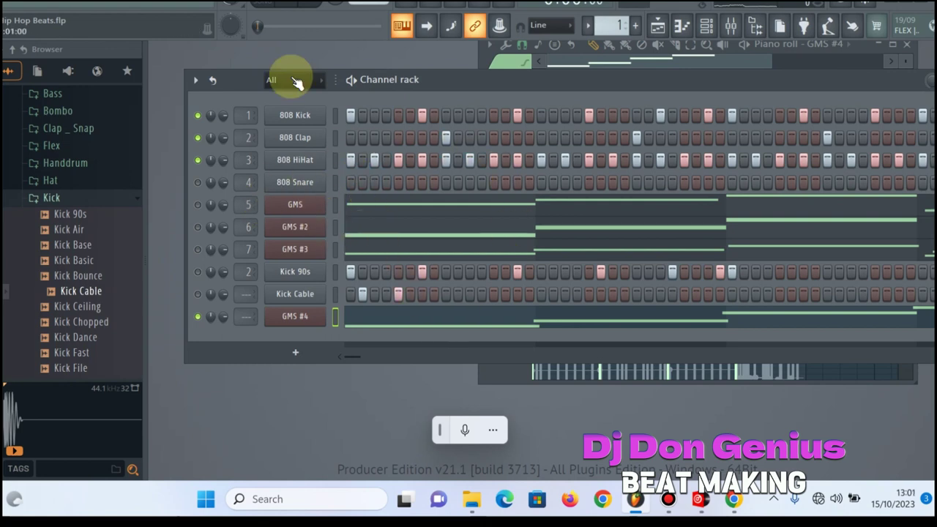
# Save the project and view the available export formats without exporting
pyautogui.click(9, 8)
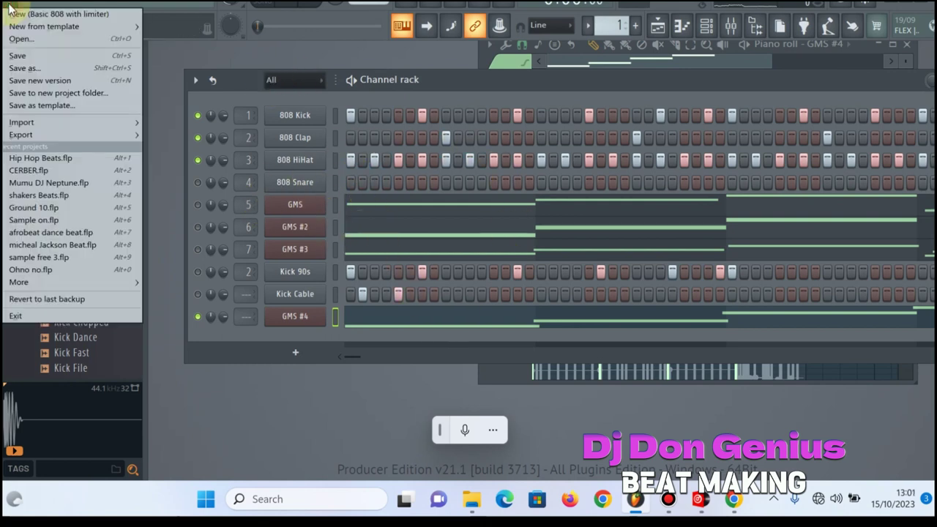
pyautogui.click(50, 59)
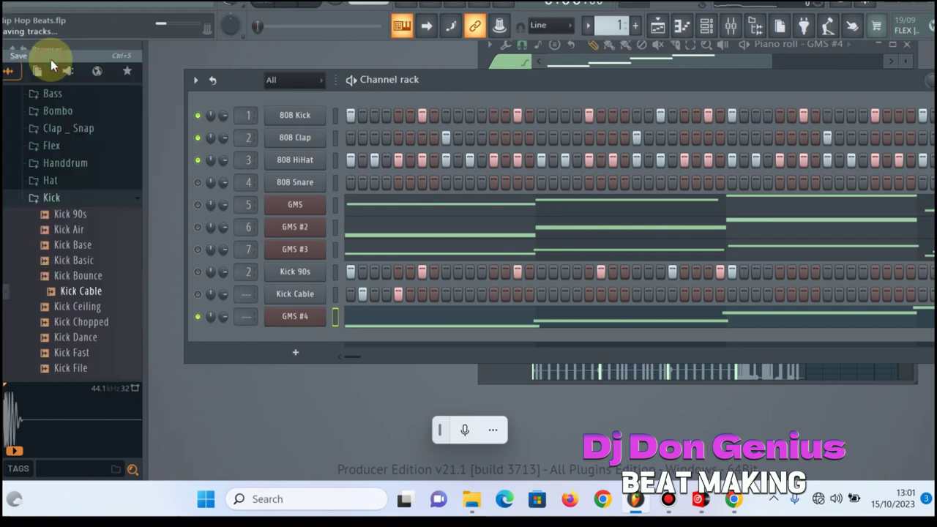
pyautogui.click(12, 10)
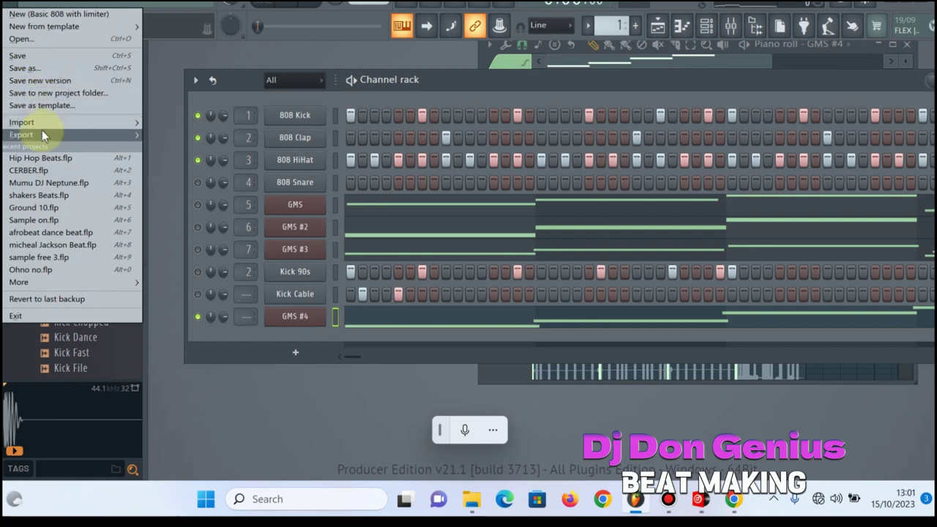
pyautogui.moveTo(42, 133)
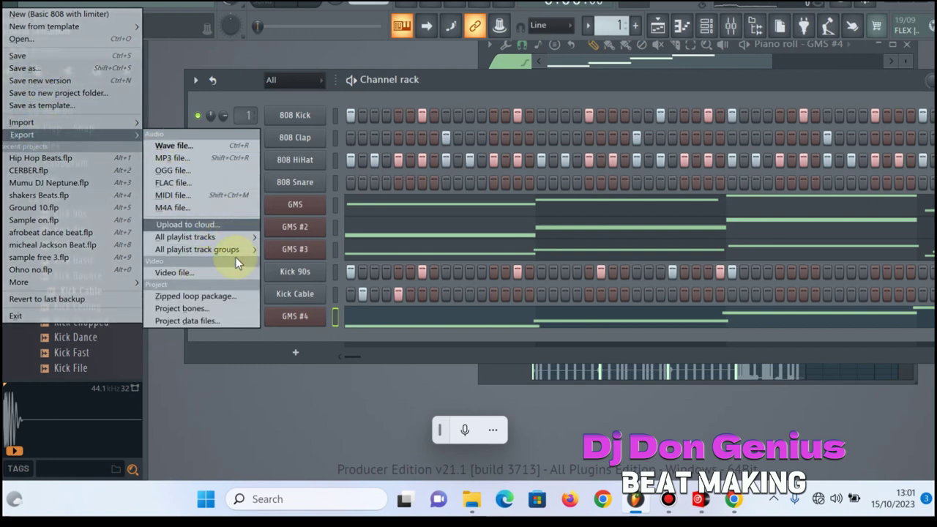
pyautogui.click(479, 76)
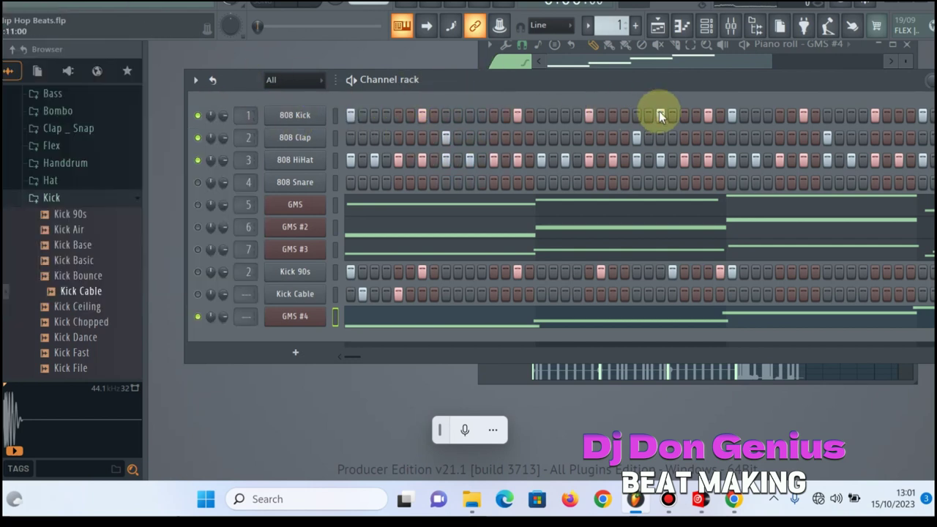
# Close the channel rack and piano roll, and show the playlist arrangement
pyautogui.press('F6')
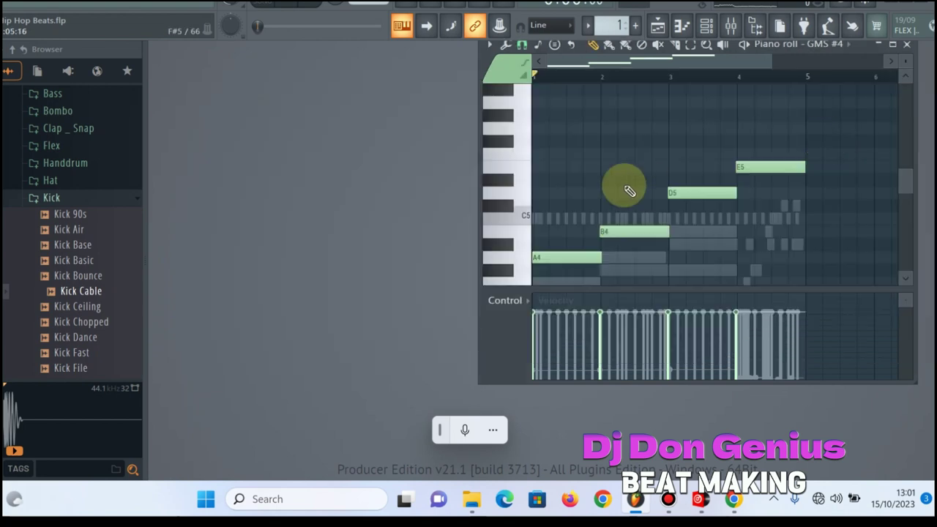
pyautogui.press('F7')
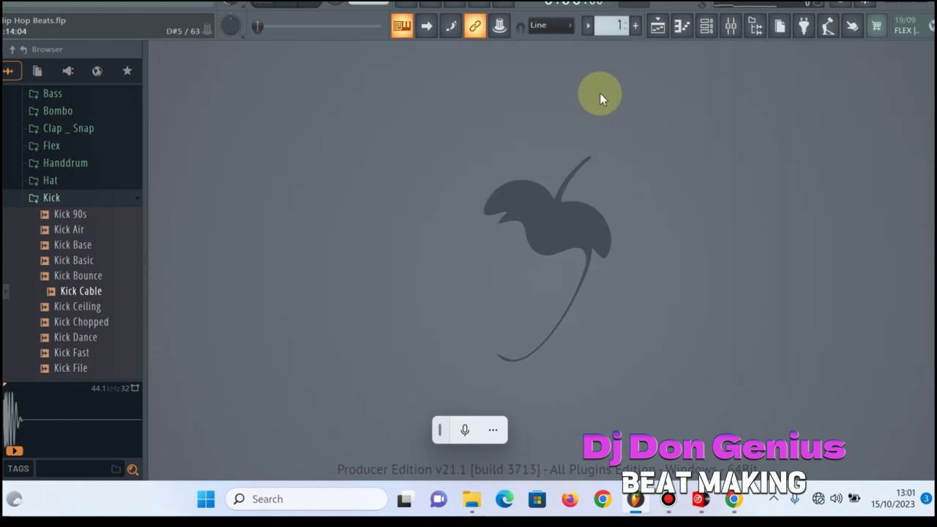
pyautogui.click(684, 26)
pyautogui.click(657, 26)
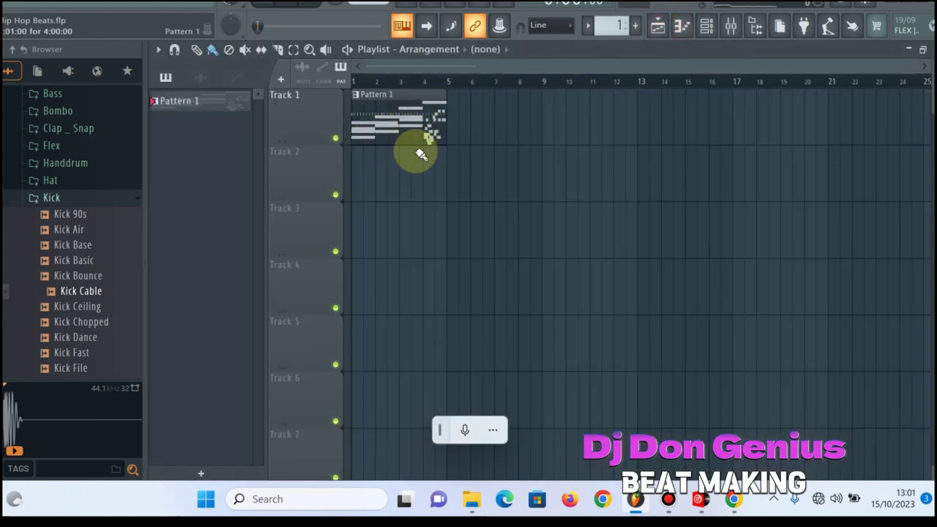
pyautogui.click(704, 29)
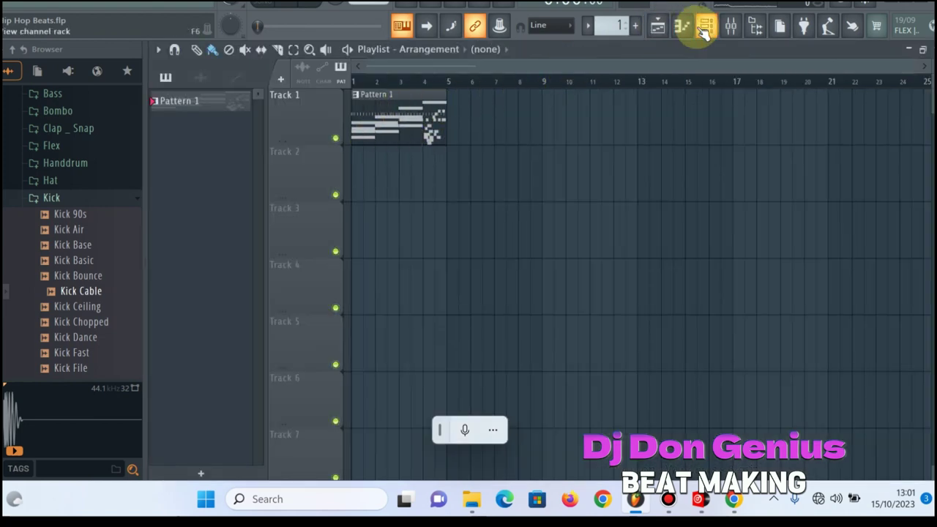
# Split Pattern 1 by channel into separate patterns
pyautogui.rightClick(229, 107)
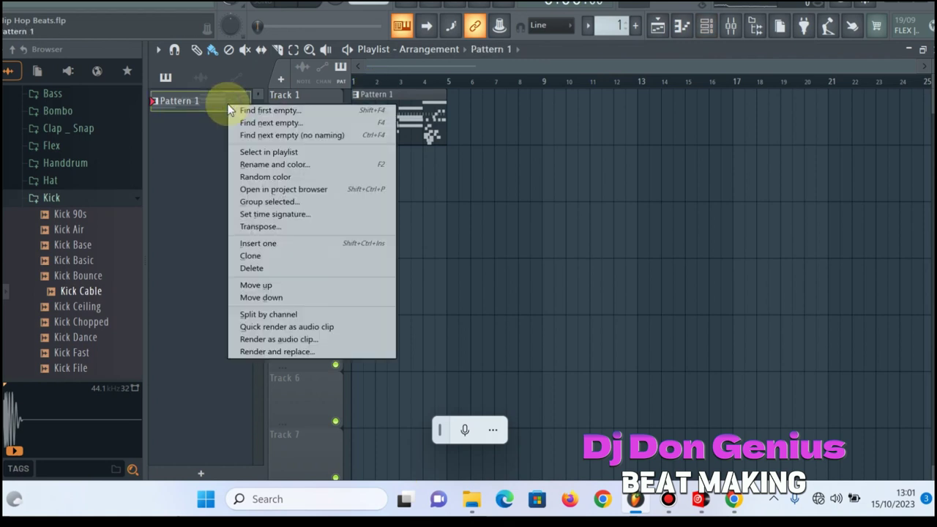
pyautogui.click(292, 315)
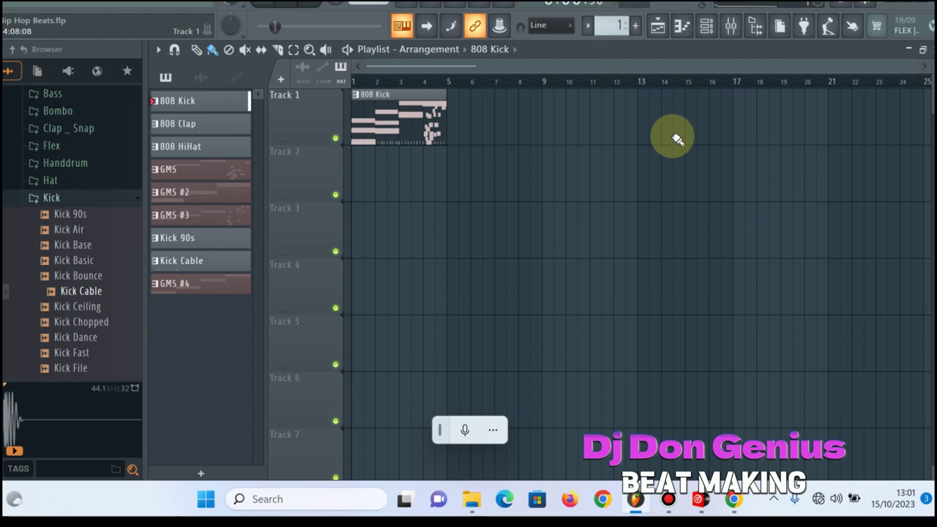
pyautogui.click(429, 118)
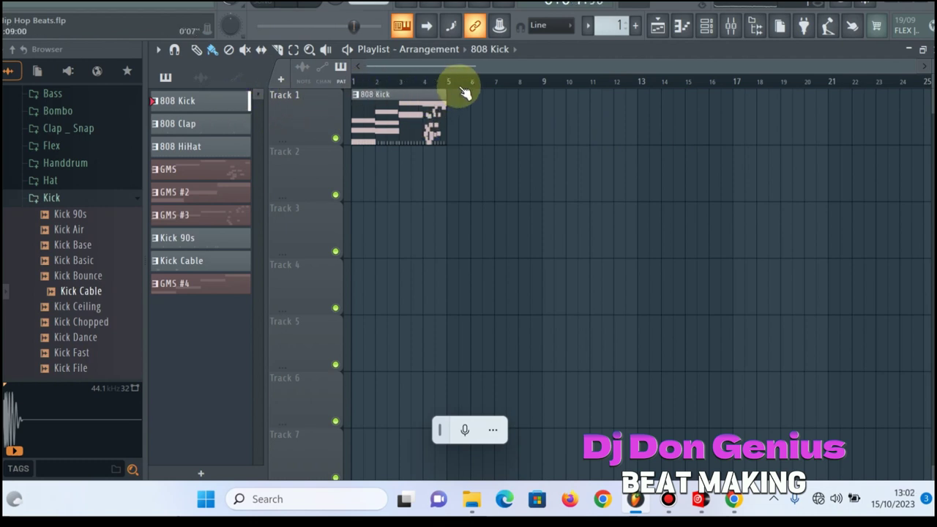
# Unmute the GMS and GMS #2 channels in the channel rack and return to the playlist
pyautogui.click(706, 27)
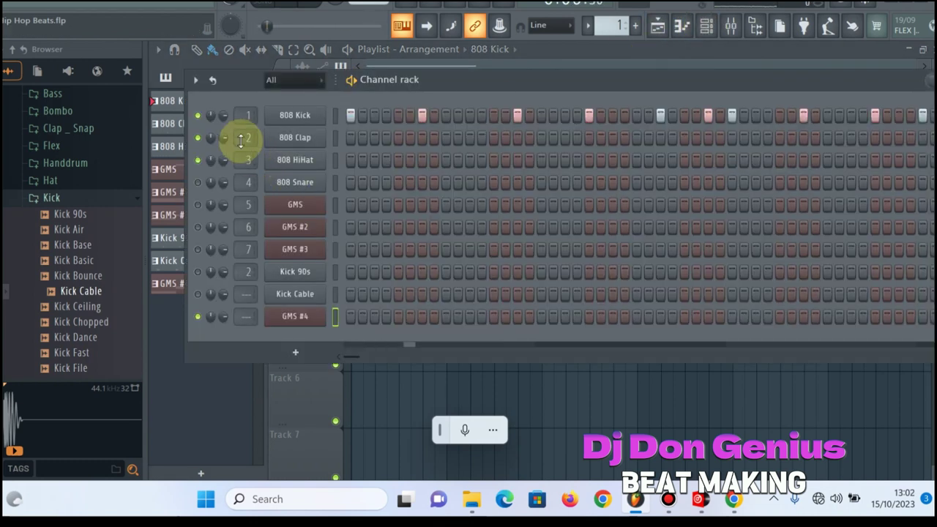
pyautogui.click(198, 205)
pyautogui.click(198, 227)
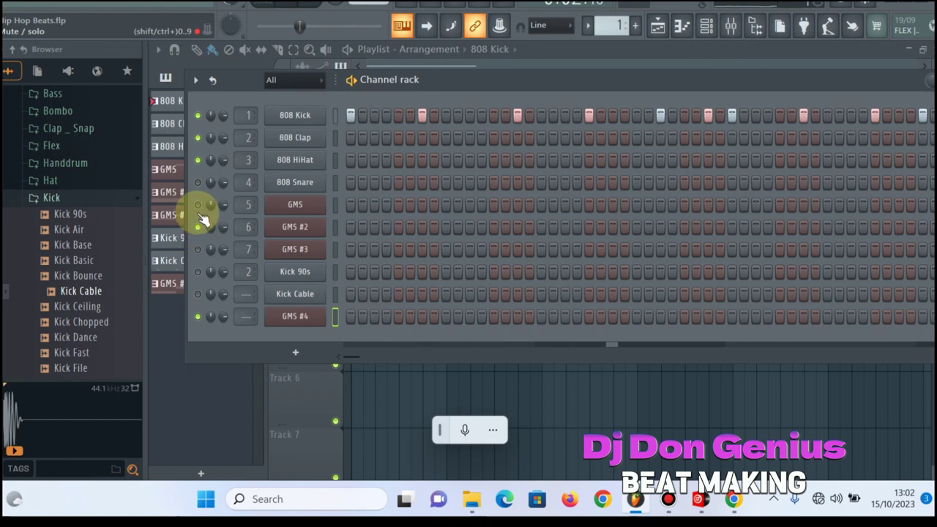
pyautogui.click(197, 205)
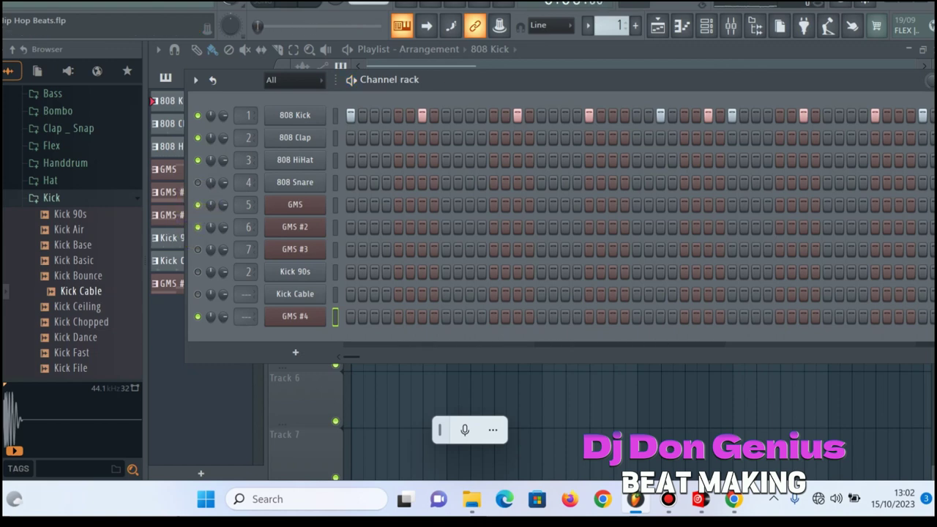
pyautogui.click(533, 55)
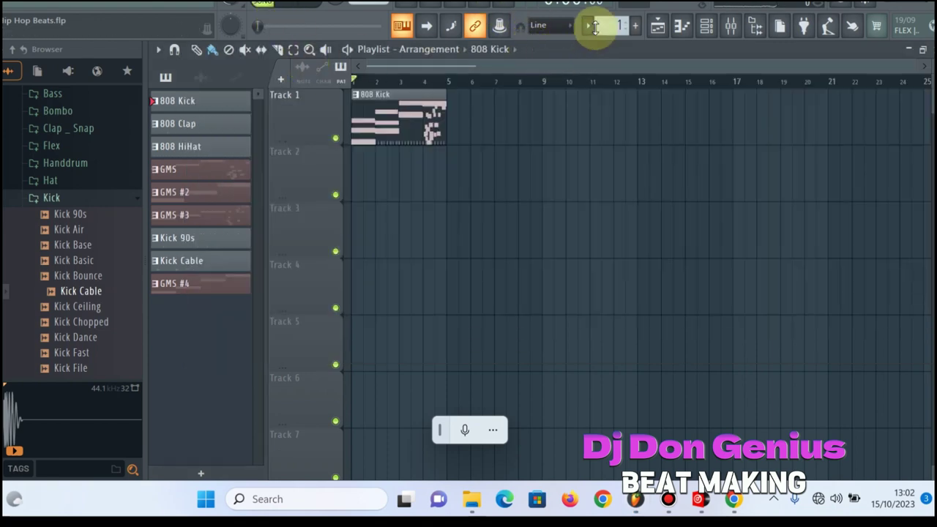
# Play the arrangement and mute the GMS and GMS #4 channels in the channel rack, leaving GMS #2 on
pyautogui.press('space')
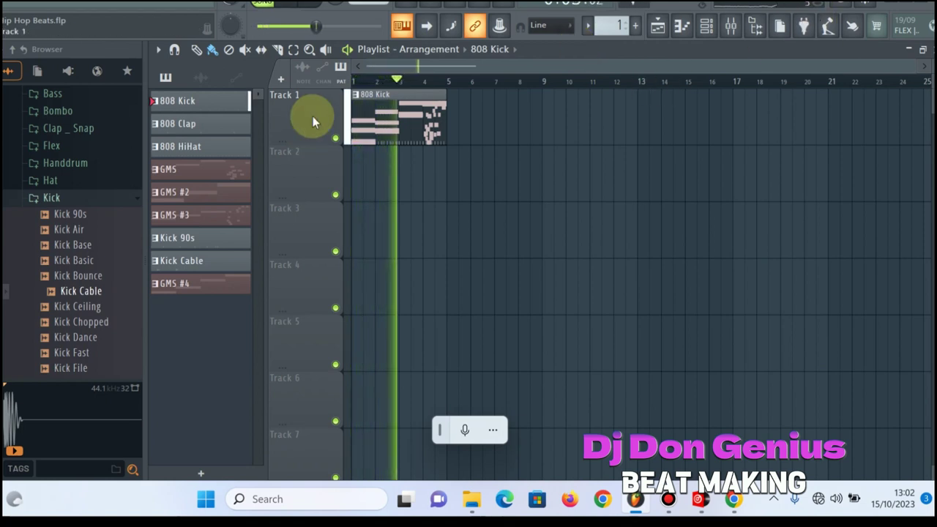
pyautogui.click(708, 27)
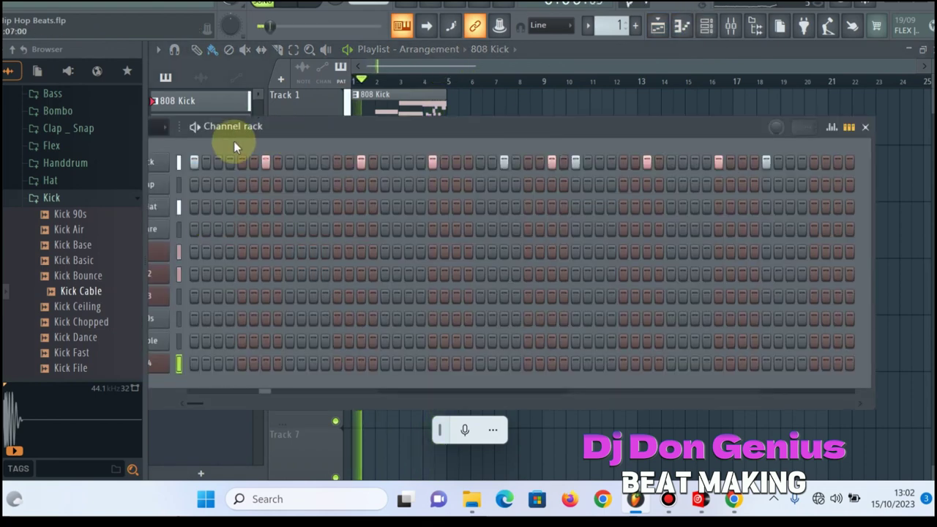
pyautogui.click(169, 141)
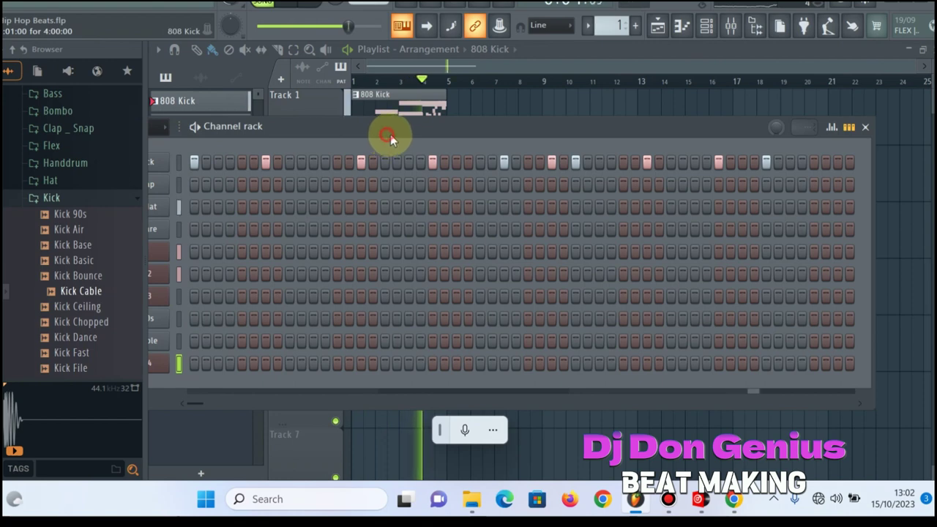
pyautogui.moveTo(390, 134); pyautogui.dragTo(584, 128)
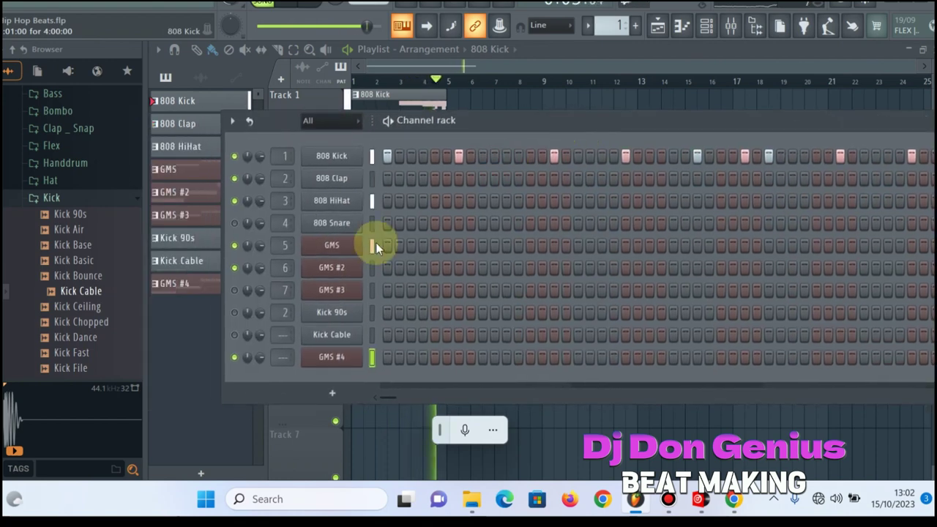
pyautogui.click(234, 359)
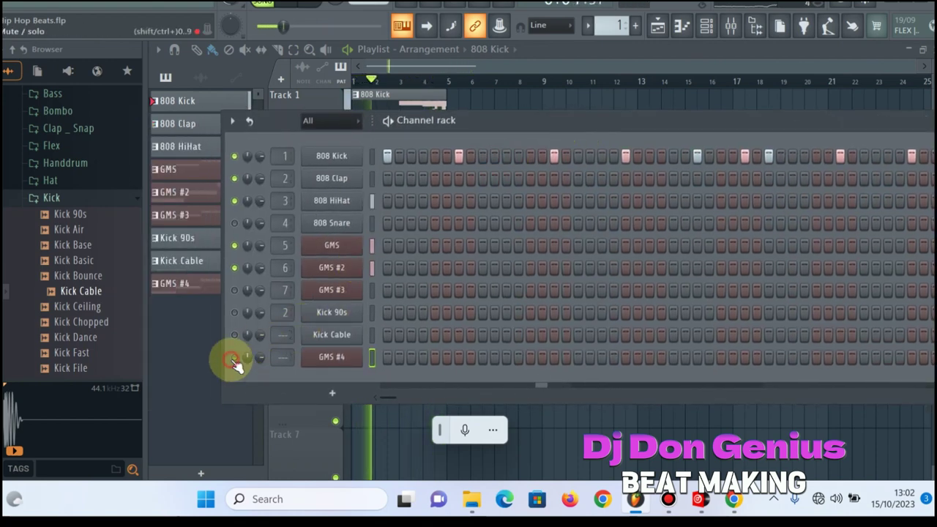
pyautogui.click(235, 268)
pyautogui.click(234, 246)
pyautogui.click(235, 268)
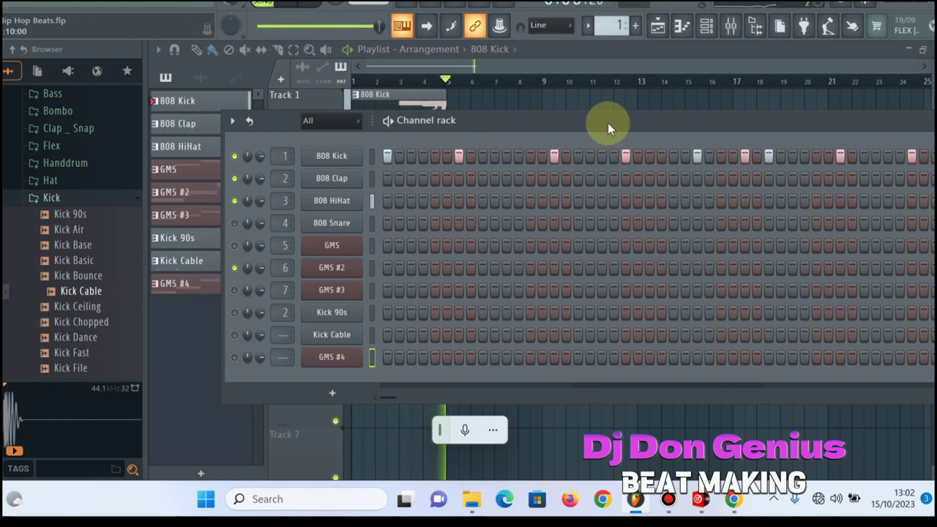
pyautogui.moveTo(608, 123); pyautogui.dragTo(479, 133)
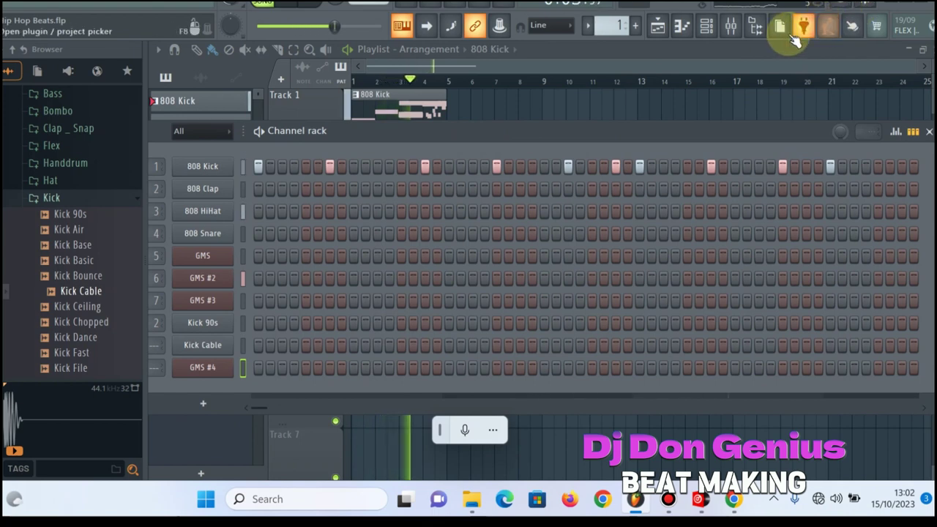
# Raise Insert 1's volume to about 103% in the mixer and lower the Master volume to below 68%
pyautogui.press('F9')
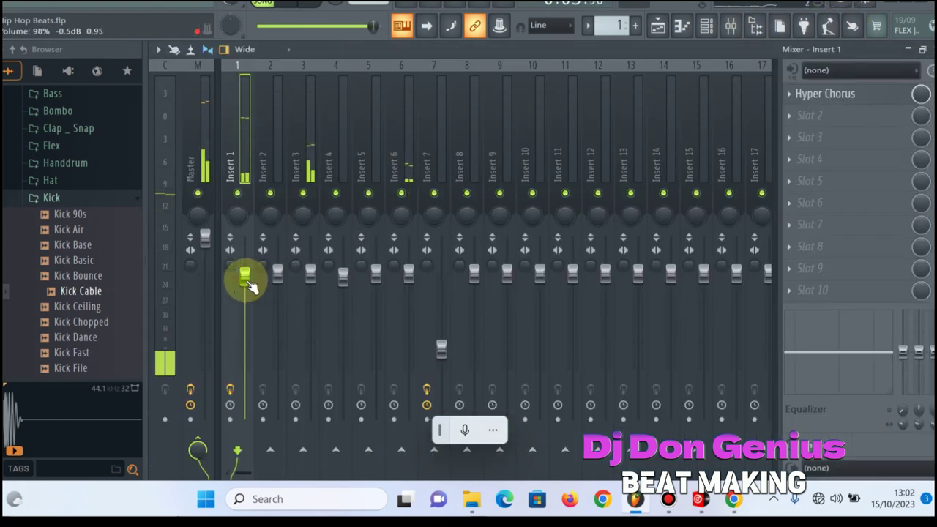
pyautogui.moveTo(245, 275)
pyautogui.mouseDown()
pyautogui.moveTo(245, 382)
pyautogui.moveTo(244, 271)
pyautogui.mouseUp()
pyautogui.moveTo(206, 247)
pyautogui.mouseDown()
pyautogui.moveTo(208, 390)
pyautogui.moveTo(205, 243)
pyautogui.mouseUp()
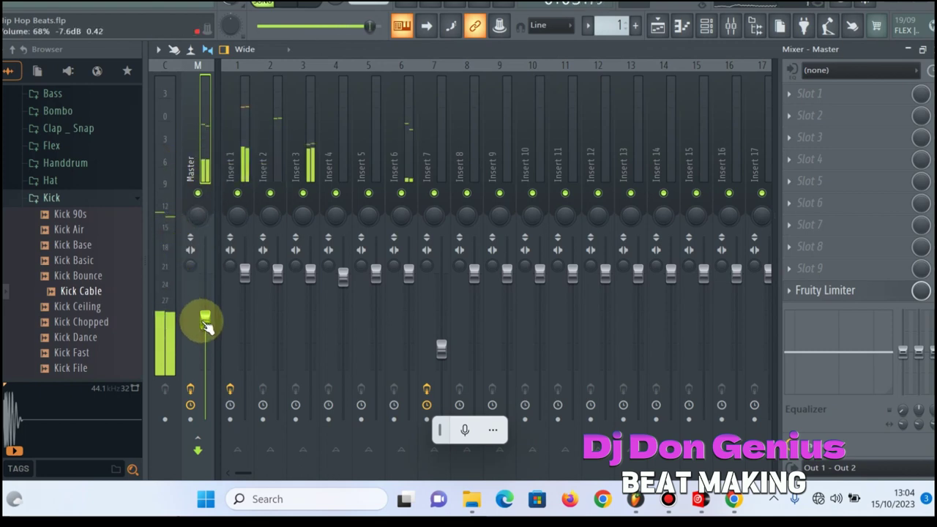
pyautogui.moveTo(205, 320); pyautogui.dragTo(206, 349)
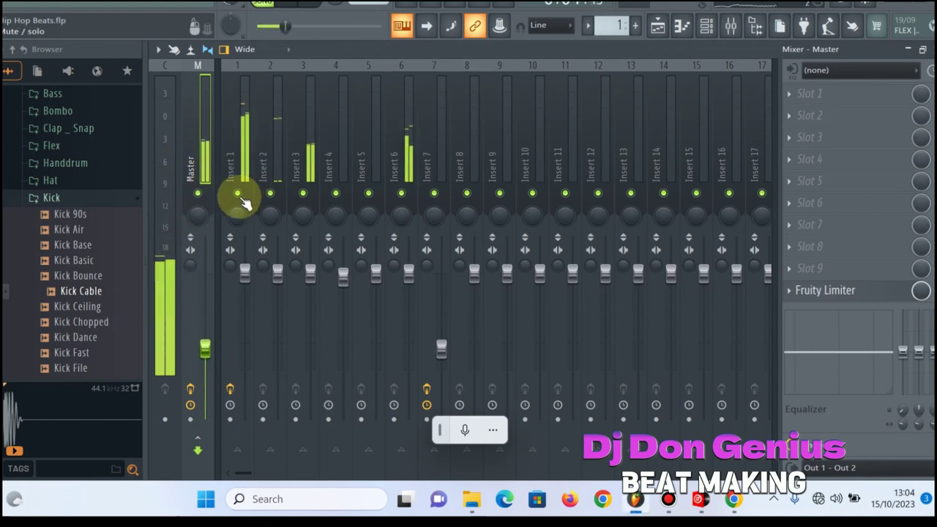
# Delete the Hyper Chorus effect from slot 1 of Insert 1
pyautogui.click(242, 238)
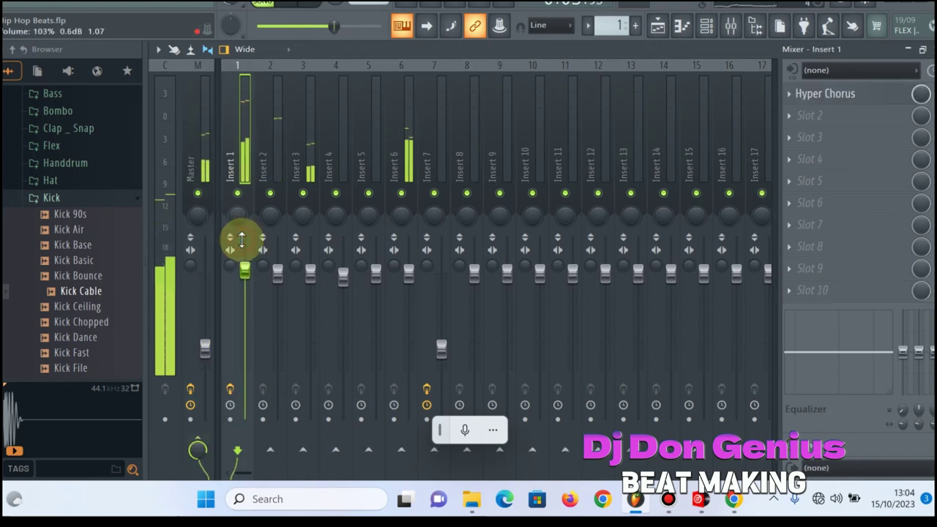
pyautogui.click(824, 96)
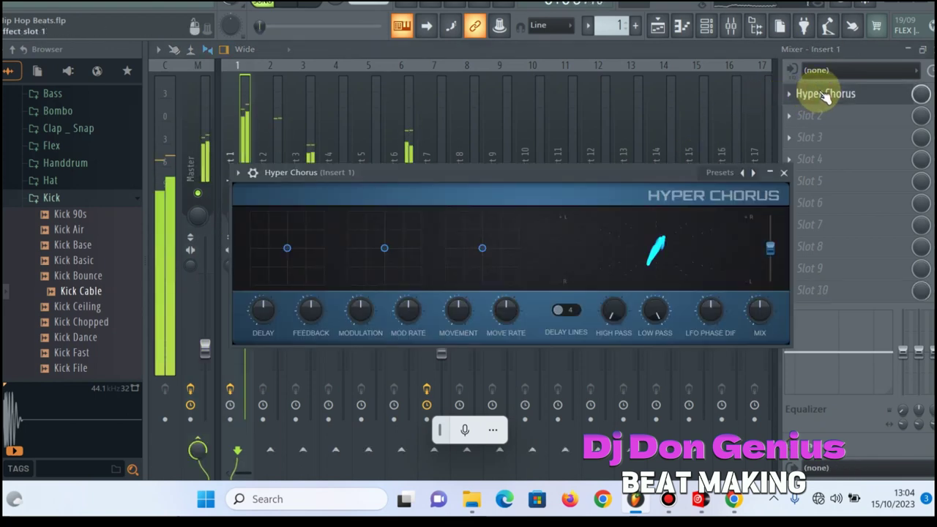
pyautogui.click(788, 94)
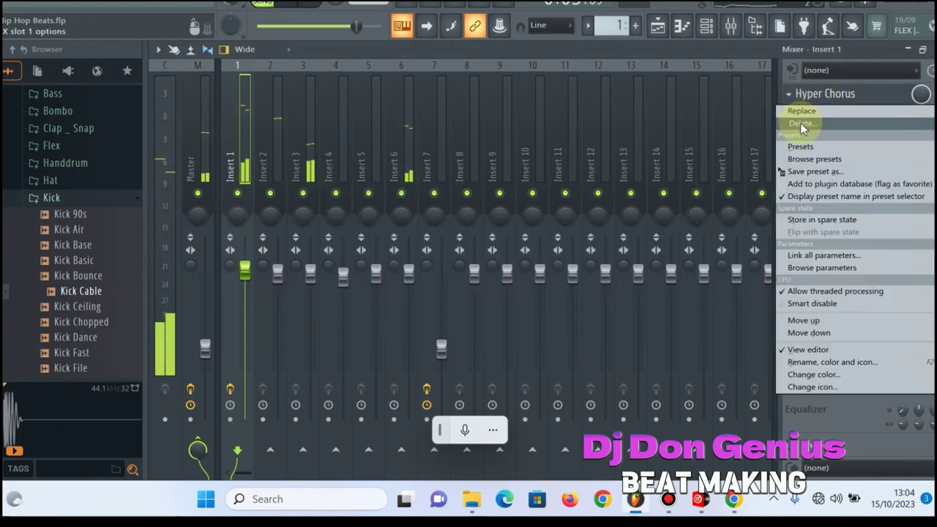
pyautogui.click(802, 124)
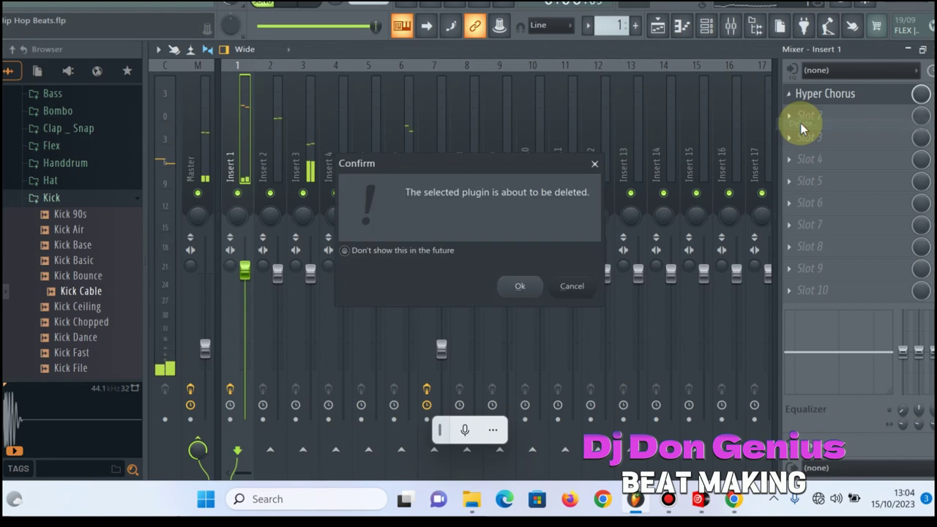
pyautogui.click(511, 279)
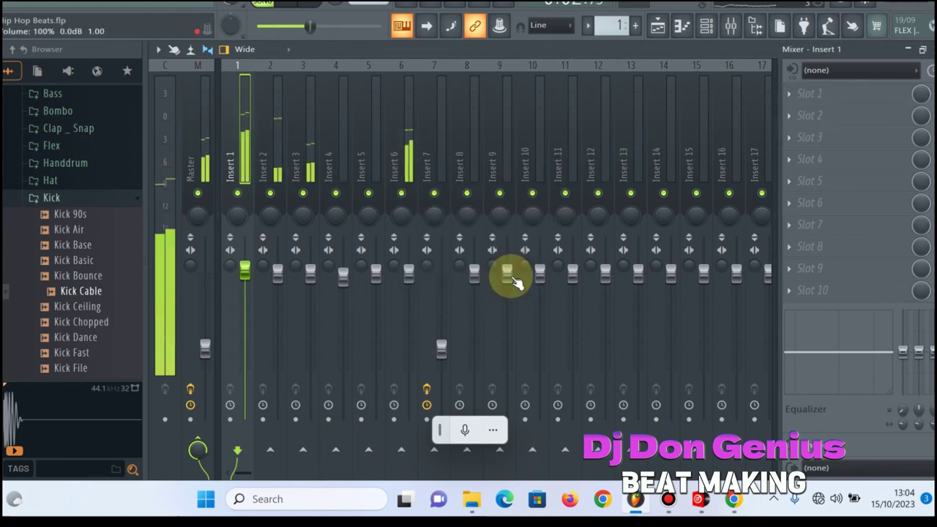
# Lower the Master volume in stages to 29% while the beat plays
pyautogui.click(207, 350)
pyautogui.moveTo(207, 350); pyautogui.dragTo(205, 369)
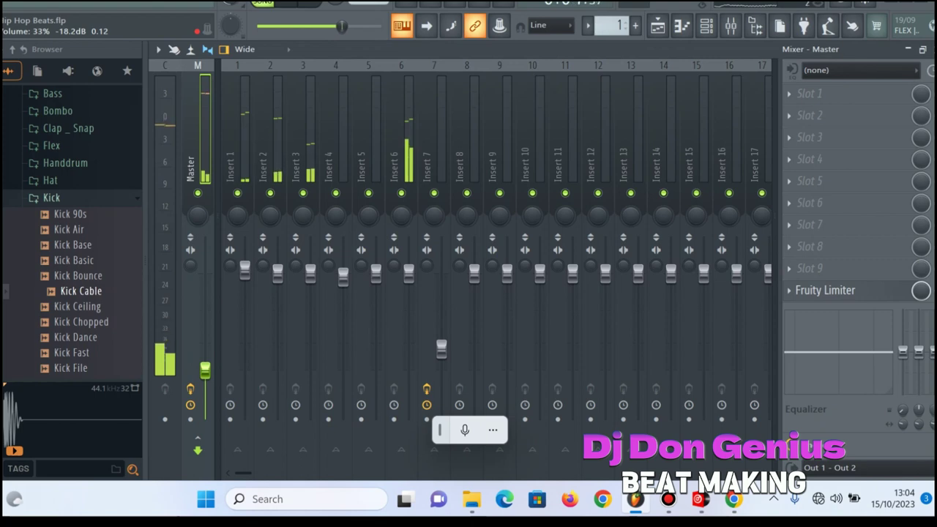
pyautogui.moveTo(205, 367); pyautogui.dragTo(213, 380)
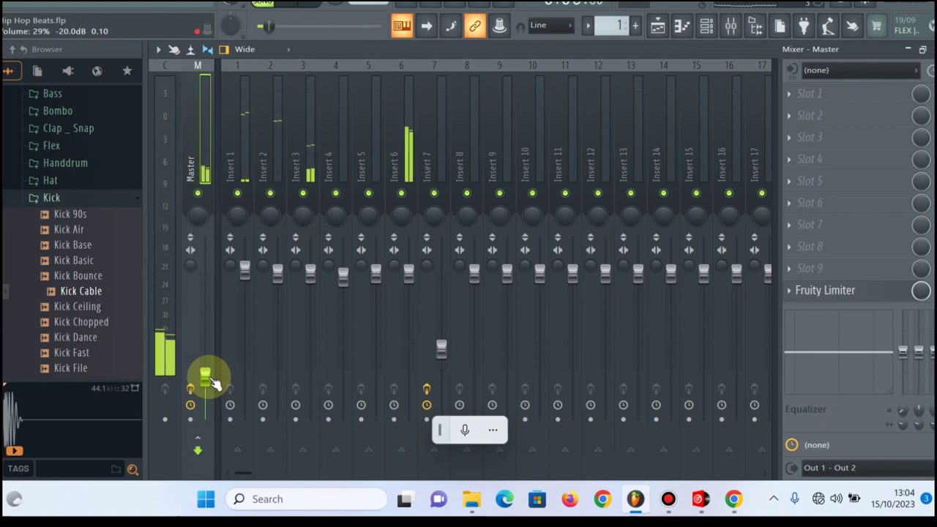
# Raise the Master volume to 120%, drop it to 42%, and bring it back up near the high level
pyautogui.moveTo(212, 383); pyautogui.dragTo(206, 244)
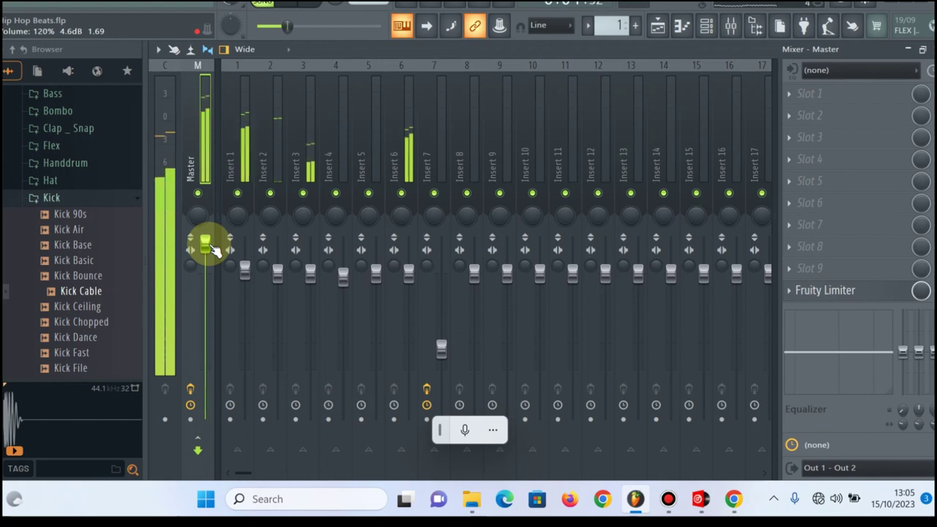
pyautogui.moveTo(205, 244); pyautogui.dragTo(205, 357)
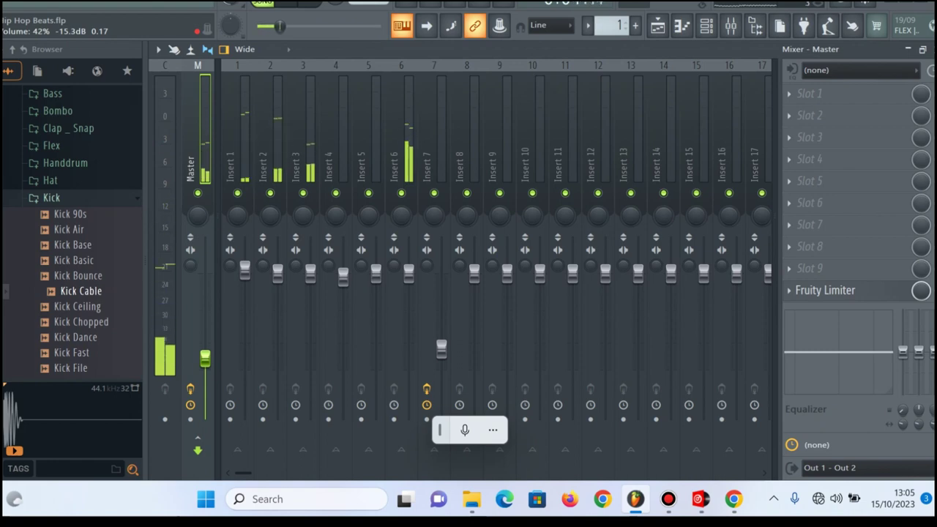
pyautogui.moveTo(206, 357); pyautogui.dragTo(207, 237)
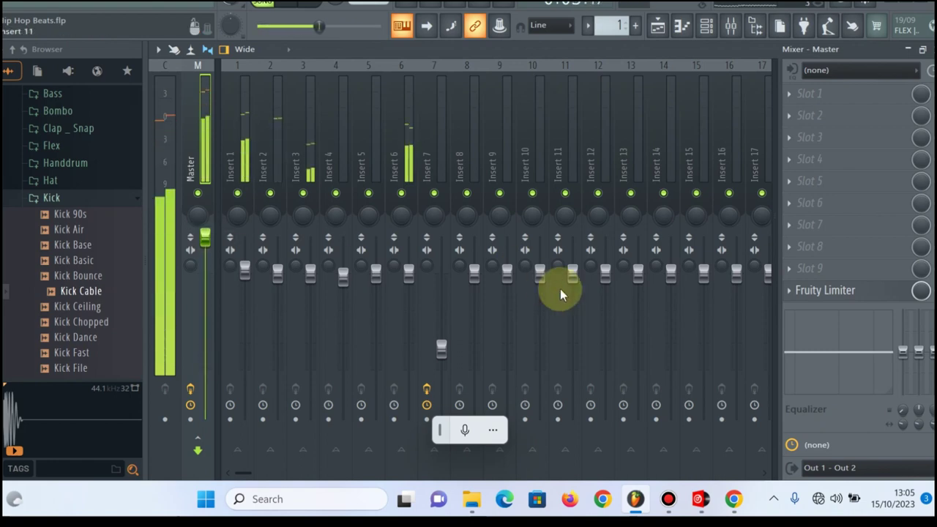